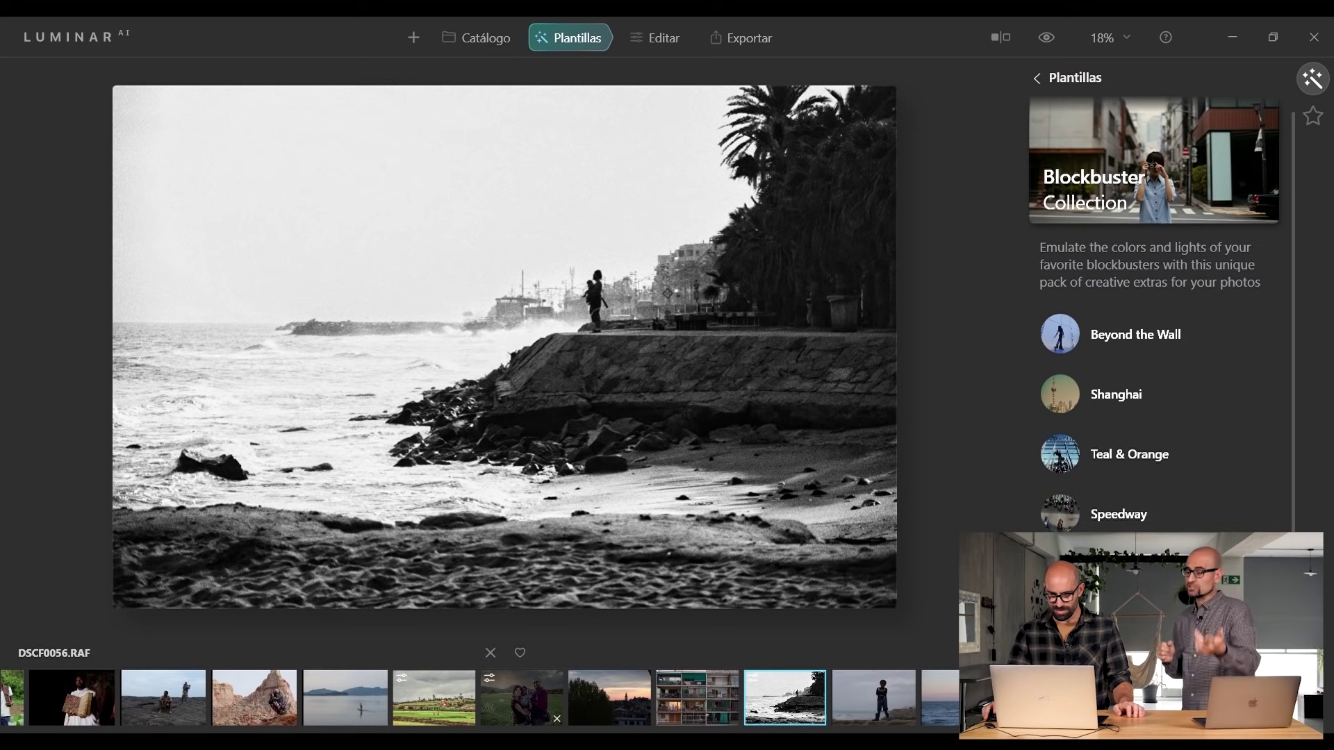
Try the Teal & Orange template, replace it with City Thrills from the Big City Lights Collection, and reduce that template's strength.
{"action": "left_click", "coordinate": [1128, 452]}
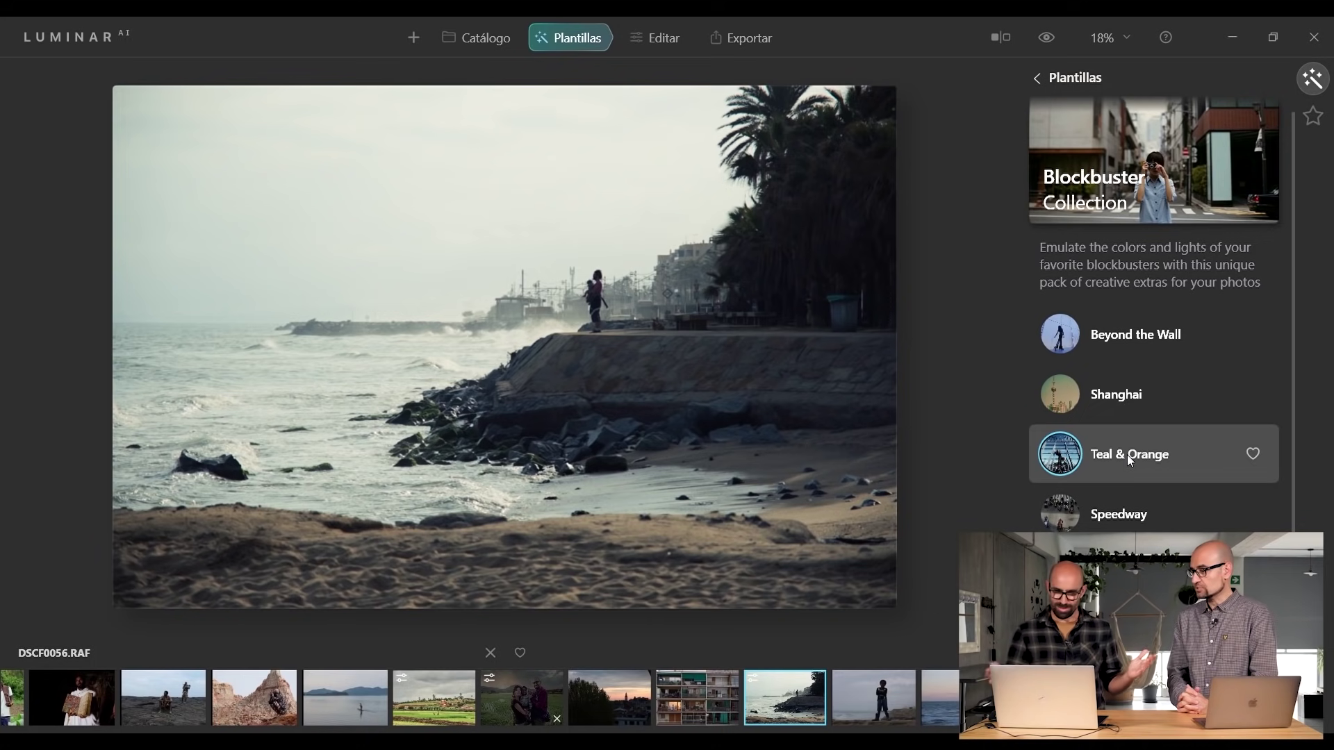
{"action": "scroll", "coordinate": [1265, 328], "scroll_direction": "up", "scroll_amount": 1}
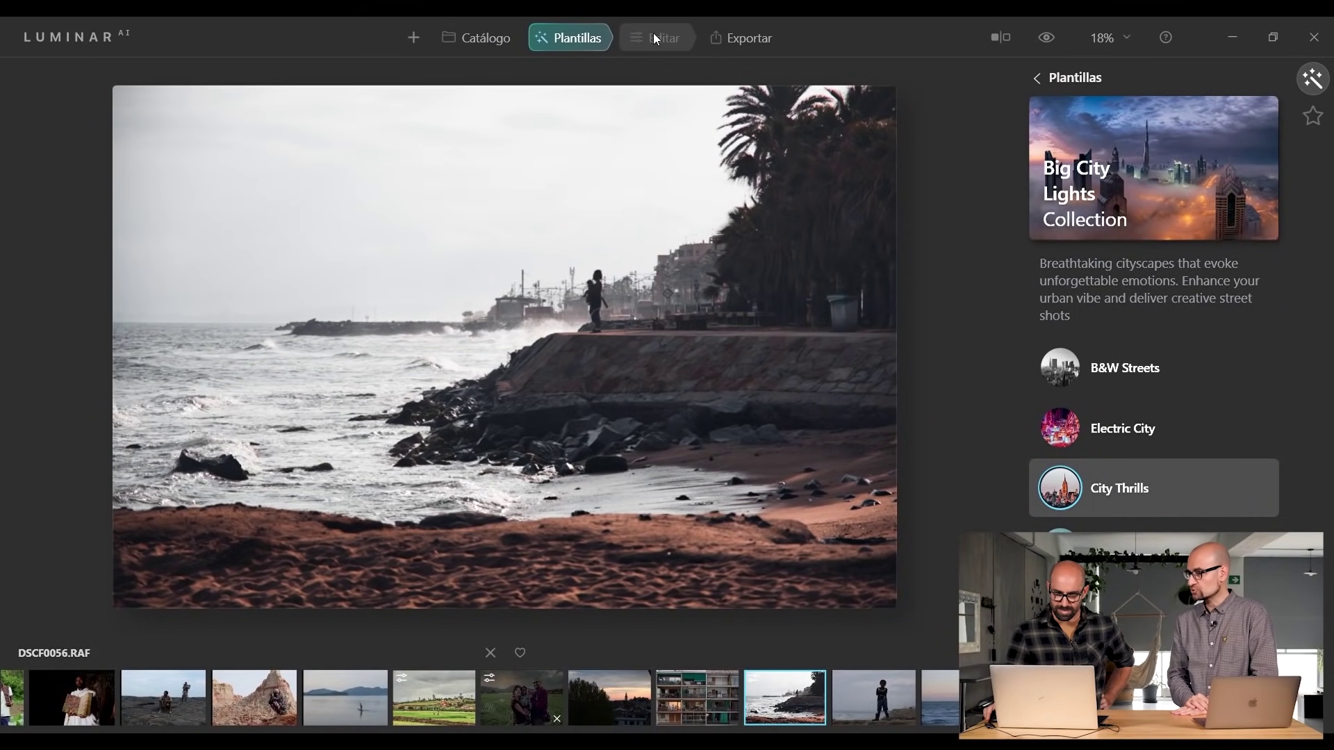
{"action": "left_click", "coordinate": [653, 39]}
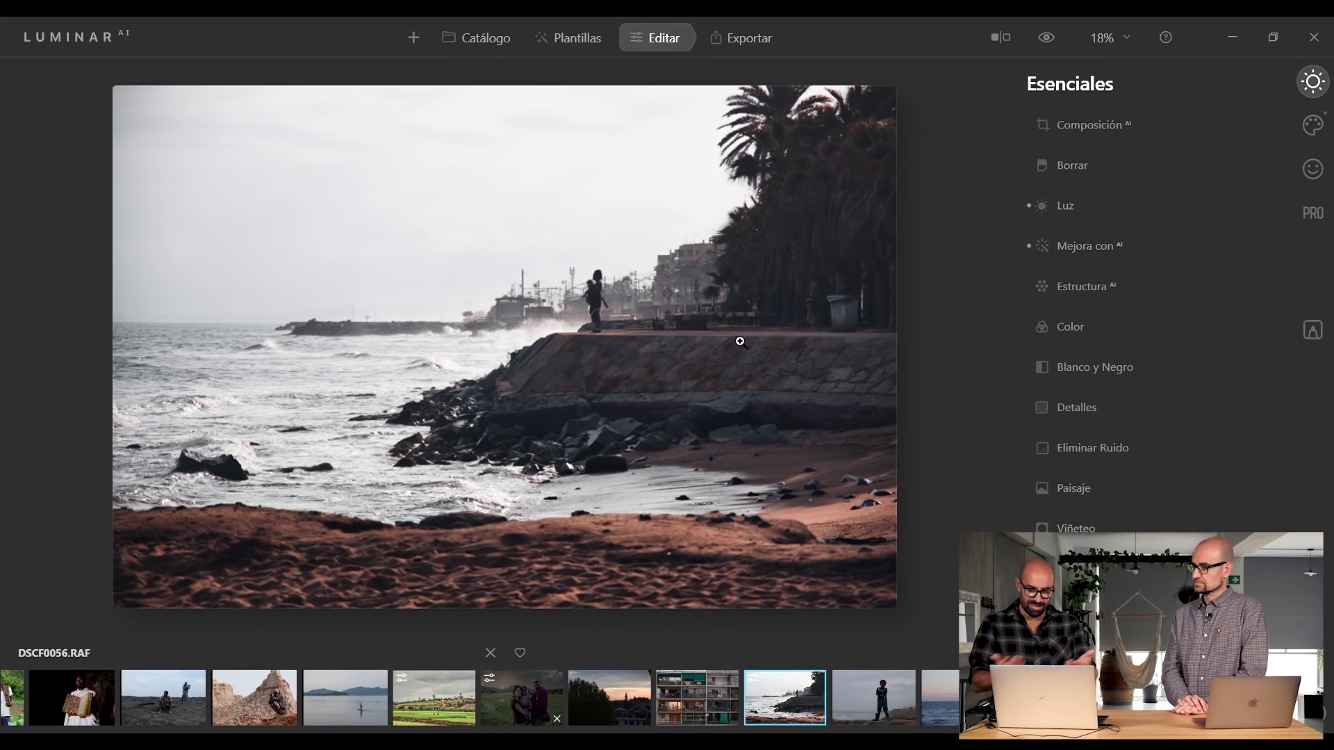
{"action": "left_click_drag", "start_coordinate": [1265, 715], "coordinate": [1177, 712]}
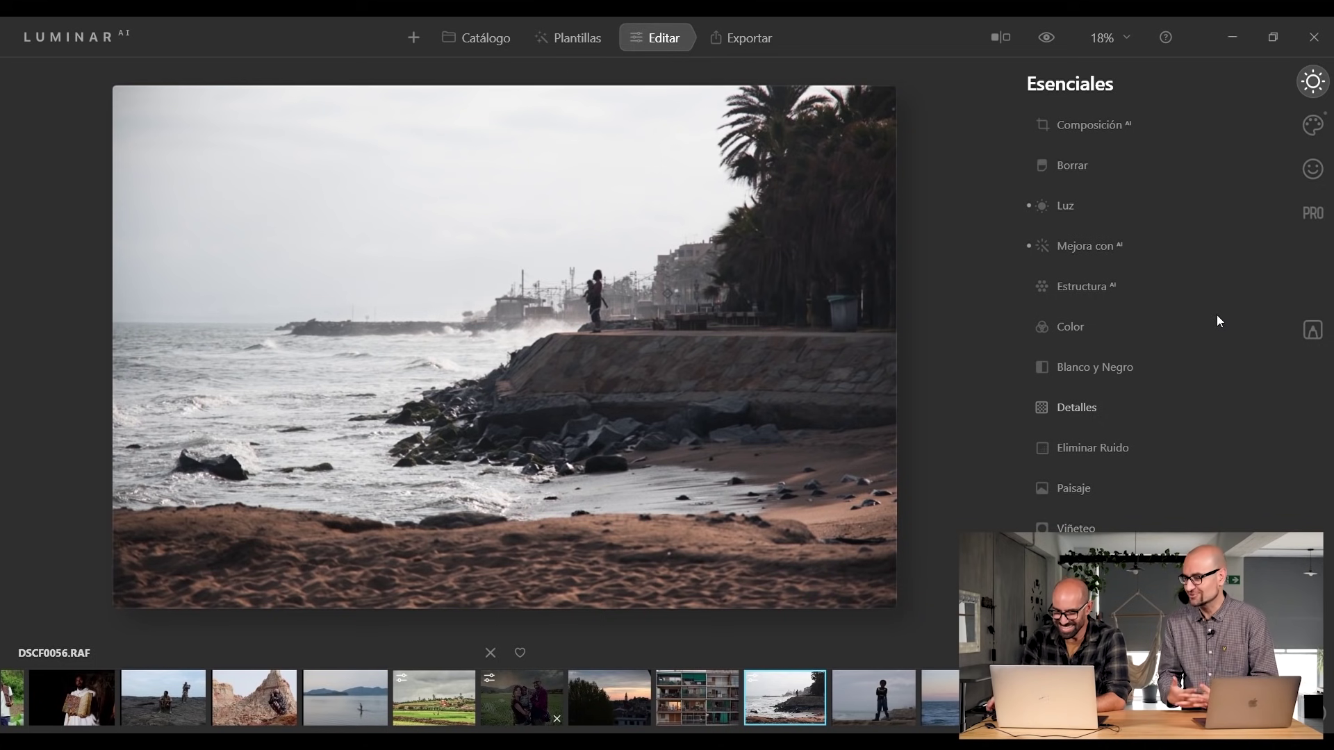
Crop the beach photo at 5:7 with Composición AI to exclude the bin under the palms, and align the horizon automatically.
{"action": "left_click", "coordinate": [840, 320]}
{"action": "left_click_drag", "start_coordinate": [812, 185], "coordinate": [783, 352]}
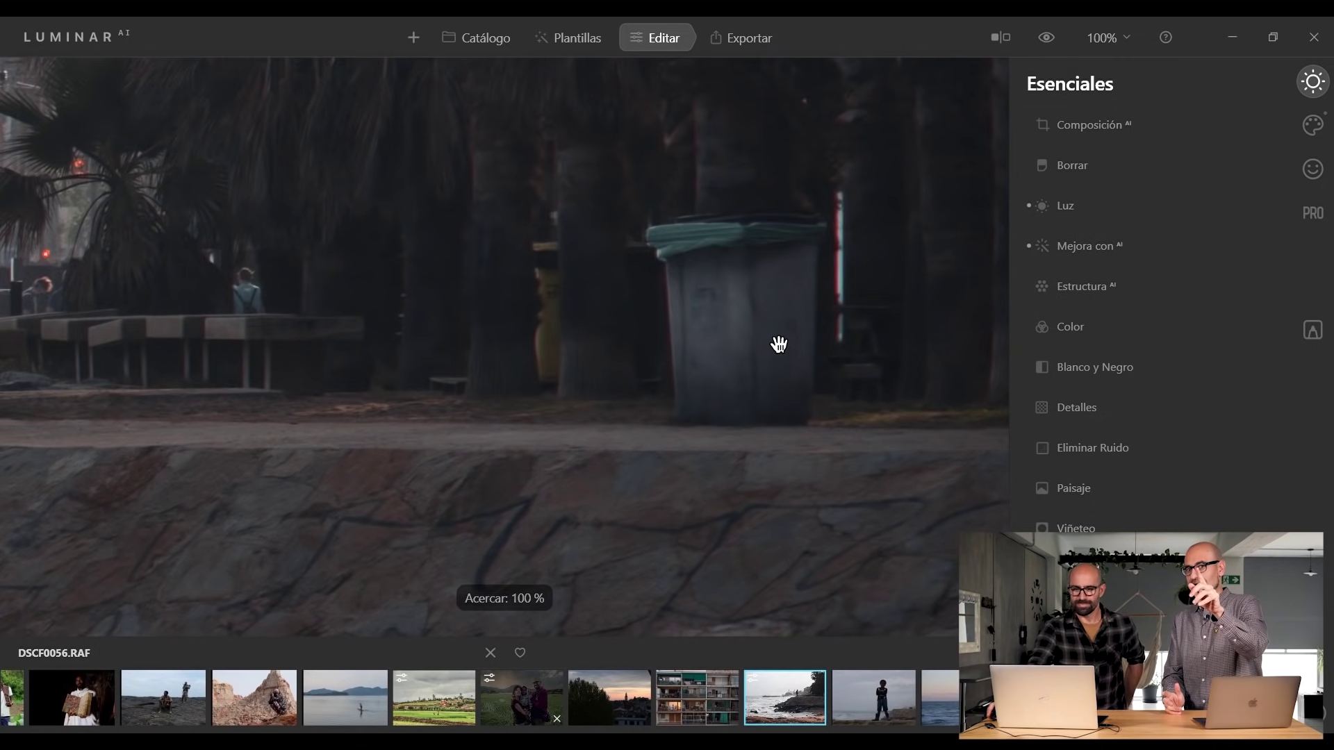
{"action": "left_click", "coordinate": [785, 292]}
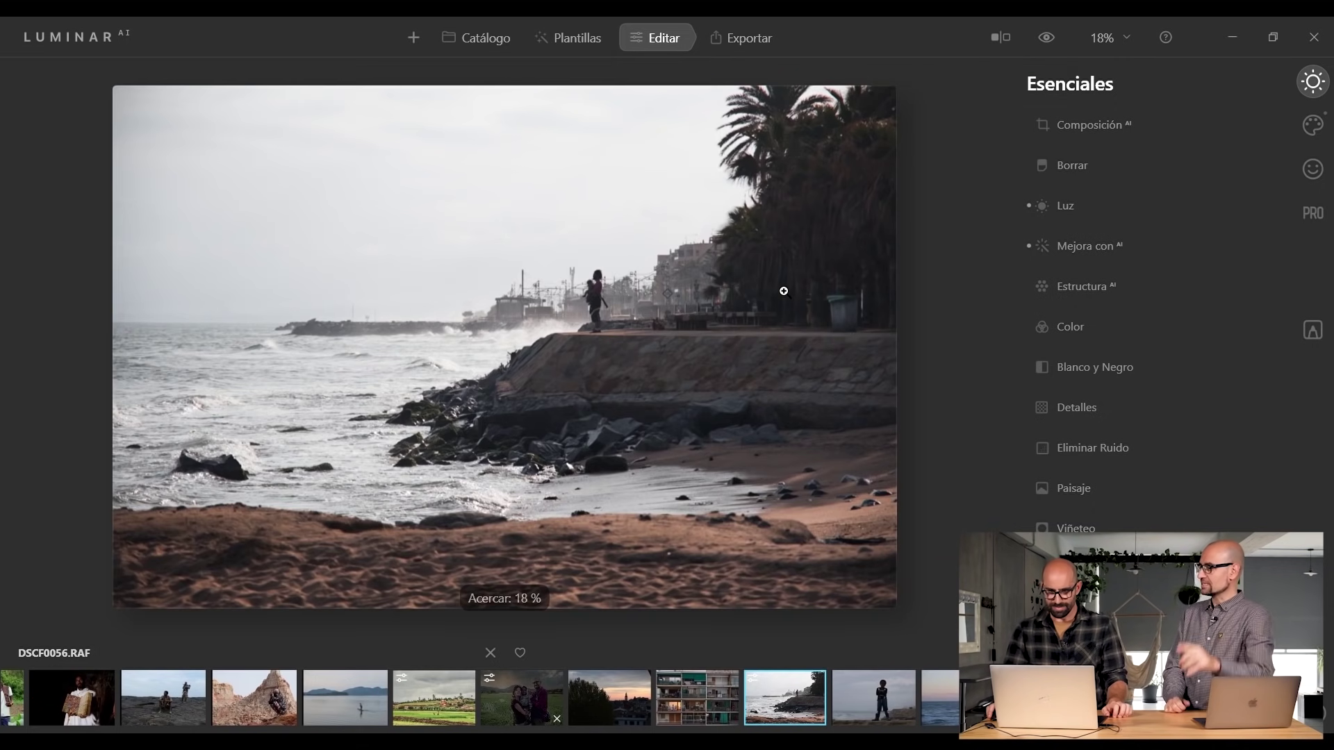
{"action": "left_click", "coordinate": [1074, 128]}
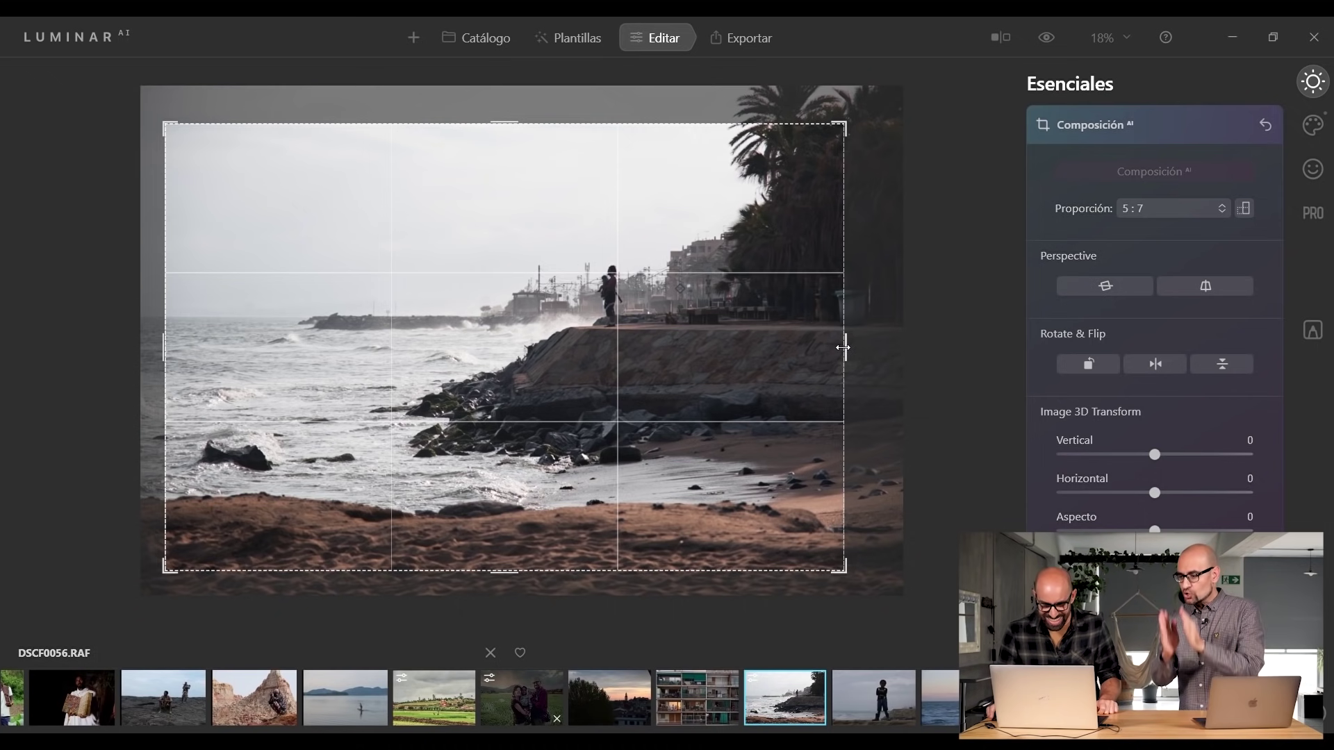
{"action": "left_click_drag", "start_coordinate": [839, 347], "coordinate": [836, 345]}
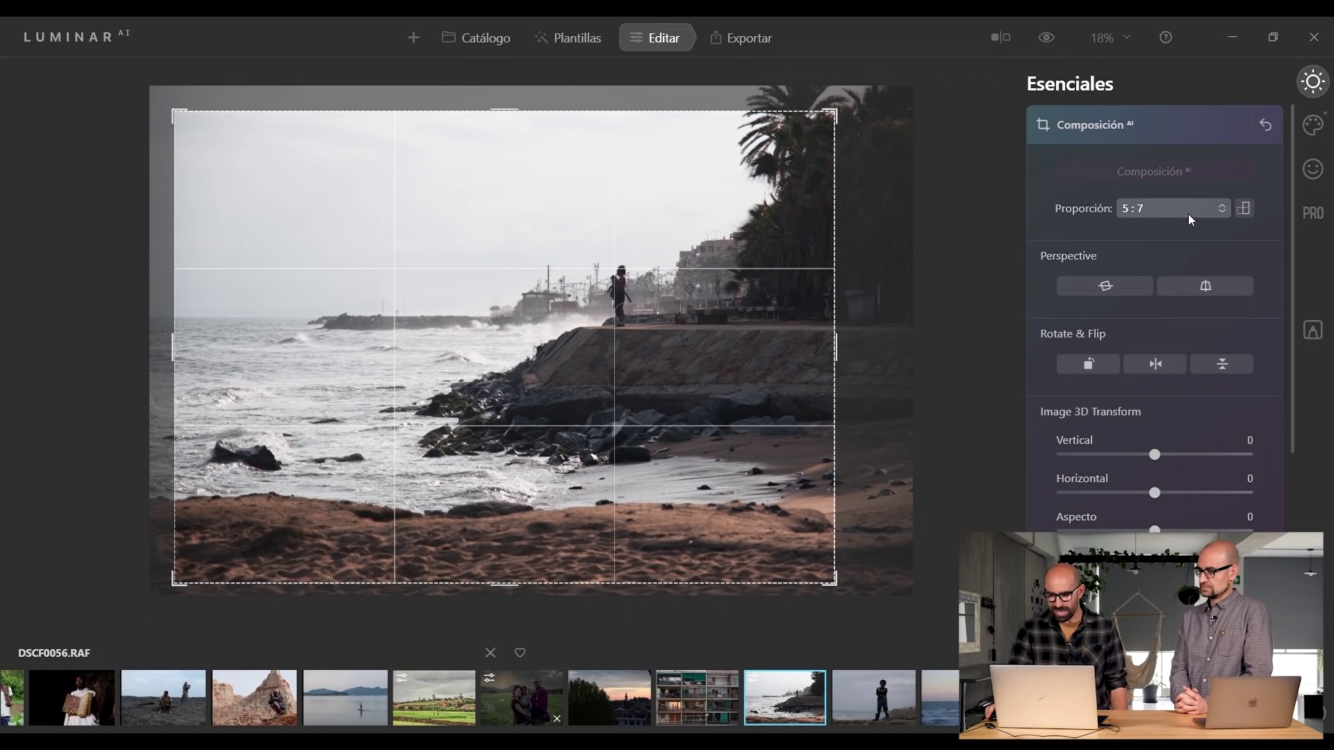
{"action": "left_click", "coordinate": [1123, 289]}
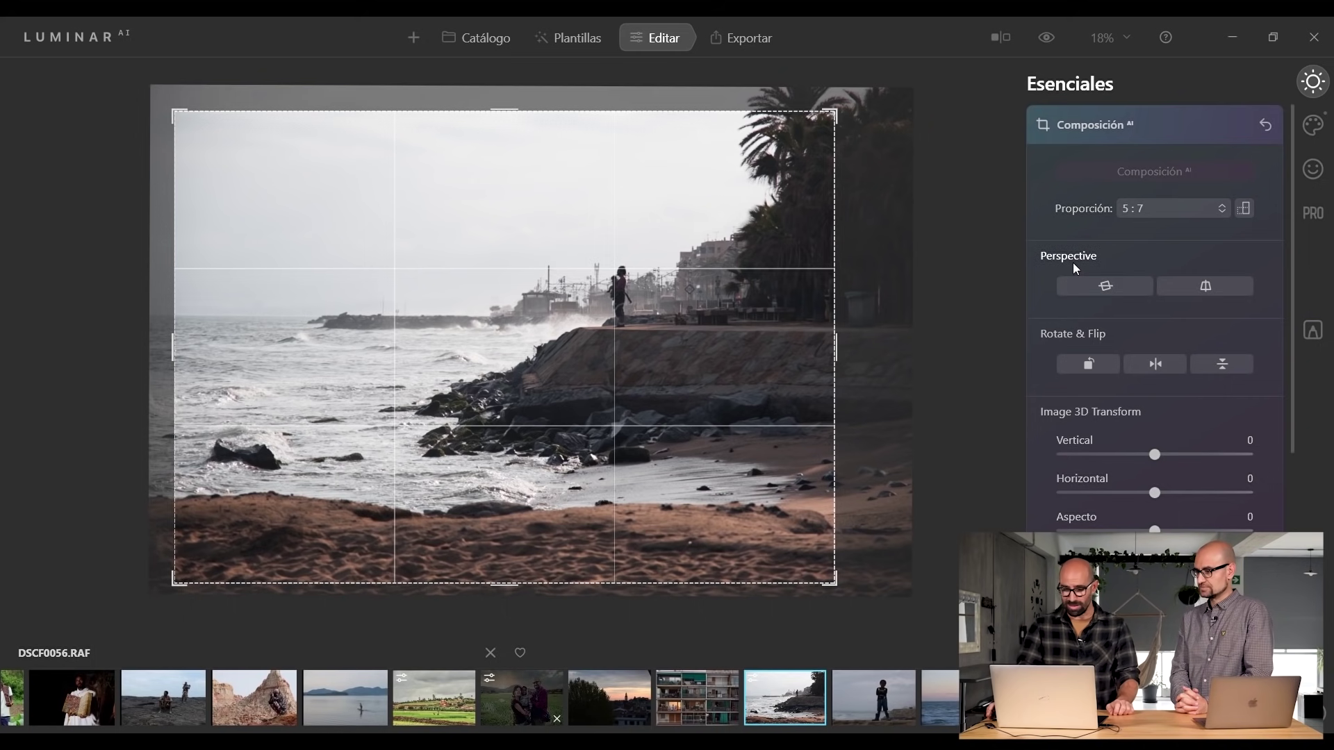
{"action": "key", "text": "Return"}
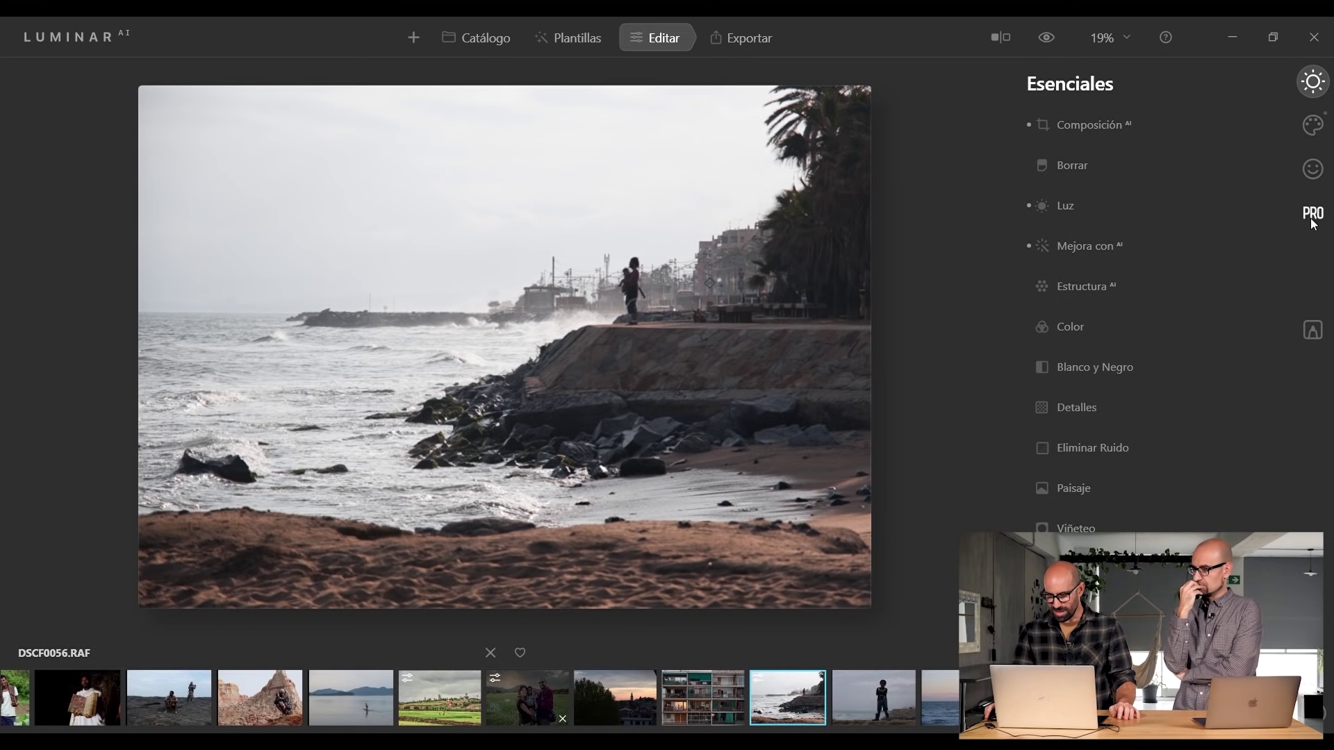
Review the tools offered in the Creativo, Esenciales, Retrato and Profesional groups.
{"action": "left_click", "coordinate": [1317, 127]}
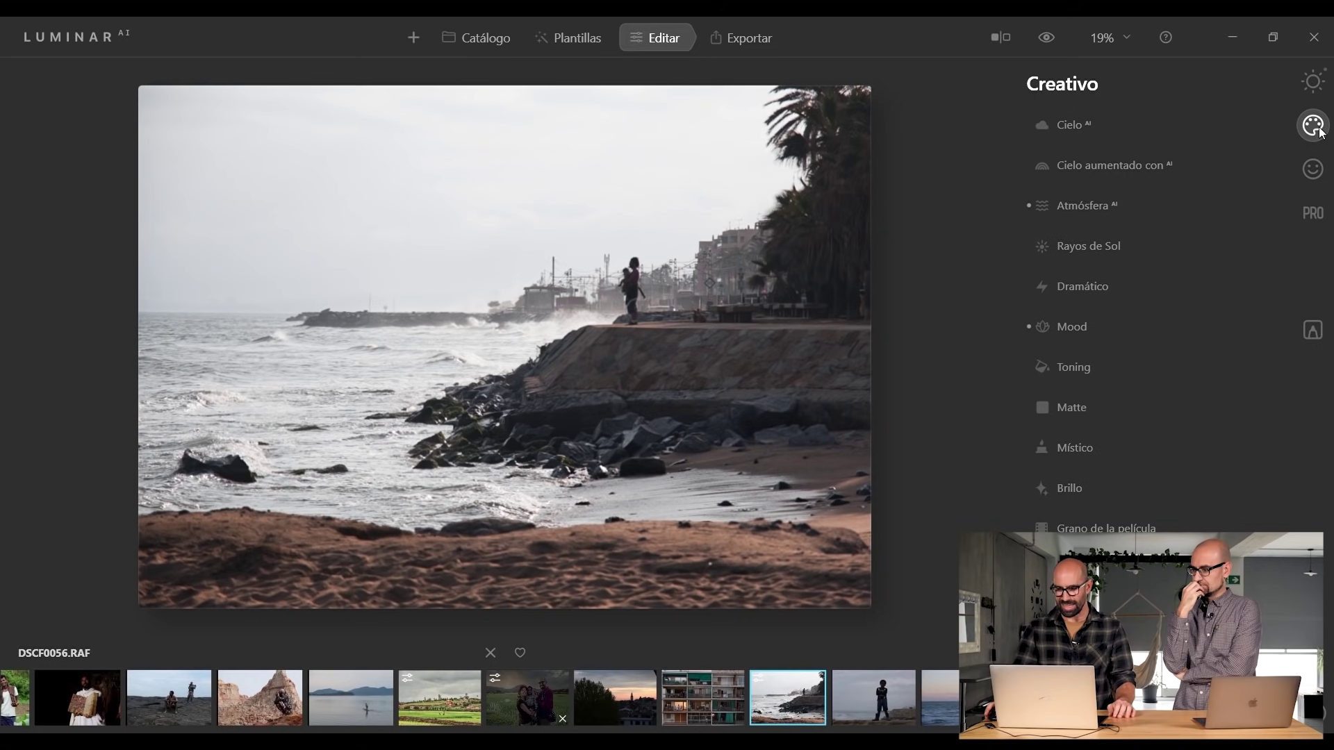
{"action": "left_click", "coordinate": [1317, 88]}
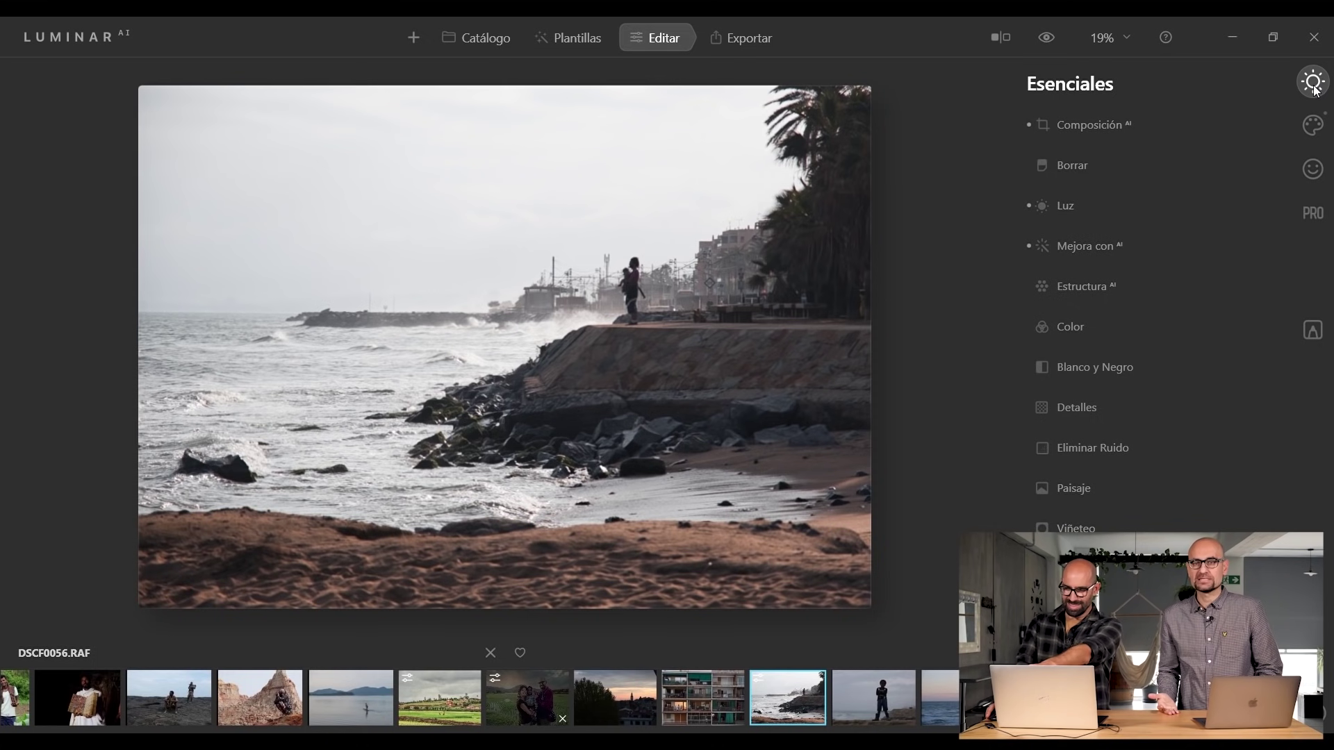
{"action": "left_click", "coordinate": [1324, 128]}
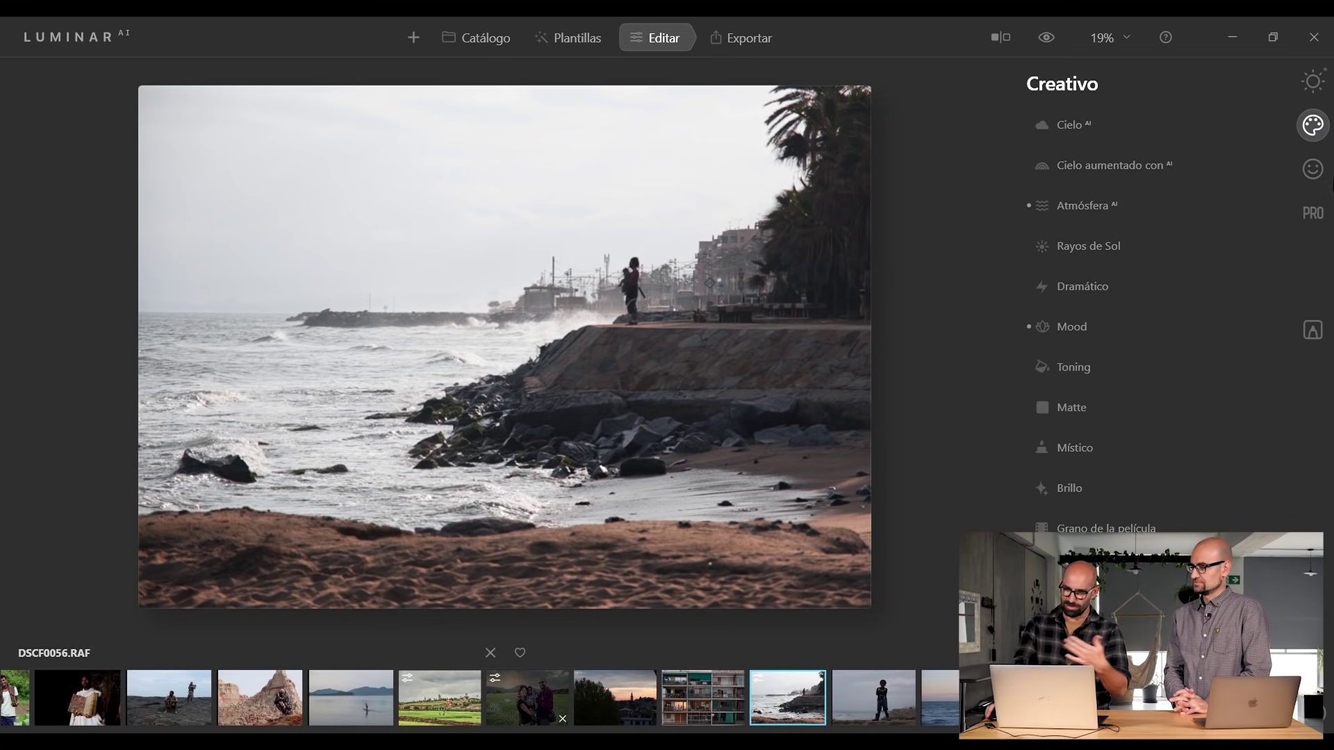
{"action": "left_click", "coordinate": [1322, 180]}
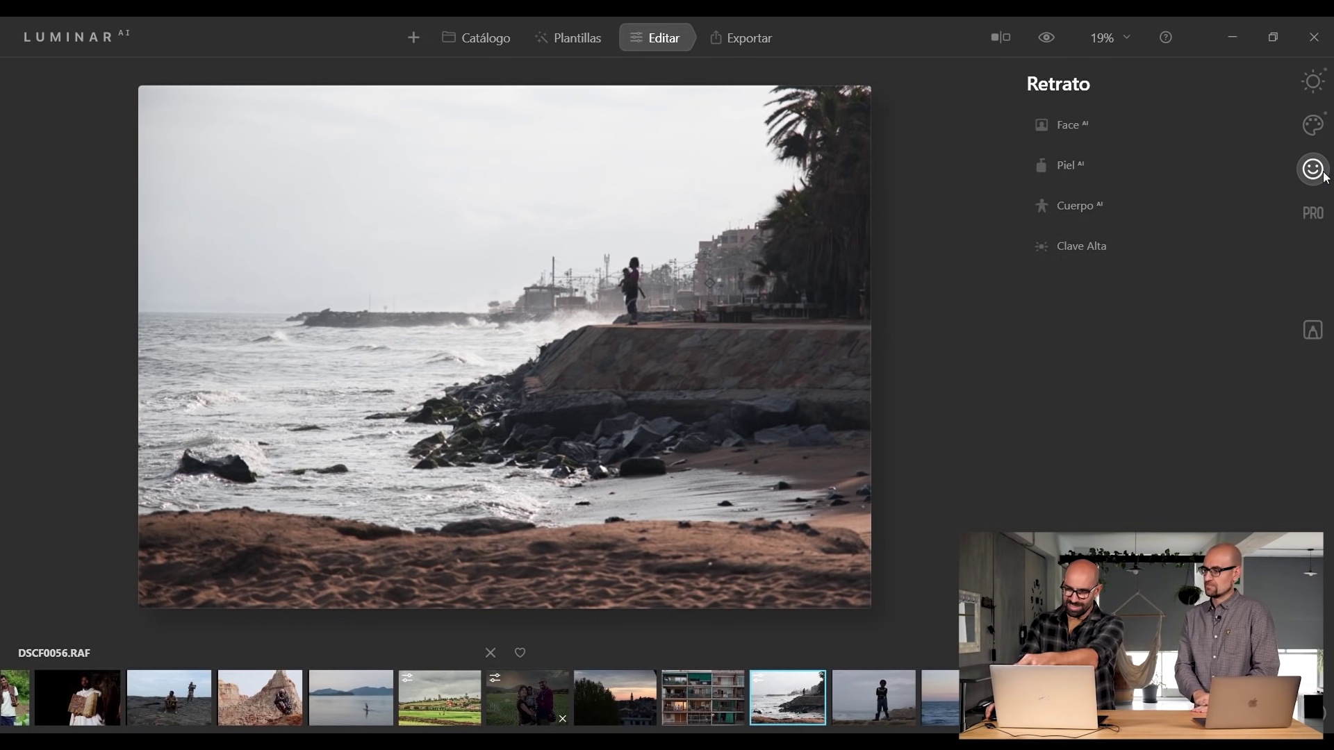
{"action": "left_click", "coordinate": [1312, 214]}
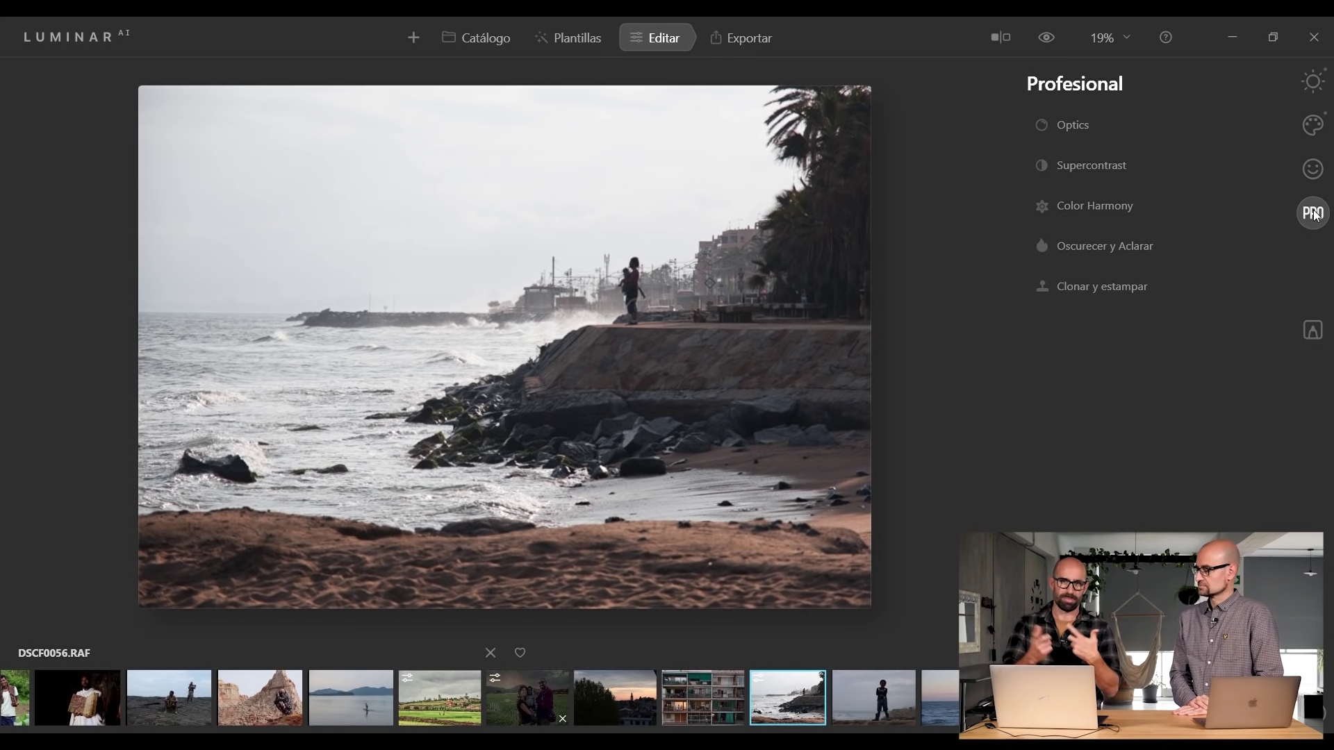
Replace the beach photo's sky with Dramatic Sunset 5, setting Reiluminar Escena to 25 and Sky Global to 43.
{"action": "left_click", "coordinate": [1313, 124]}
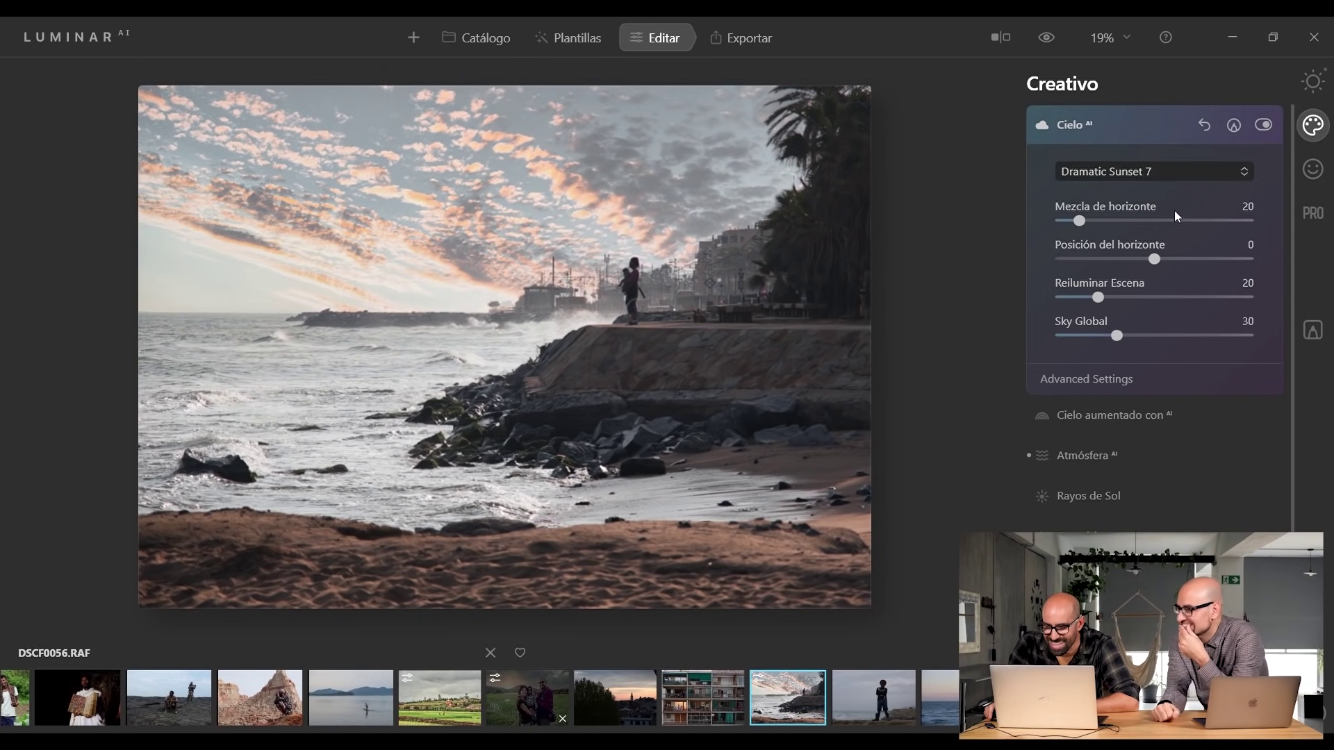
{"action": "key", "text": "Up"}
{"action": "key", "text": "Up"}
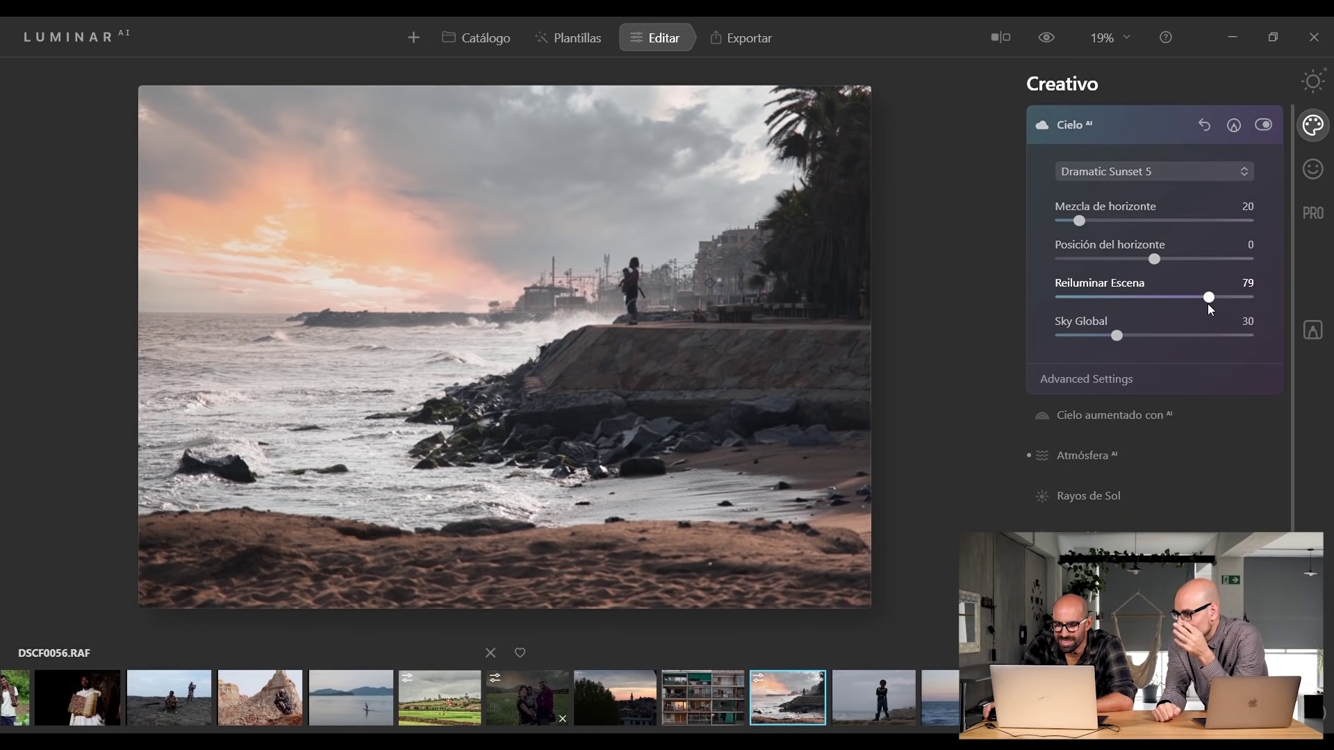
{"action": "left_click_drag", "start_coordinate": [1135, 302], "coordinate": [1143, 340]}
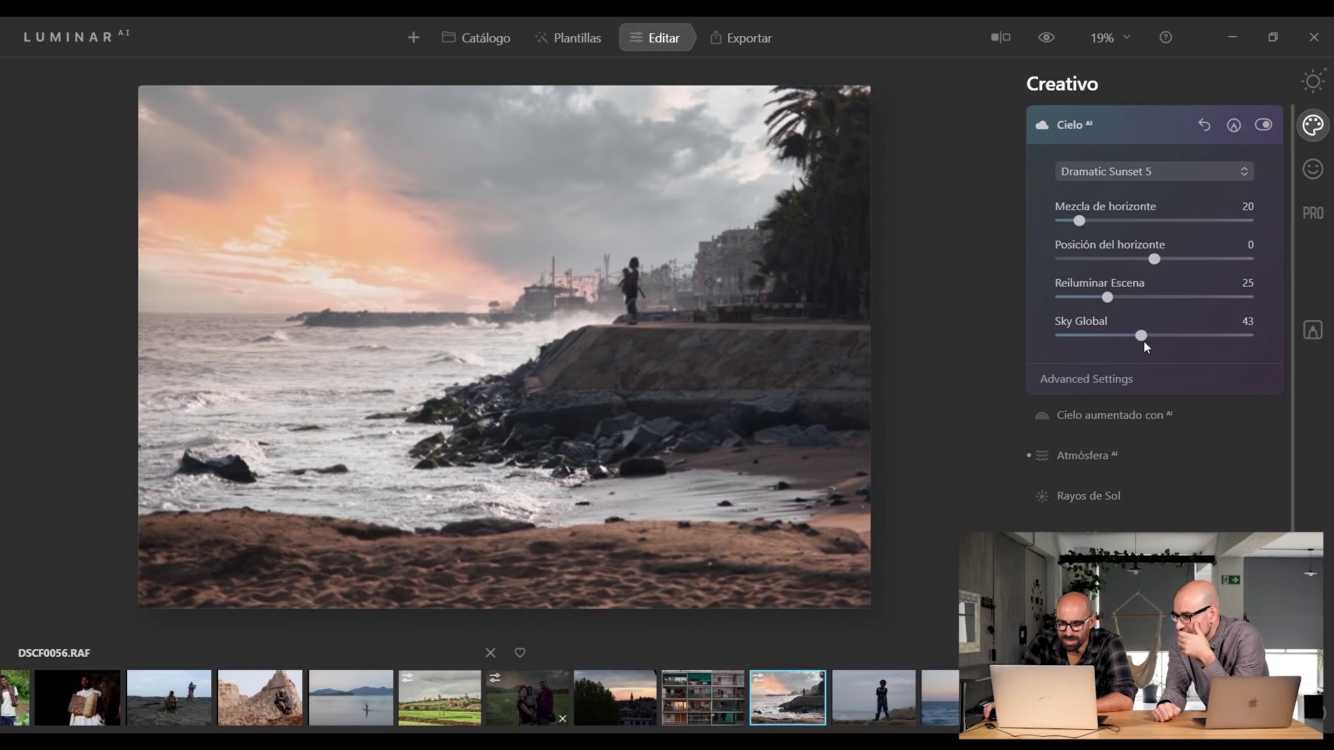
Examine the sky replacement's edges around the horizon, railway structures and standing figure at 100% zoom.
{"action": "left_click", "coordinate": [571, 285]}
{"action": "left_click_drag", "start_coordinate": [360, 220], "coordinate": [521, 444]}
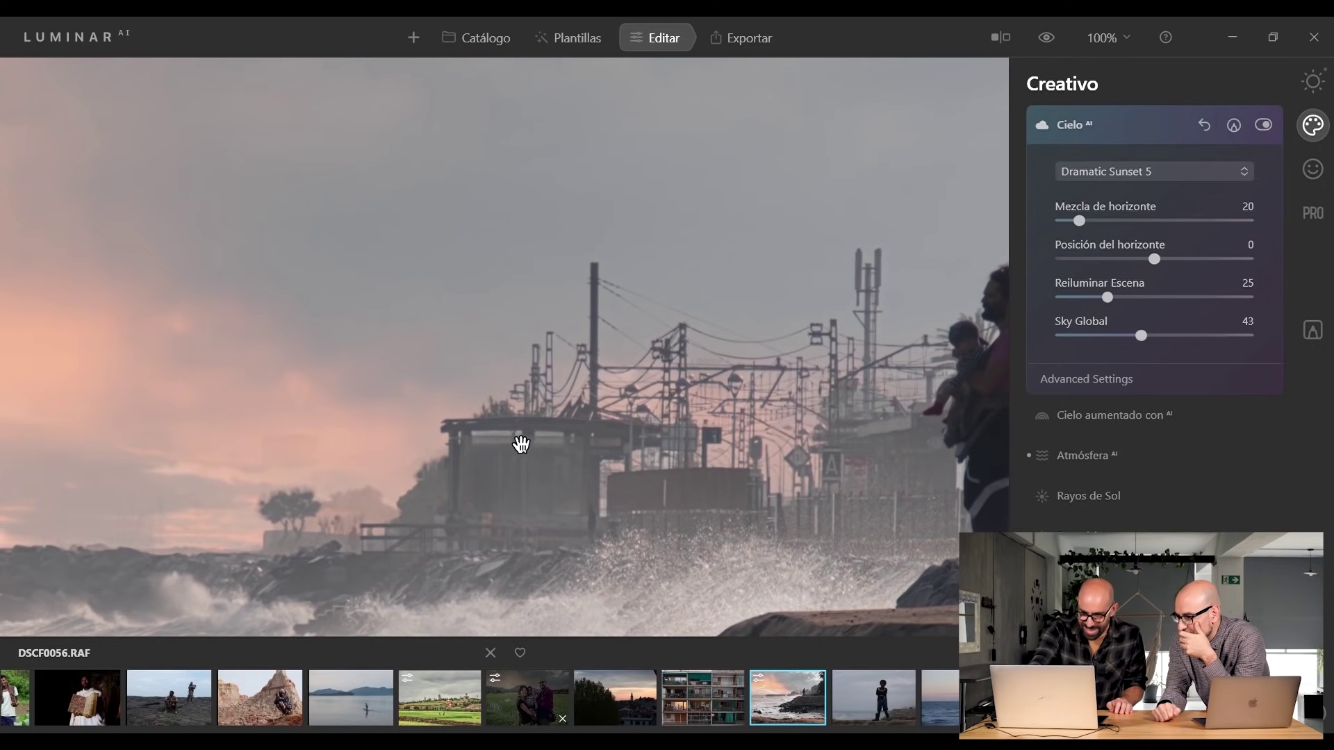
{"action": "left_click_drag", "start_coordinate": [792, 536], "coordinate": [569, 490]}
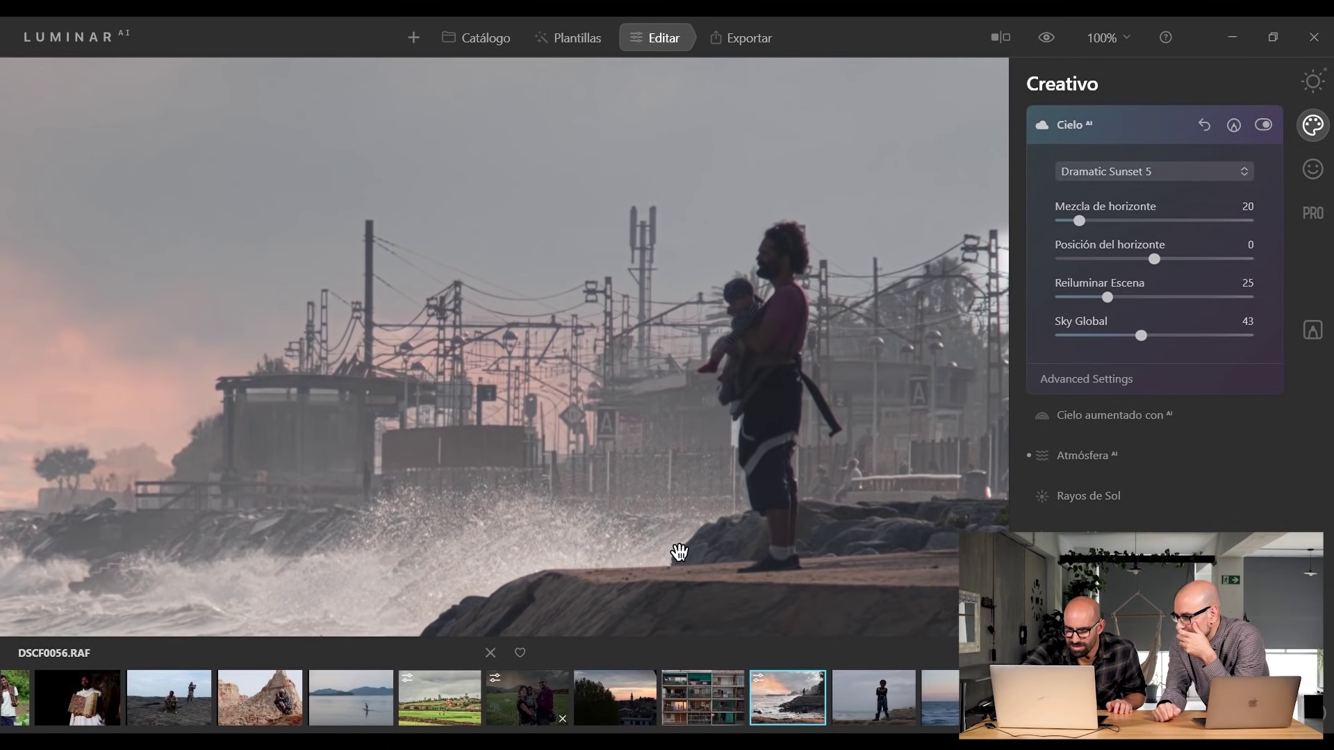
{"action": "left_click_drag", "start_coordinate": [589, 406], "coordinate": [848, 372]}
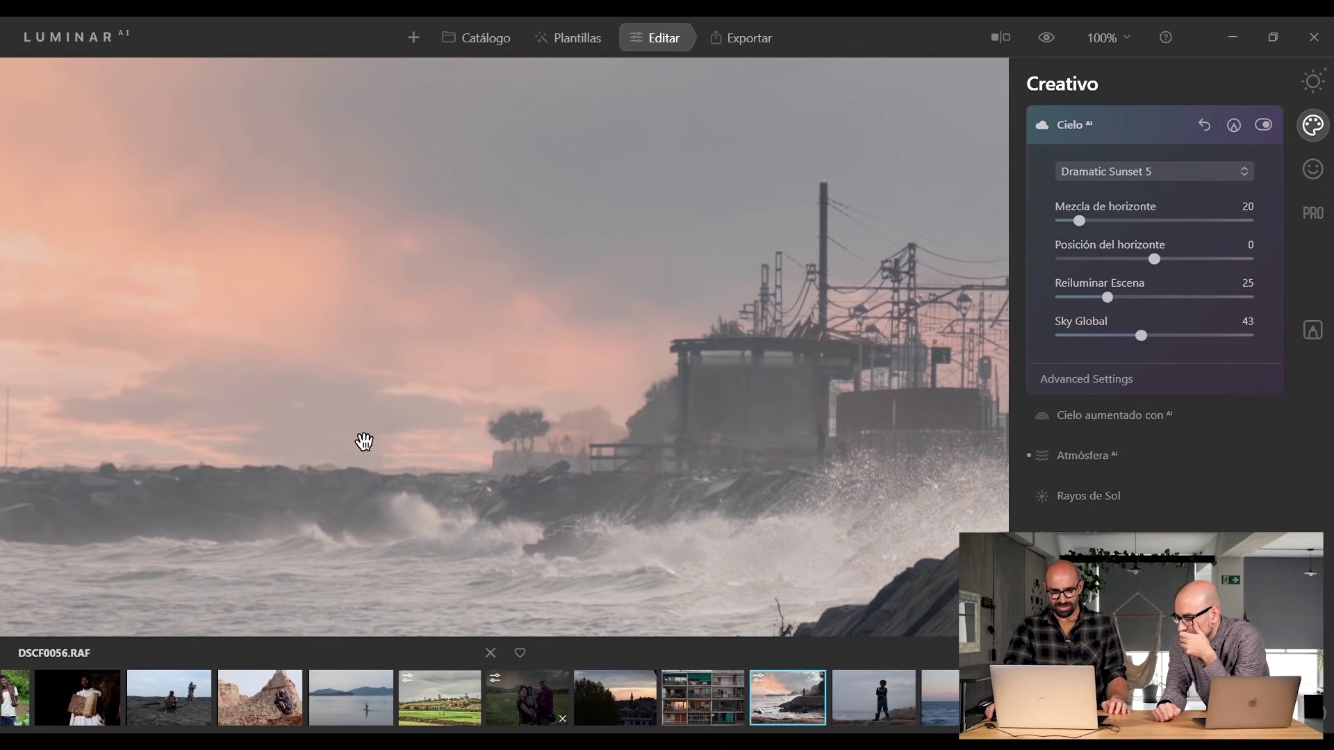
{"action": "left_click", "coordinate": [362, 441]}
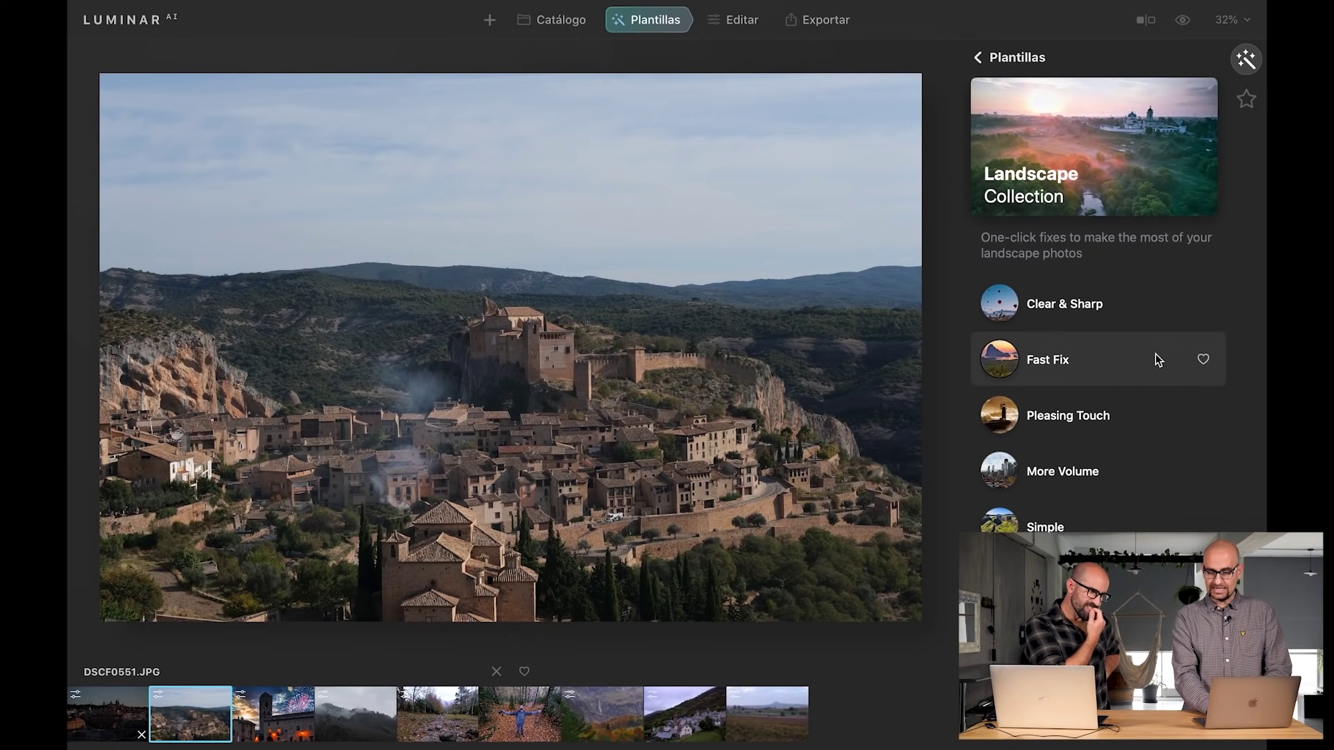
Apply the Fast Fix template from the Landscape Collection to the hilltop village photo and open it for editing.
{"action": "left_click", "coordinate": [1155, 355]}
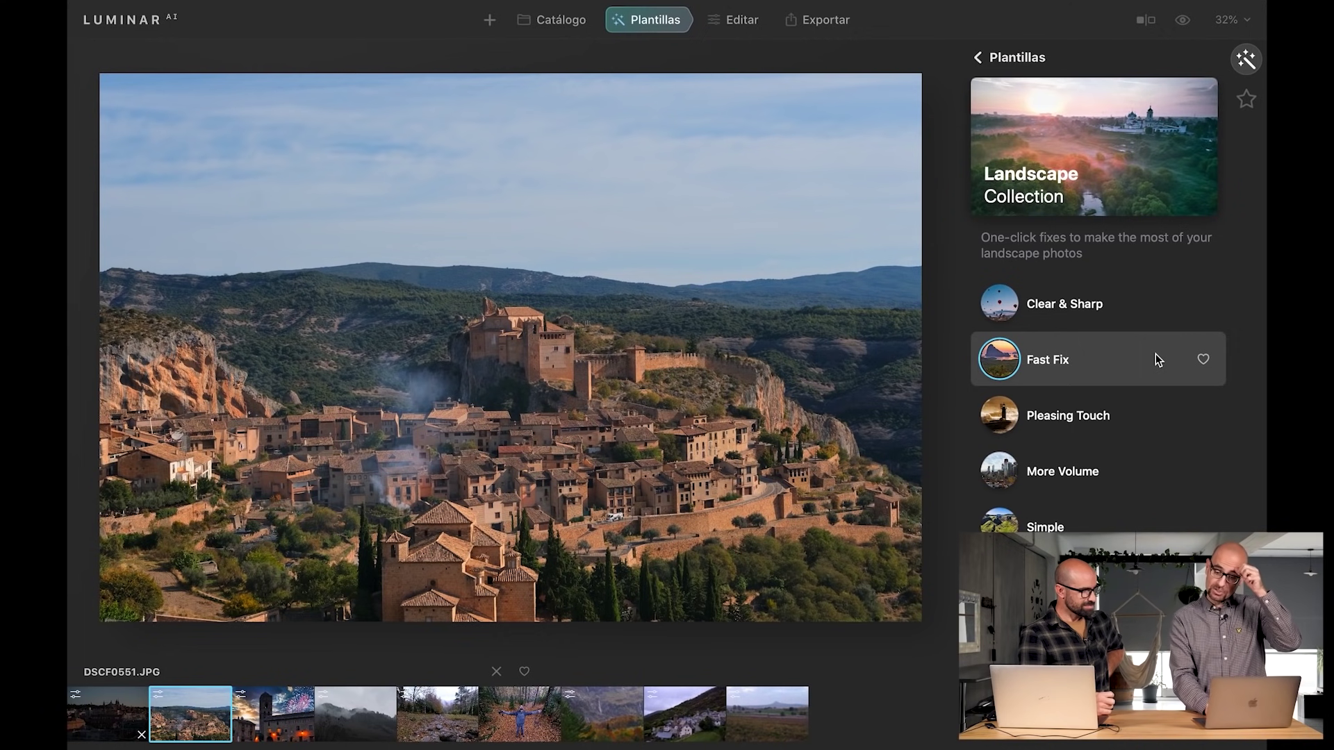
{"action": "mouse_move", "coordinate": [733, 31]}
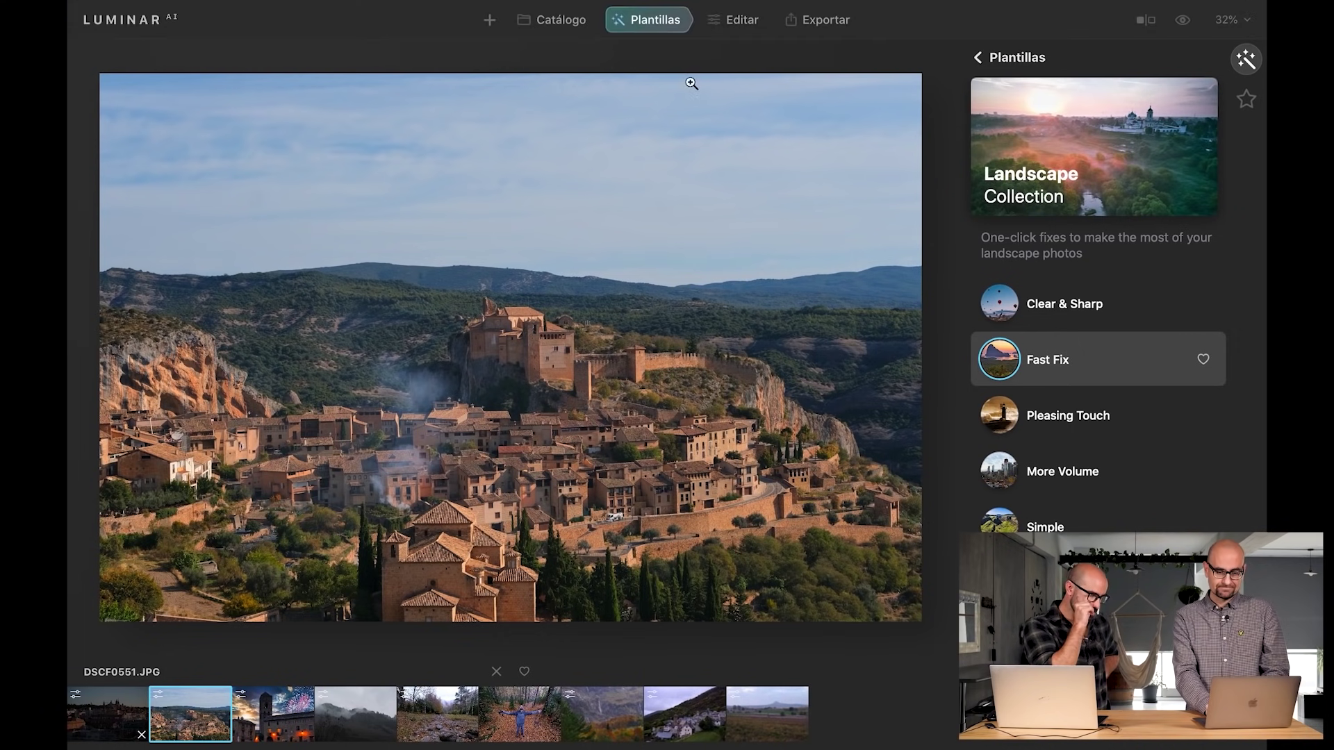
{"action": "left_click", "coordinate": [723, 18]}
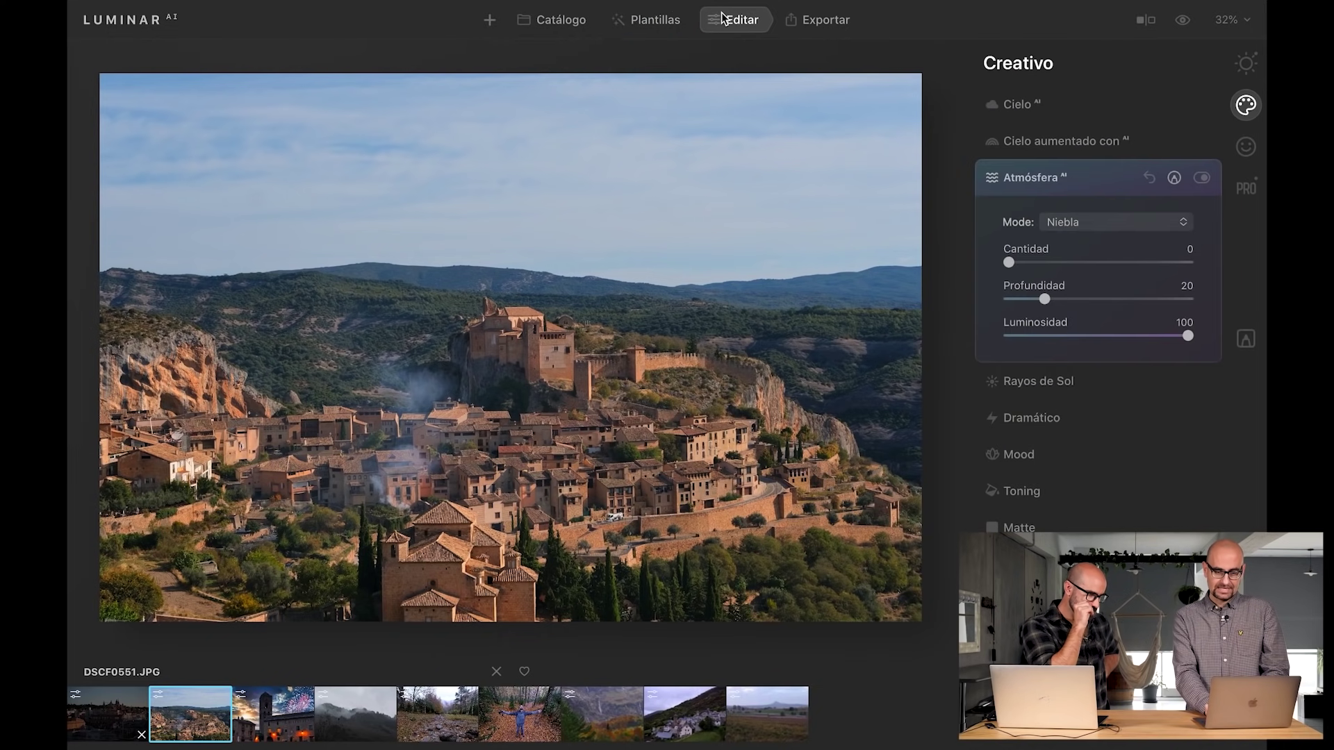
Set AI Accent to 61 under Mejora con AI for the village photo and increase Mejorador de Cielos por AI.
{"action": "left_click", "coordinate": [1061, 139]}
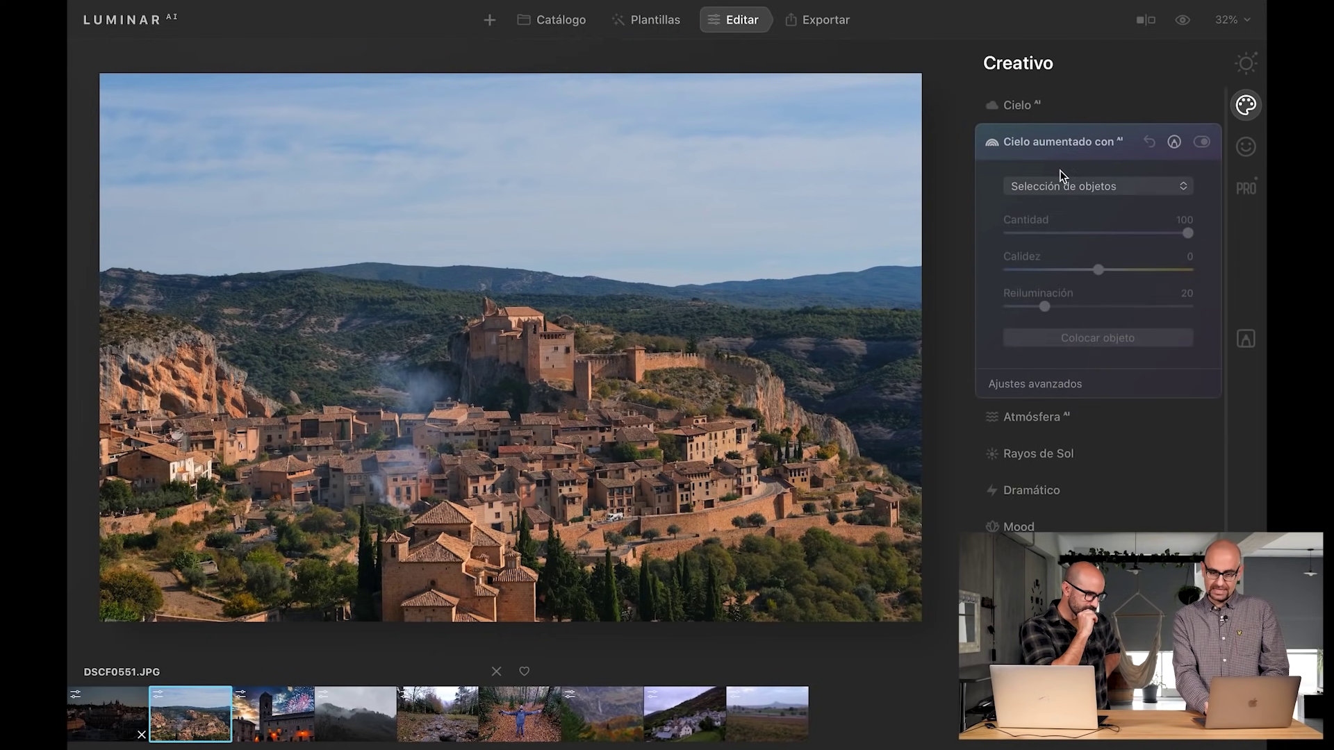
{"action": "left_click", "coordinate": [1238, 65]}
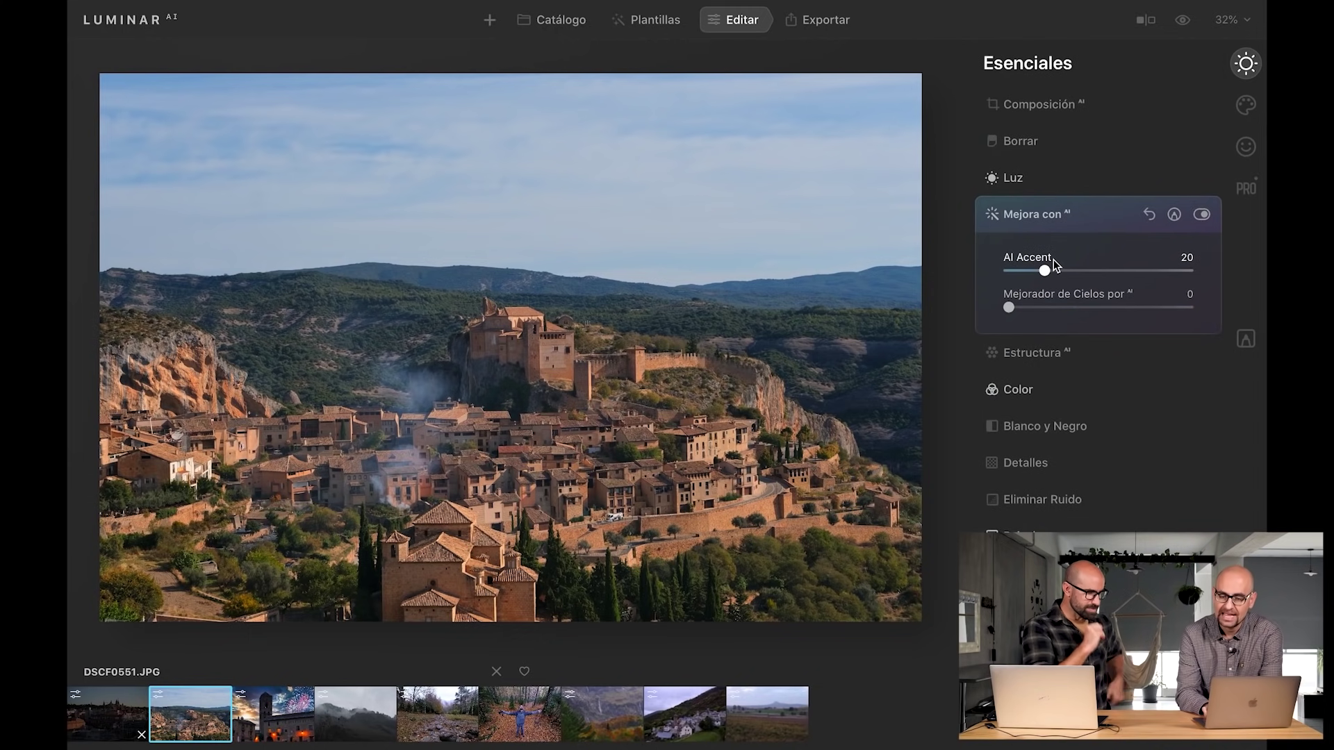
{"action": "left_click_drag", "start_coordinate": [1039, 271], "coordinate": [1037, 271]}
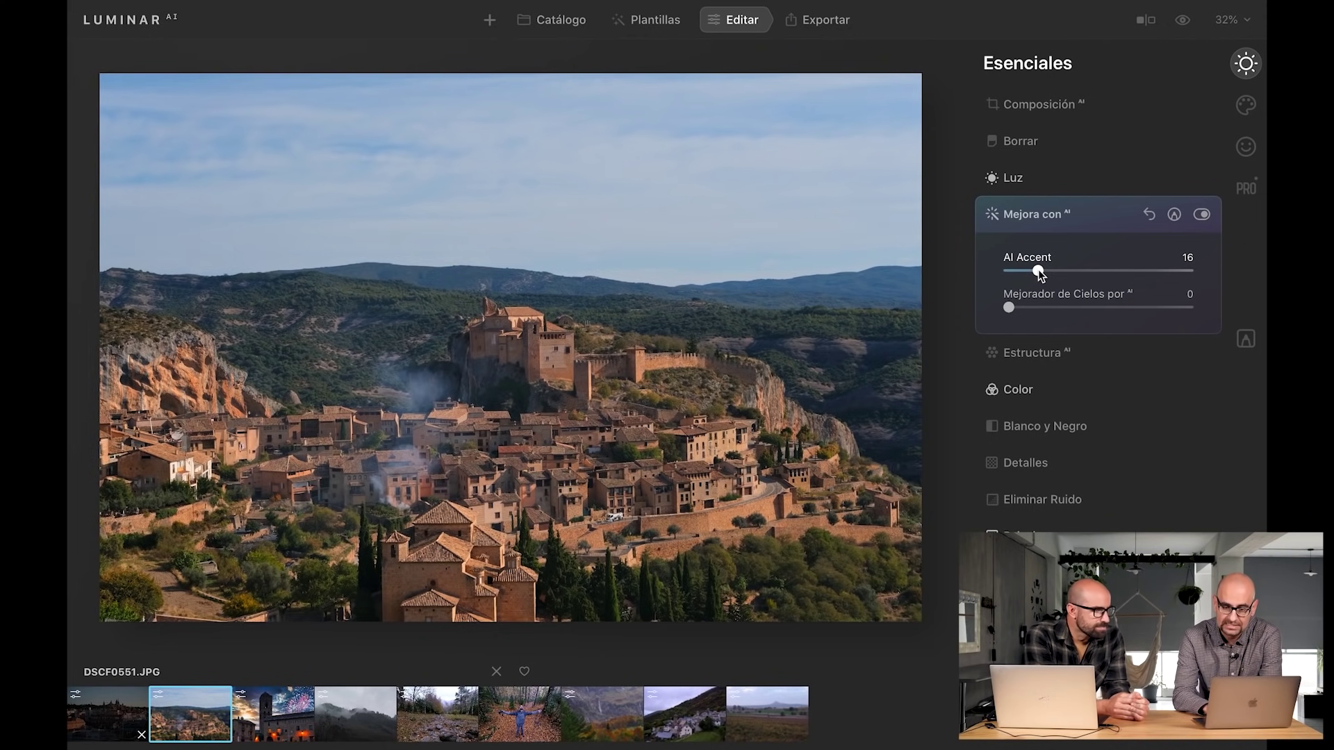
{"action": "left_click_drag", "start_coordinate": [1038, 269], "coordinate": [1120, 269]}
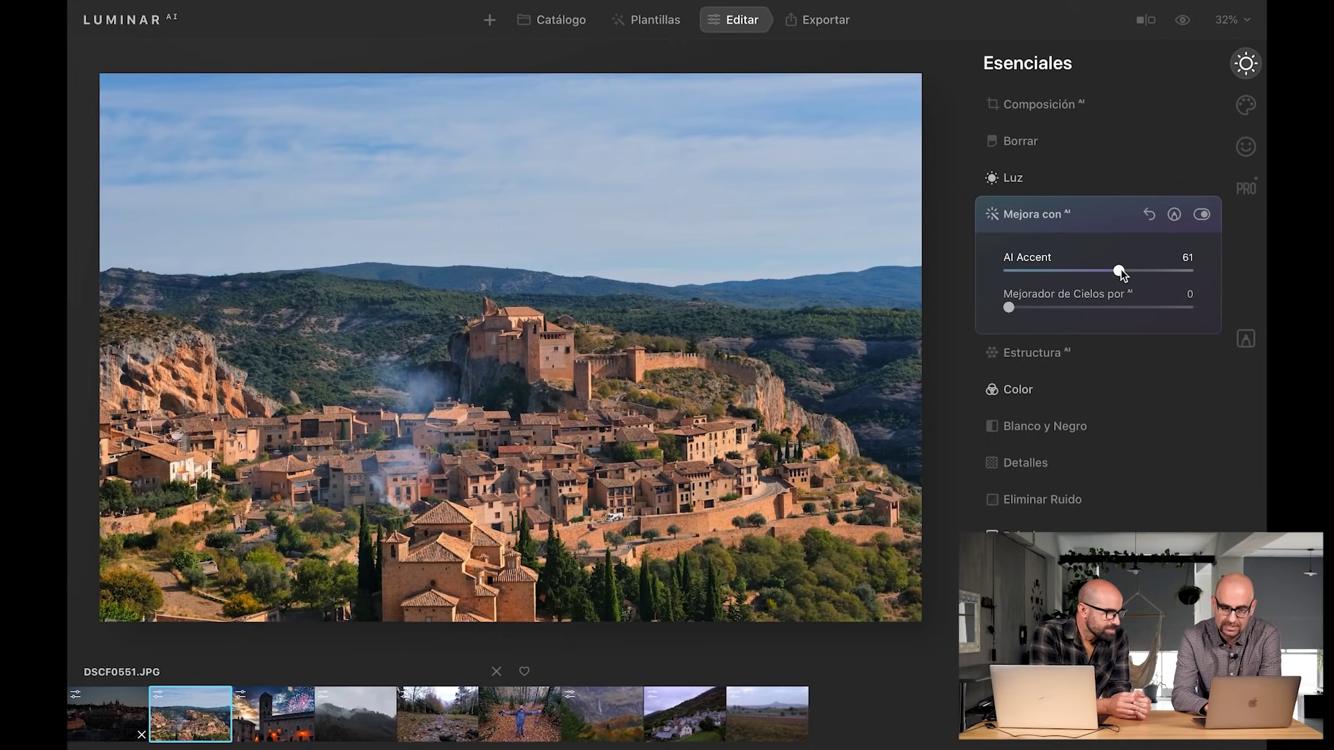
{"action": "left_click_drag", "start_coordinate": [1010, 309], "coordinate": [1096, 313]}
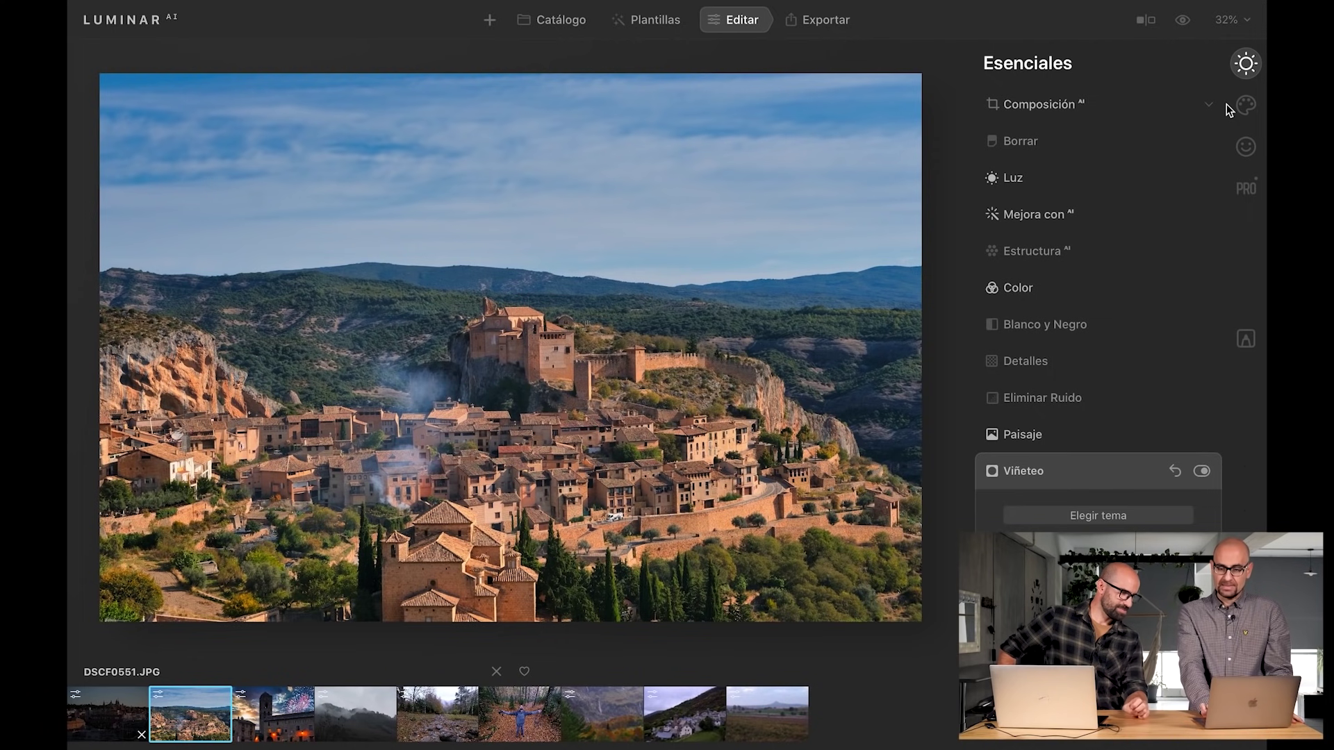
Replace the village photo's sky with Dramatic Sky 3 and set Reiluminar Escena to 61.
{"action": "left_click", "coordinate": [1246, 106]}
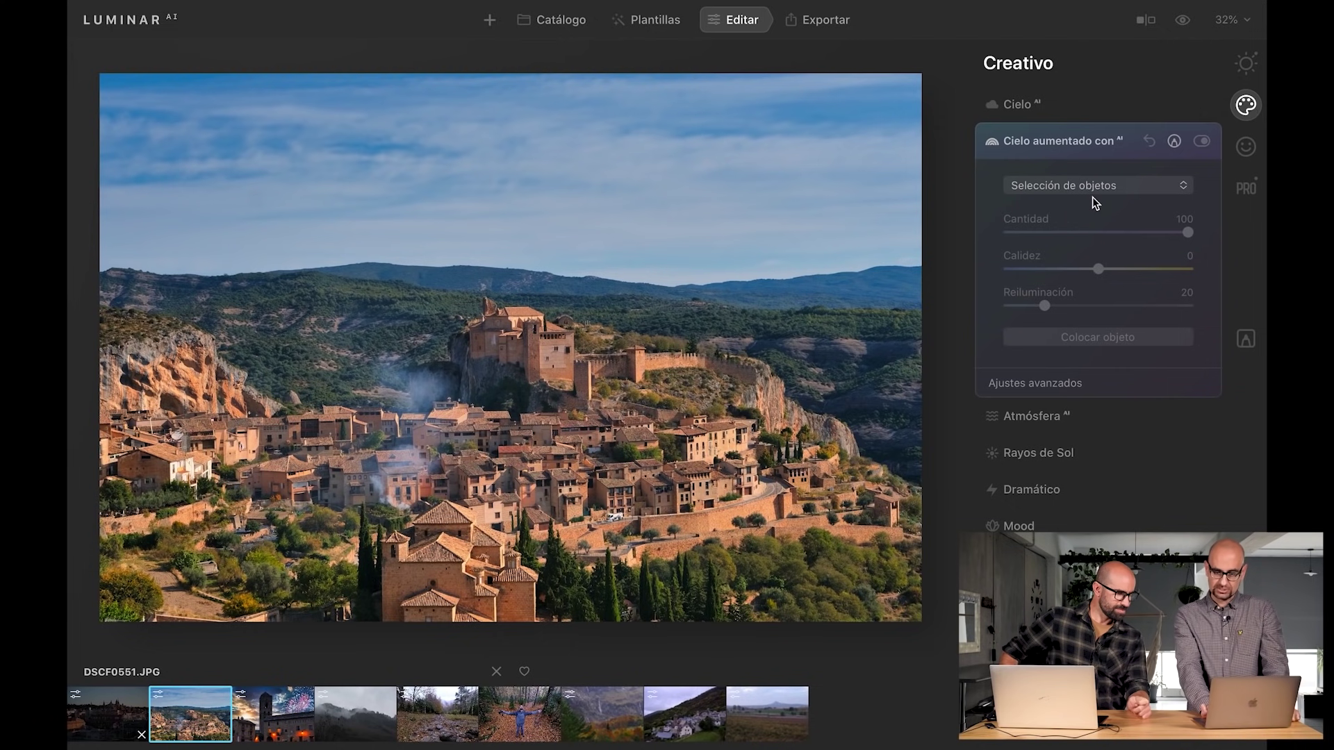
{"action": "left_click", "coordinate": [1059, 108]}
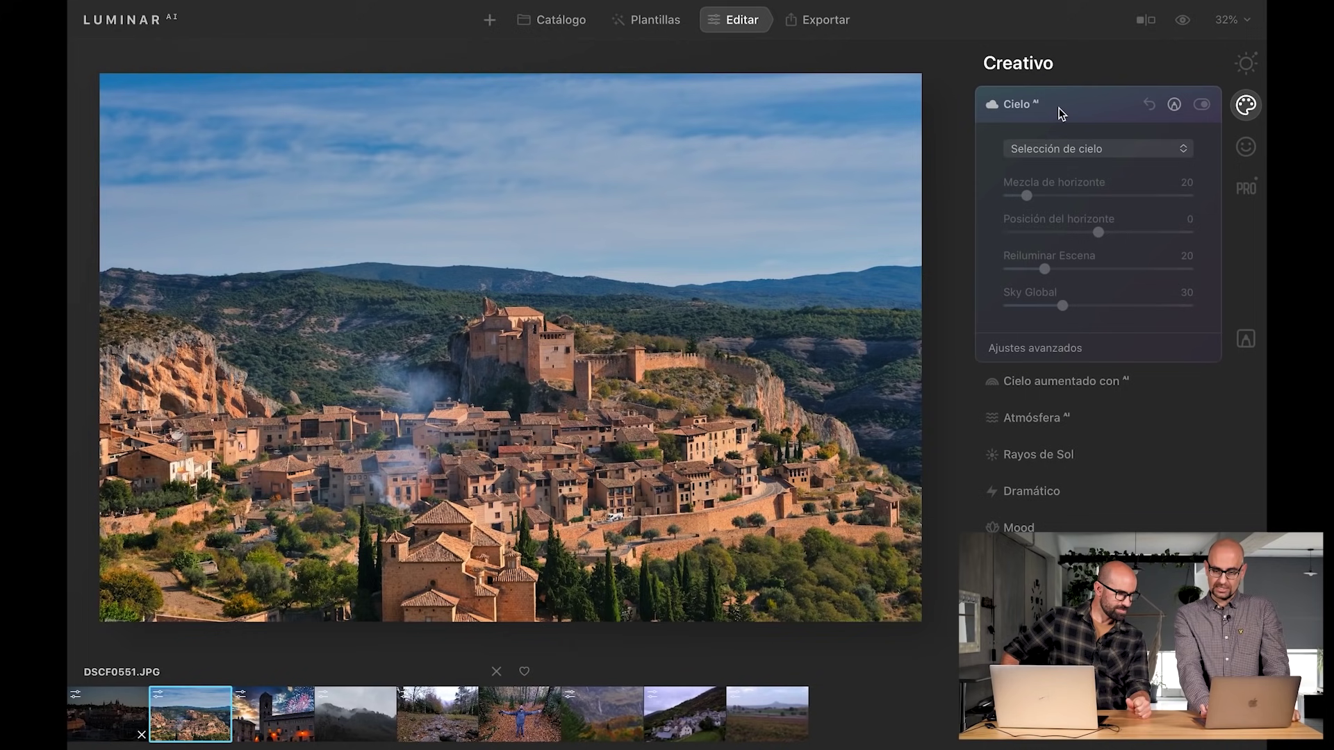
{"action": "left_click", "coordinate": [1107, 152]}
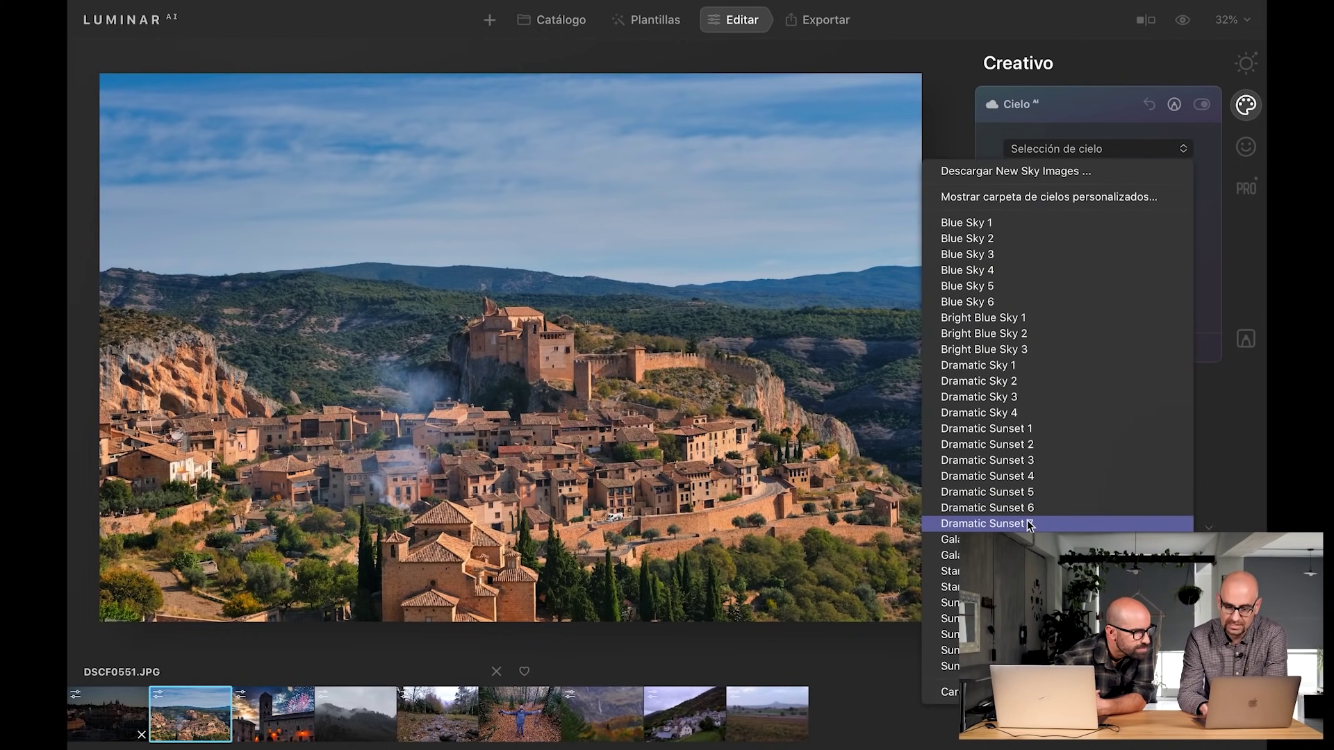
{"action": "left_click", "coordinate": [1016, 397]}
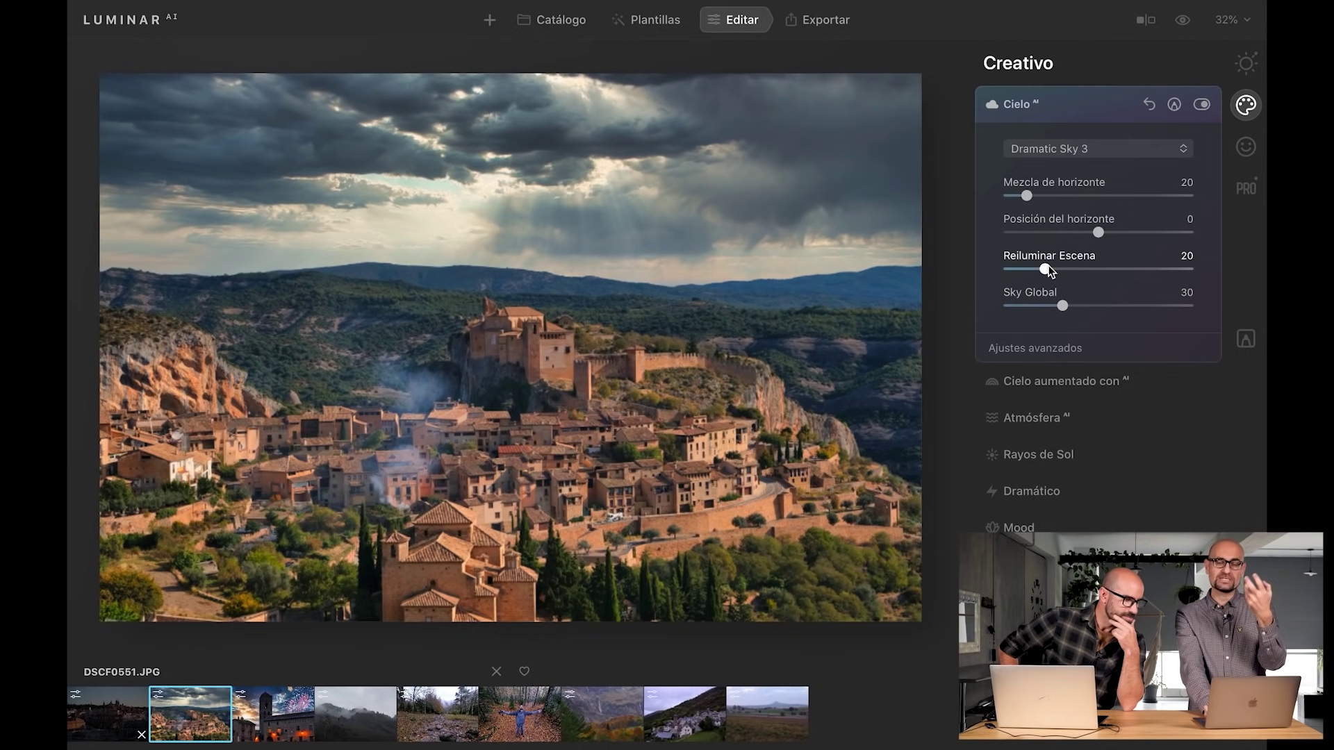
{"action": "left_click_drag", "start_coordinate": [1099, 270], "coordinate": [1125, 270]}
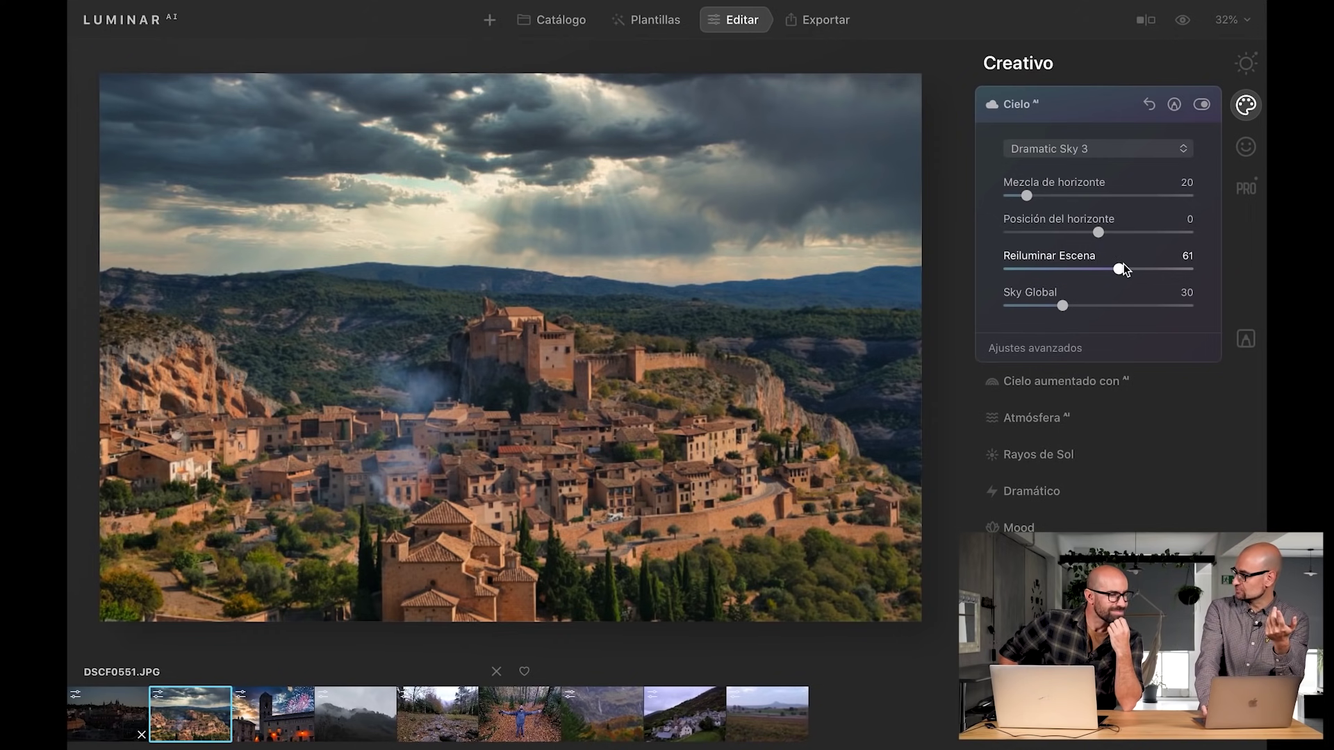
Set the village photo's Reiluminar Escena to 75 and add the Lightning 1 object with Cielo aumentado con AI.
{"action": "mouse_move", "coordinate": [1160, 269]}
{"action": "left_mouse_down"}
{"action": "mouse_move", "coordinate": [1046, 269]}
{"action": "mouse_move", "coordinate": [1151, 273]}
{"action": "left_mouse_up"}
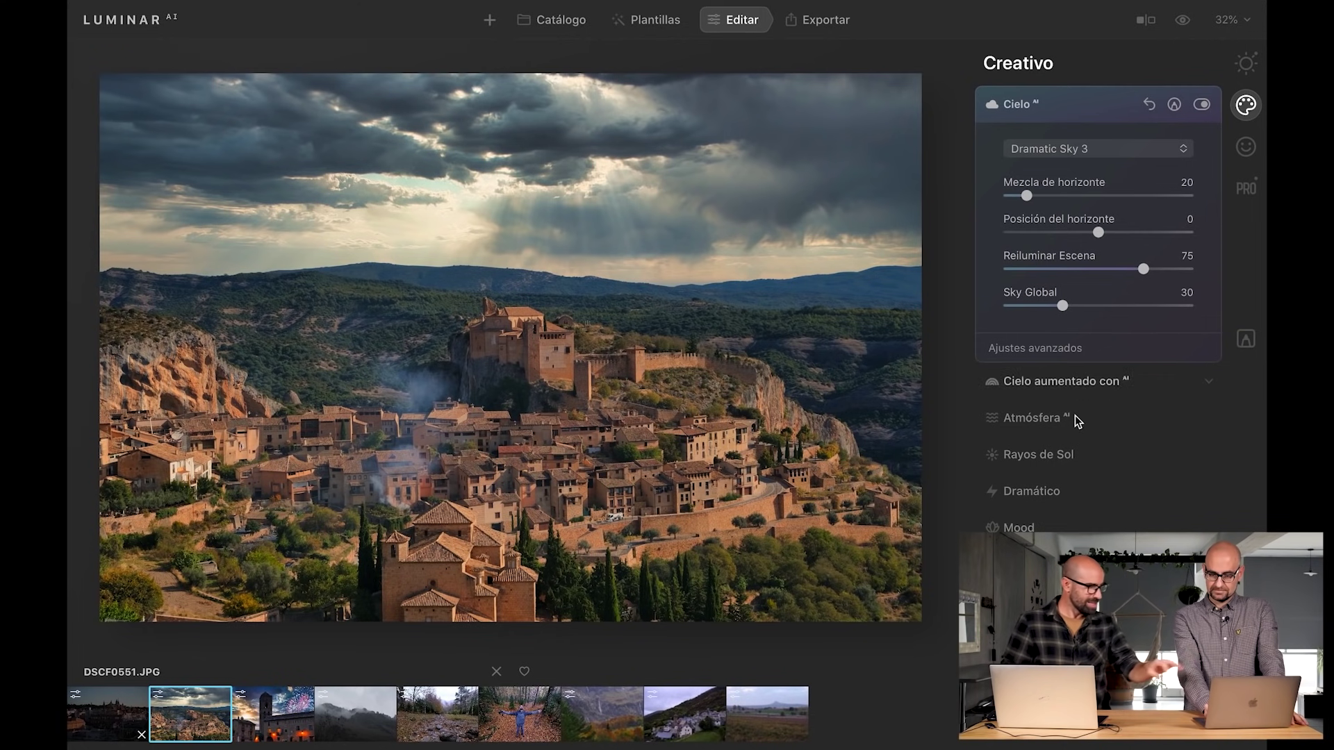
{"action": "left_click", "coordinate": [1056, 456]}
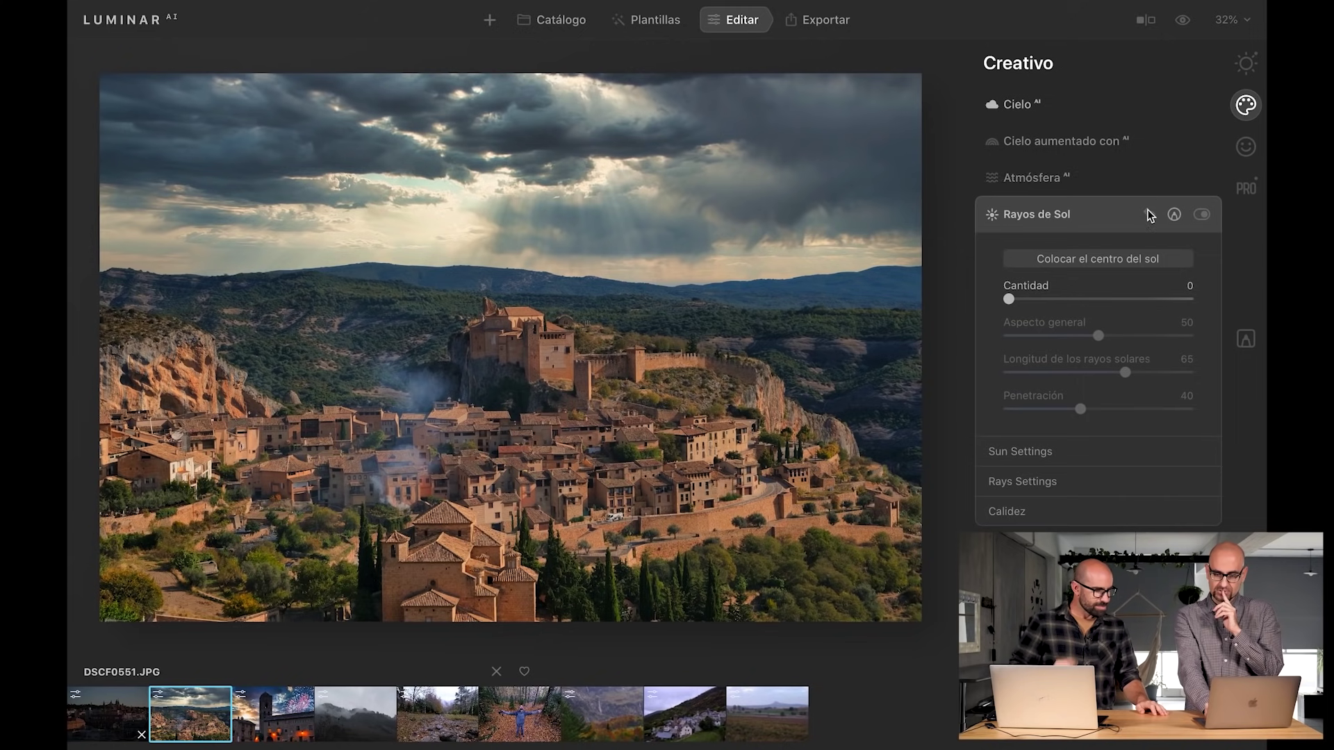
{"action": "left_click", "coordinate": [1082, 148]}
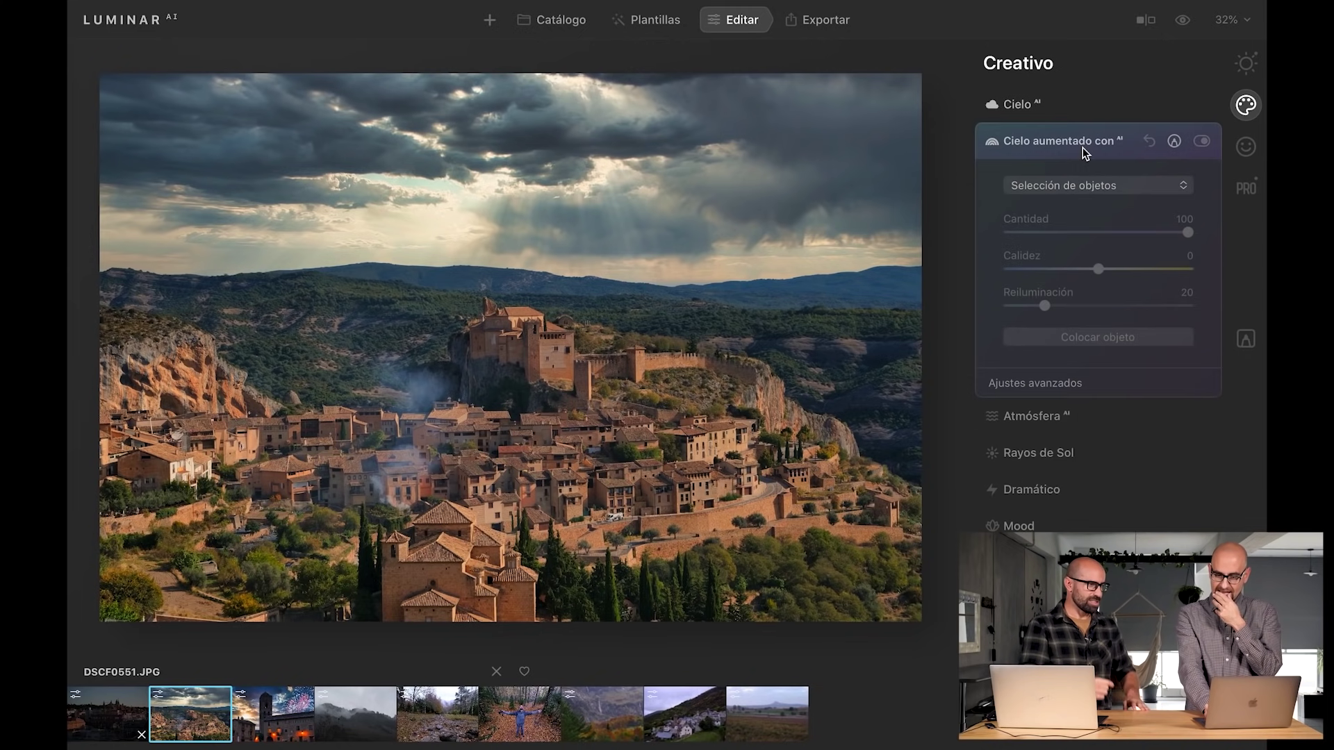
{"action": "left_click", "coordinate": [1069, 187]}
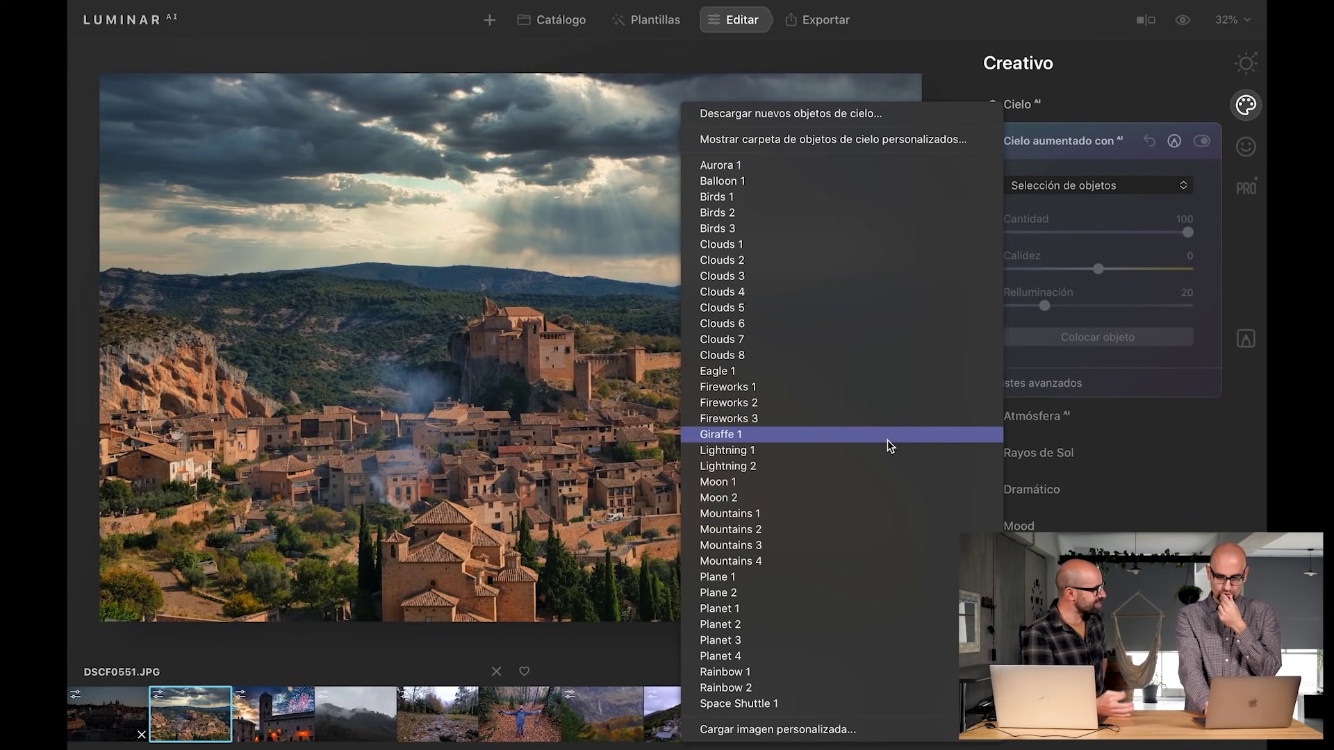
{"action": "left_click", "coordinate": [885, 451]}
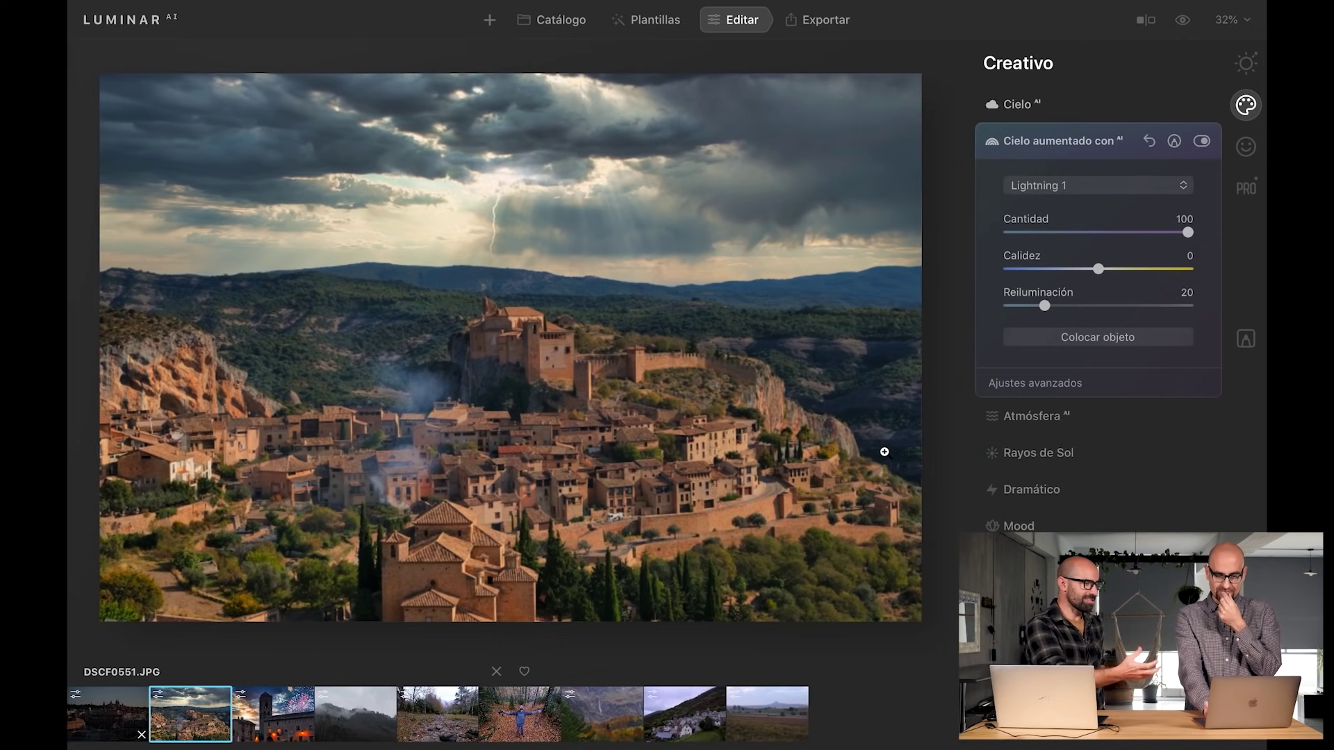
Reposition the lightning bolt into the dark clouds on the right side of the village photo's sky.
{"action": "left_click", "coordinate": [1057, 339]}
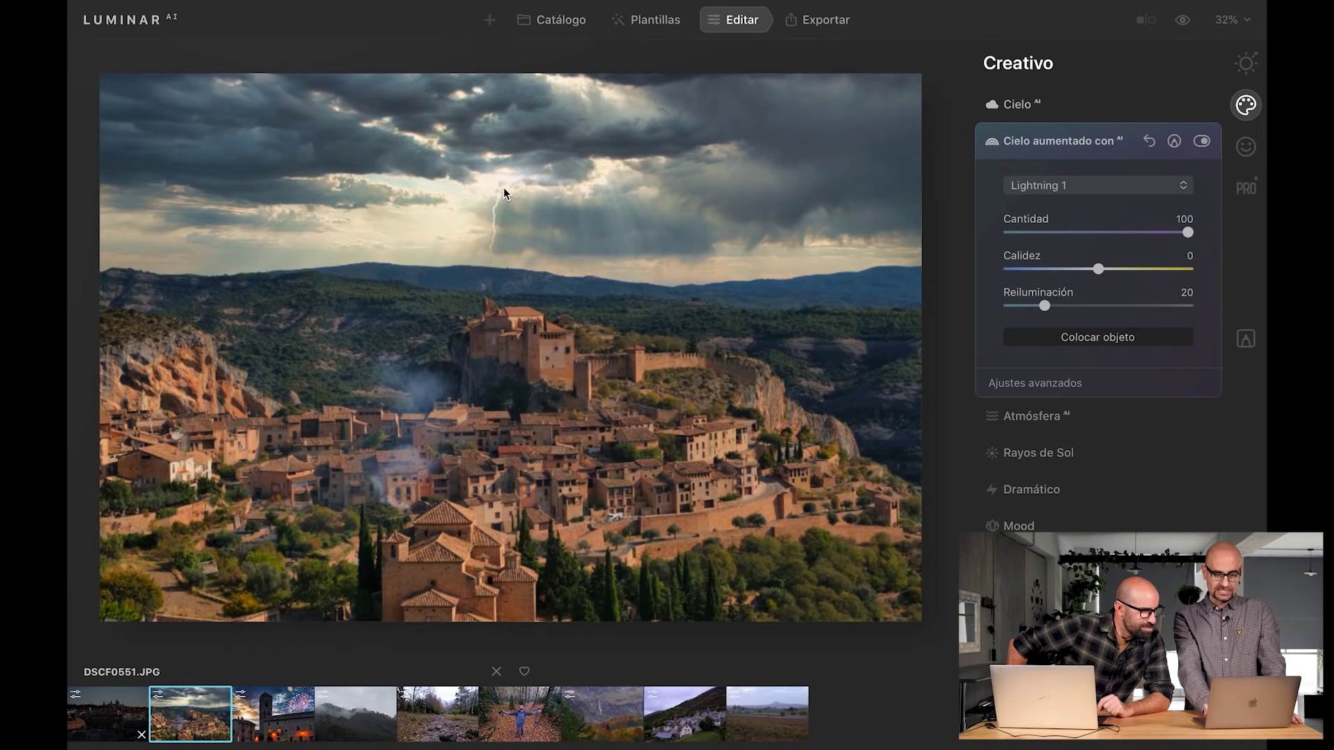
{"action": "left_click", "coordinate": [489, 208]}
{"action": "left_click_drag", "start_coordinate": [489, 207], "coordinate": [882, 194]}
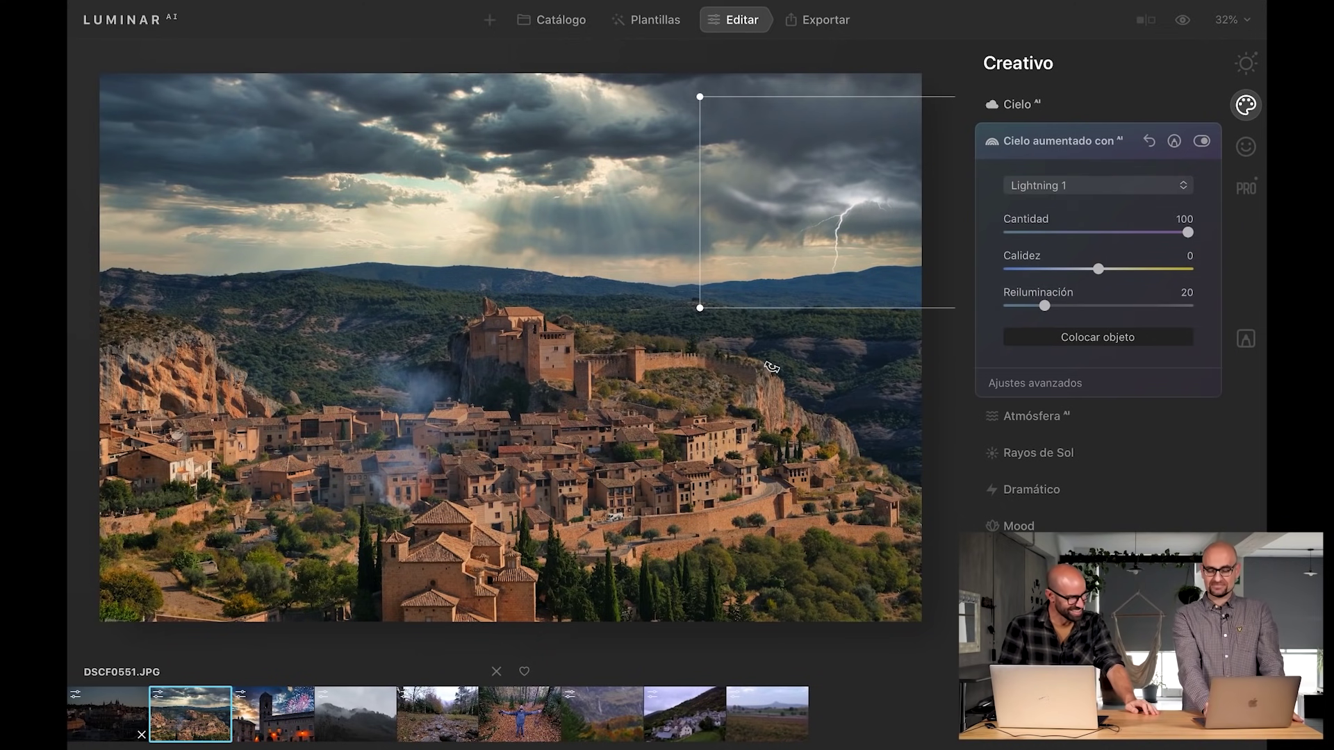
{"action": "left_click", "coordinate": [1240, 168]}
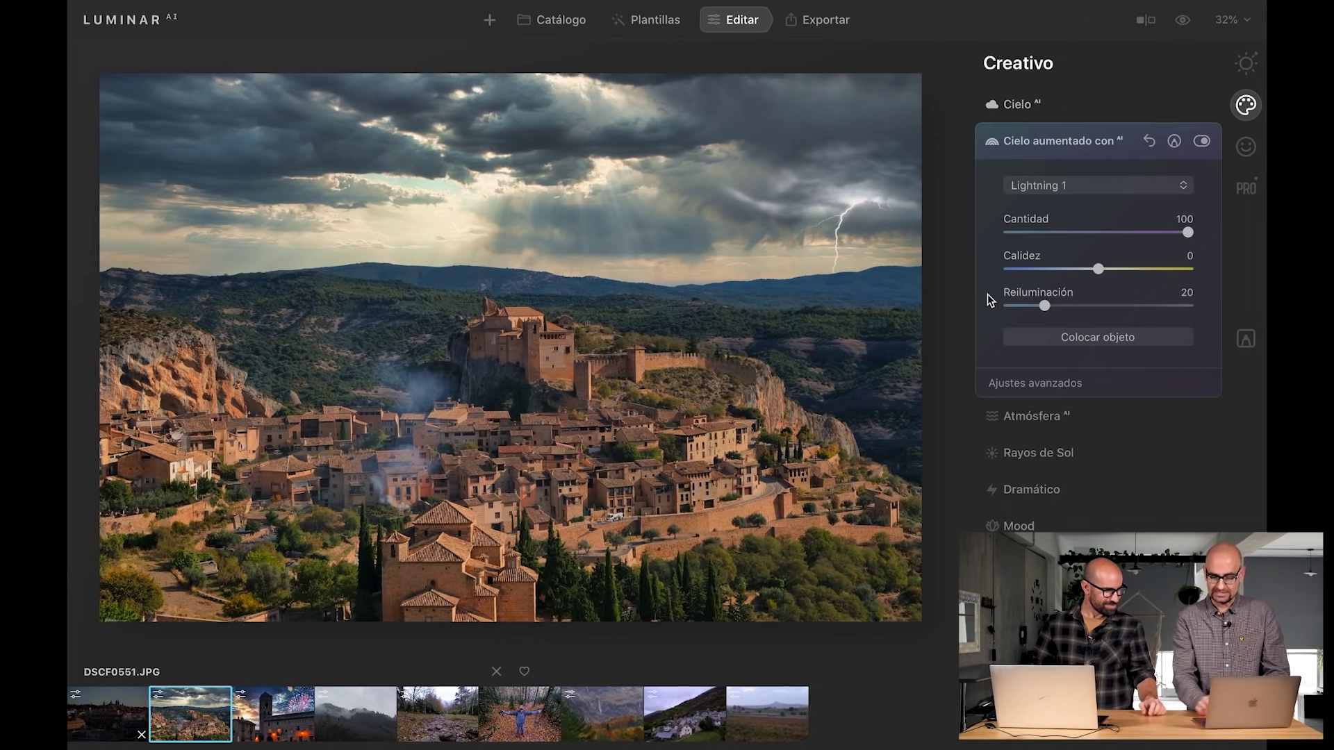
Compare the village photo before and after editing by sweeping the divider across the whole image.
{"action": "left_click", "coordinate": [1146, 19]}
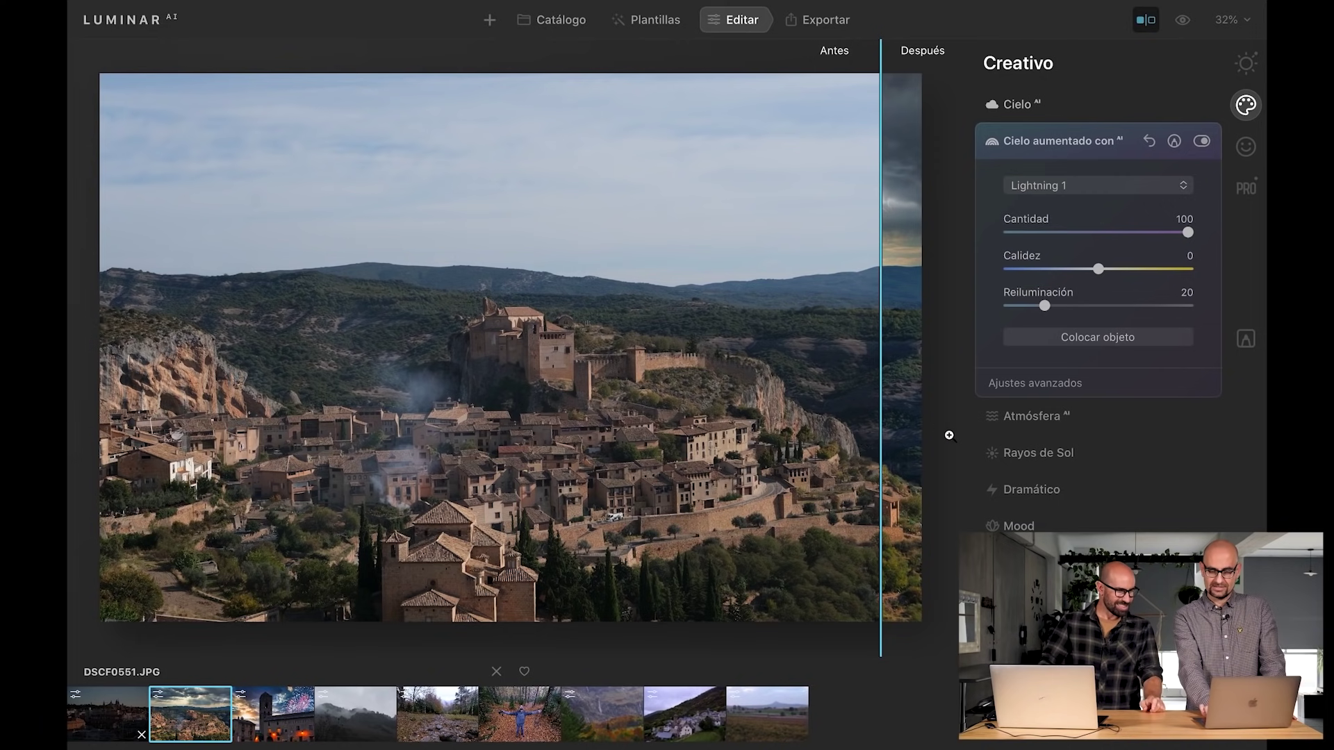
{"action": "left_click_drag", "start_coordinate": [882, 433], "coordinate": [67, 472]}
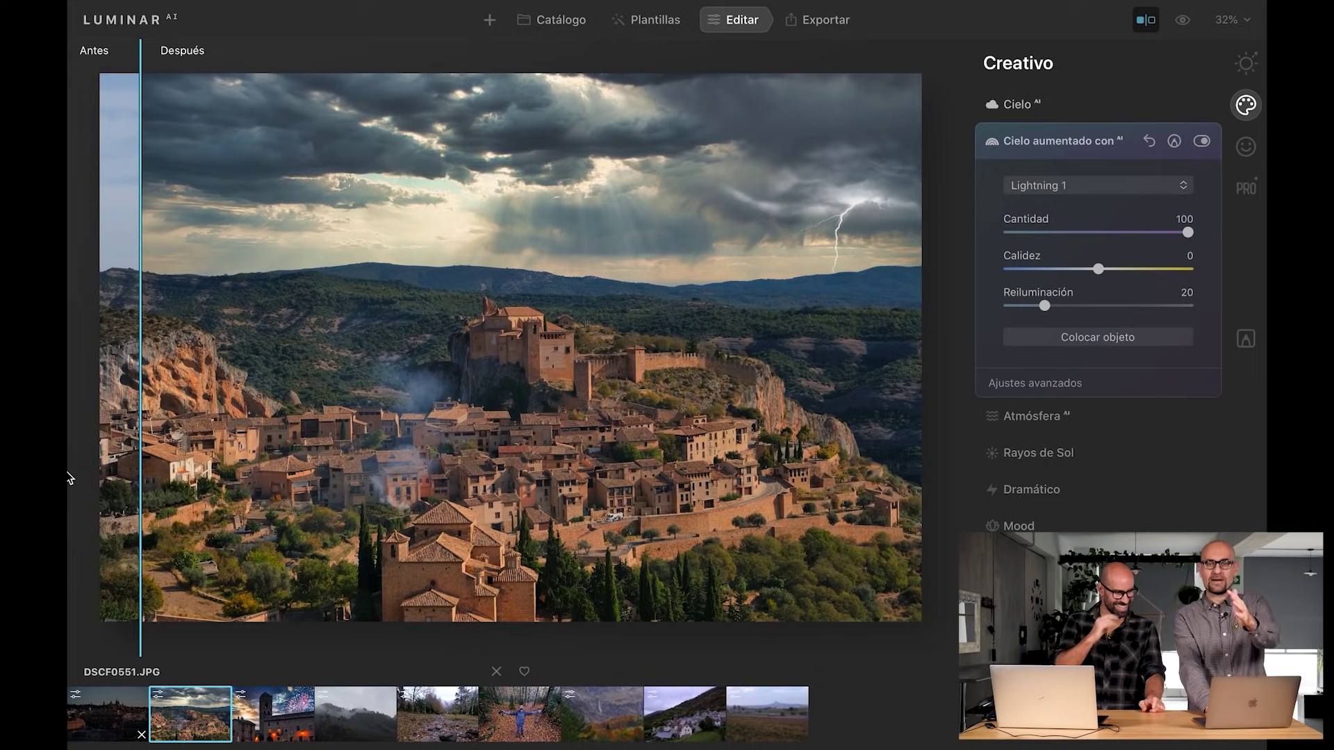
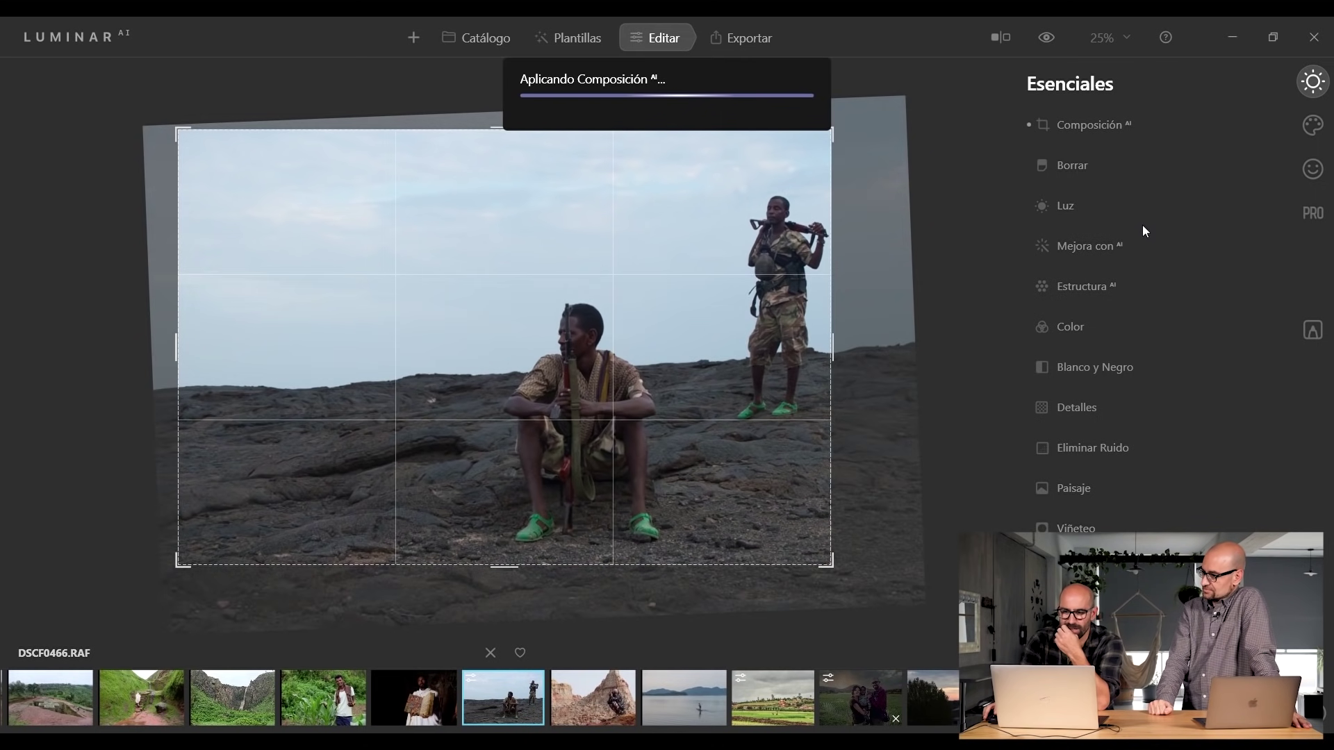
Set Temperatura to 5629, Contraste inteligente to 21 and Sombras to 6 under Luz for the photo of the two armed men.
{"action": "left_click", "coordinate": [1062, 207]}
{"action": "left_click_drag", "start_coordinate": [1127, 300], "coordinate": [1138, 306]}
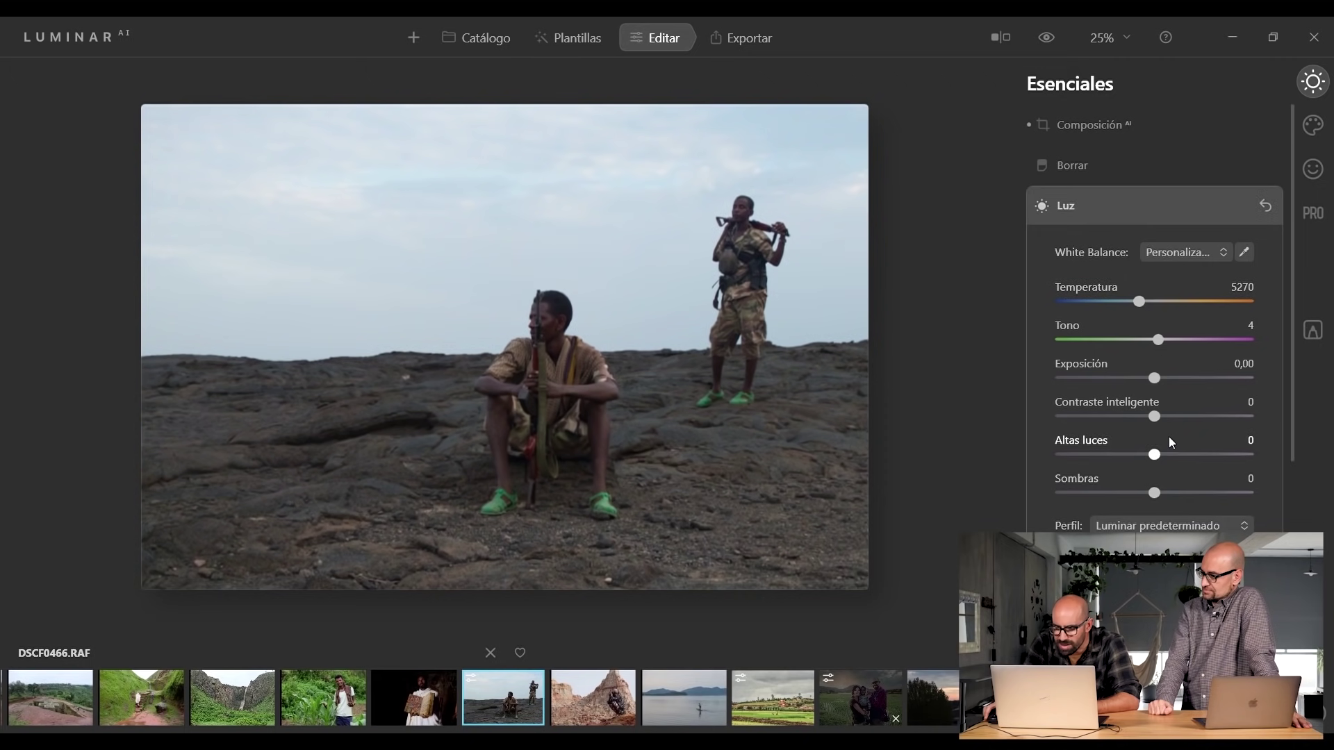
{"action": "left_click_drag", "start_coordinate": [1154, 493], "coordinate": [1160, 494]}
{"action": "left_click_drag", "start_coordinate": [1155, 416], "coordinate": [1174, 417]}
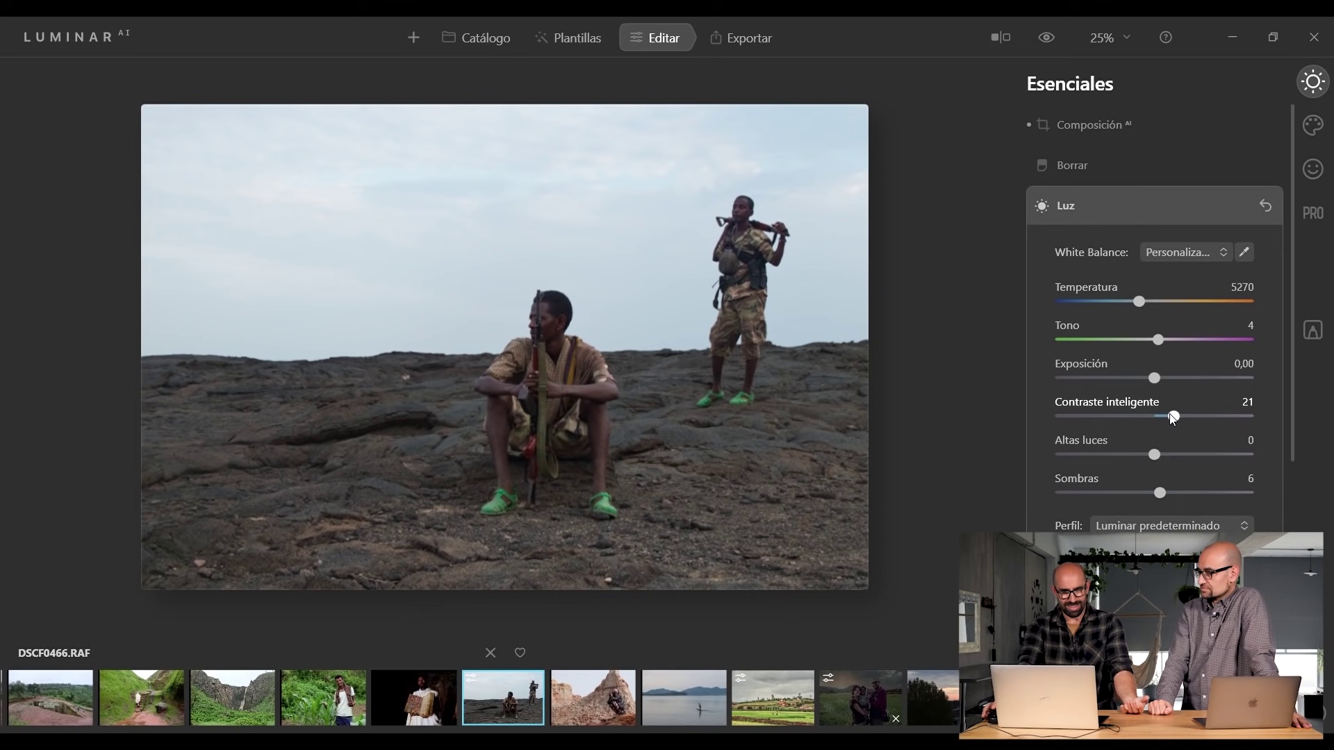
{"action": "left_click", "coordinate": [1147, 300]}
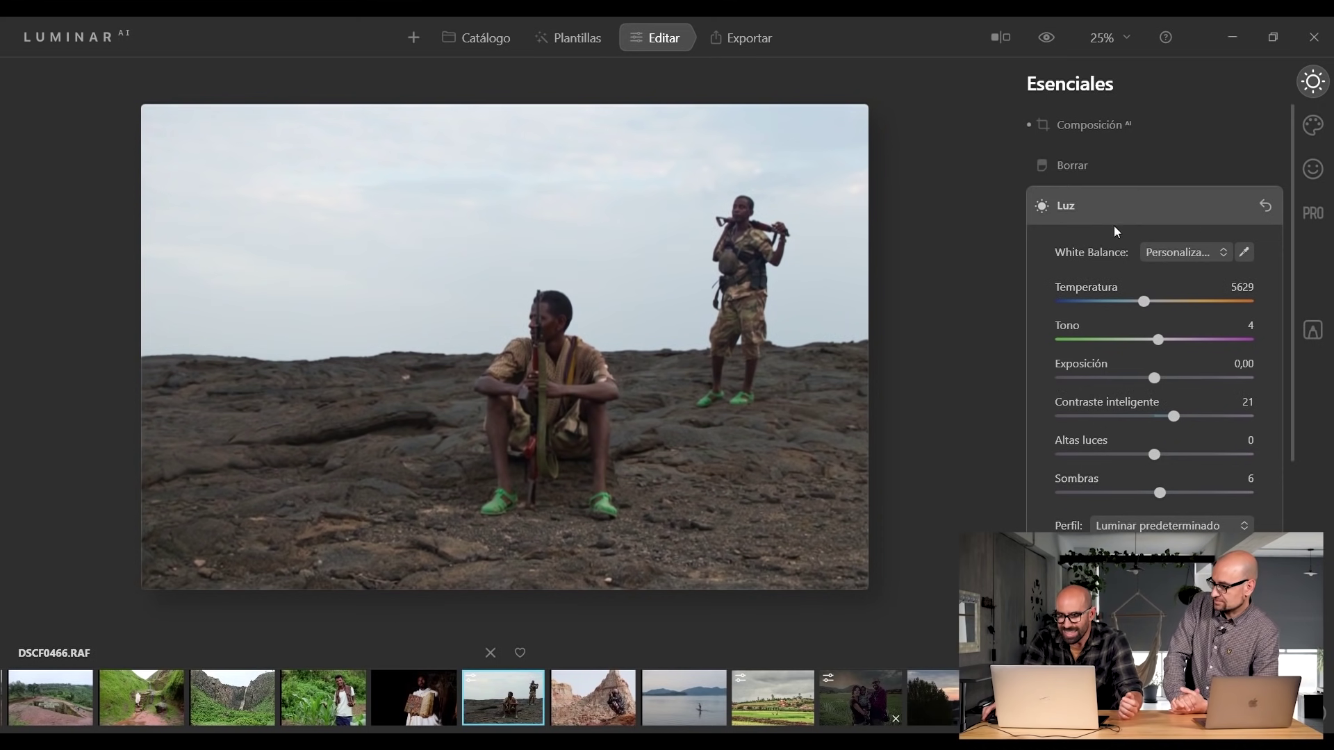
Set Hora Dorada to 27 under Paisaje for the photo of the two armed men.
{"action": "left_click", "coordinate": [1057, 206]}
{"action": "left_click", "coordinate": [1071, 491]}
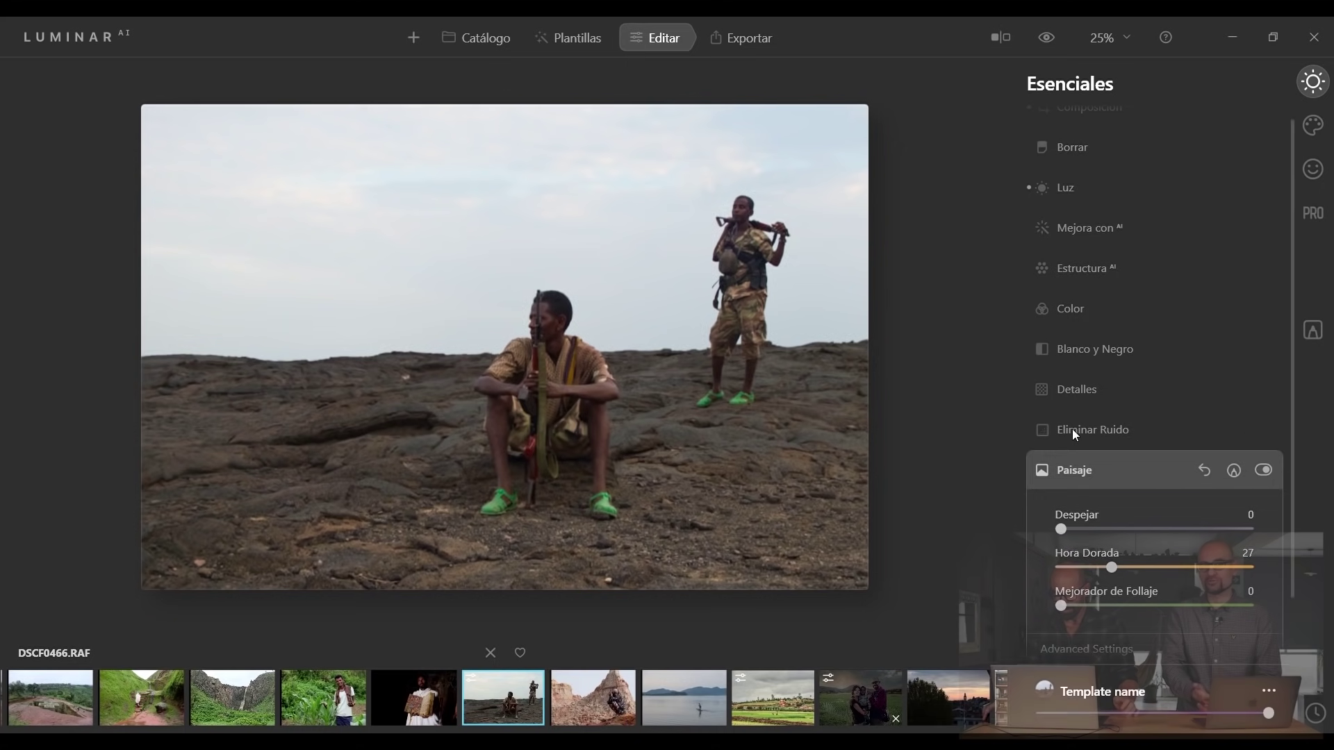
{"action": "left_click", "coordinate": [1065, 188]}
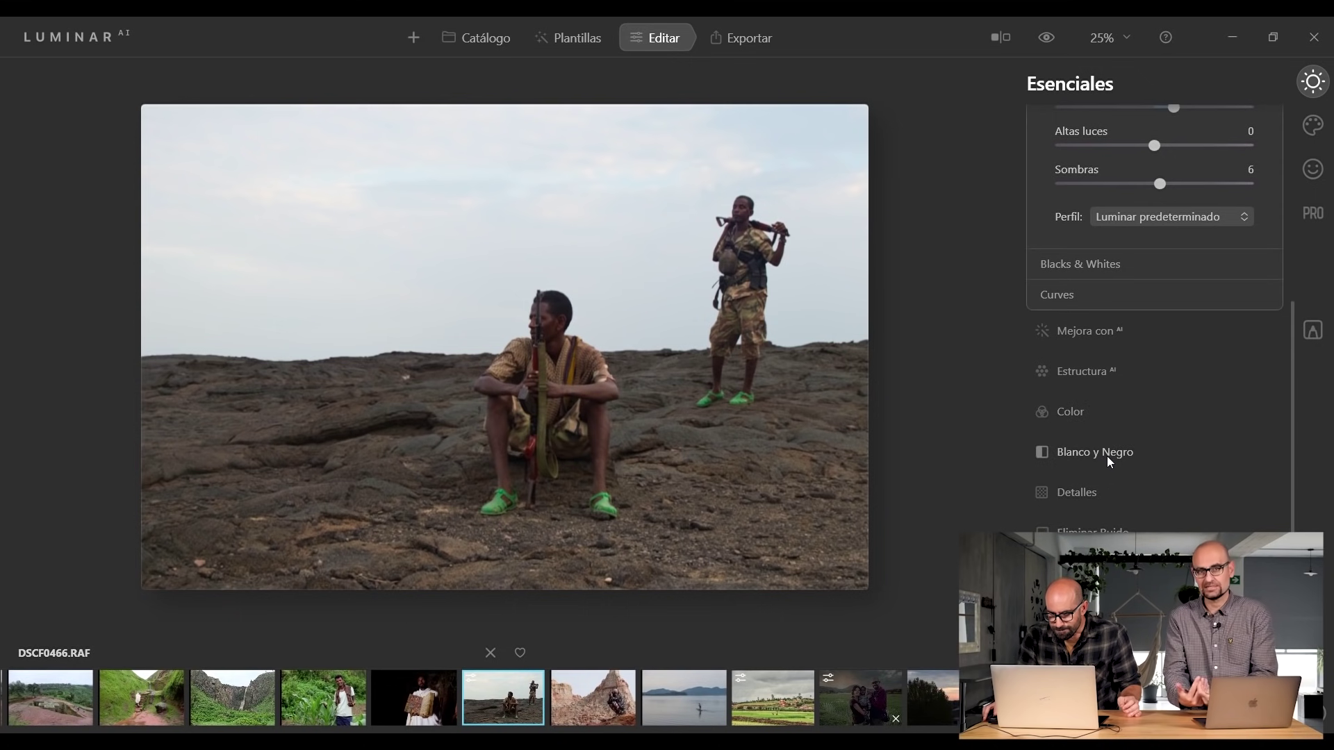
Set Estructura AI to Cantidad 19 and Potenciador 15.
{"action": "left_click", "coordinate": [1086, 374]}
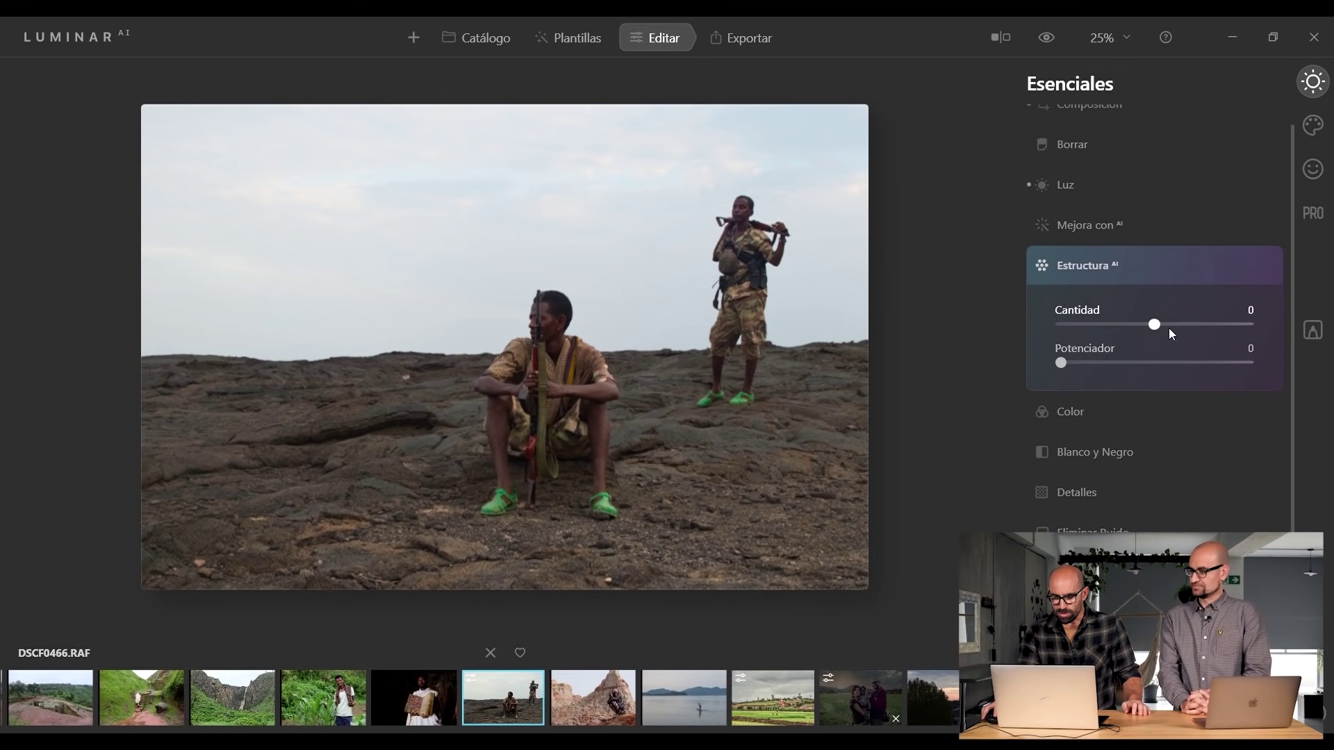
{"action": "left_click_drag", "start_coordinate": [1174, 323], "coordinate": [1175, 330]}
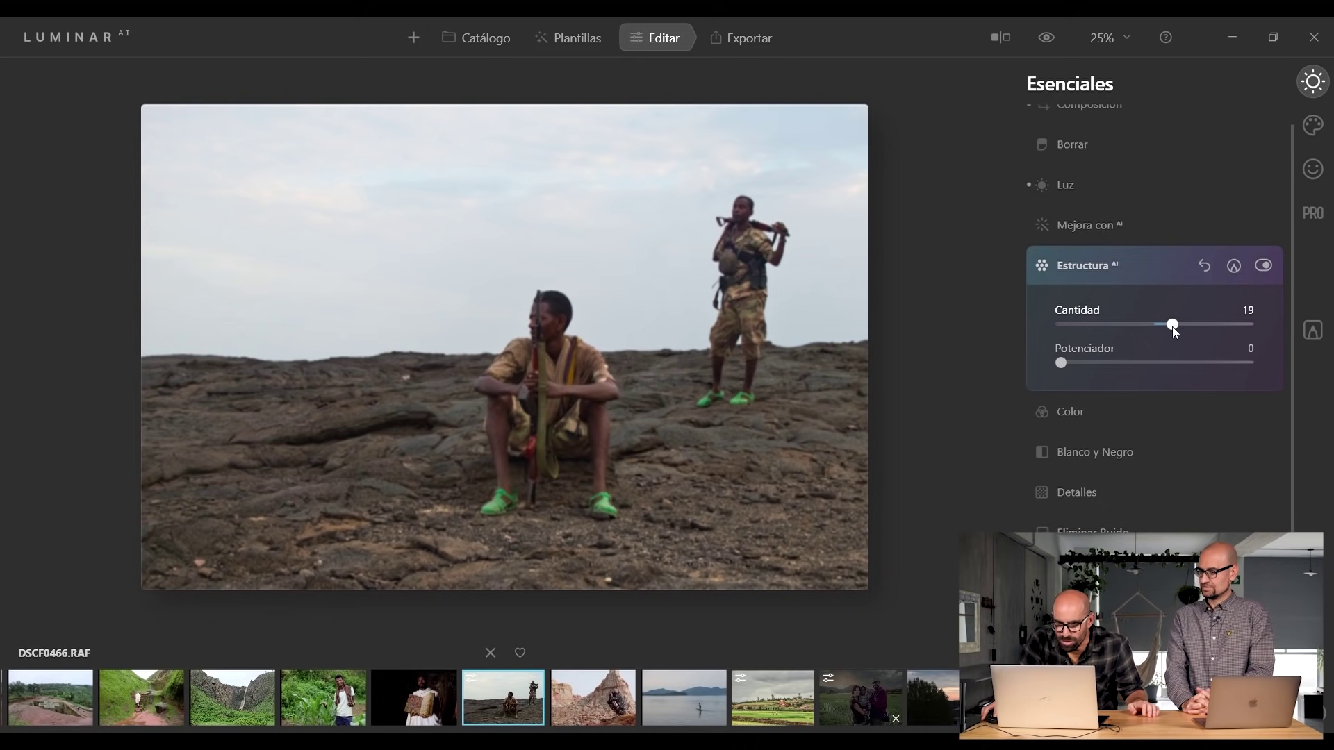
{"action": "left_click_drag", "start_coordinate": [1060, 363], "coordinate": [1093, 364]}
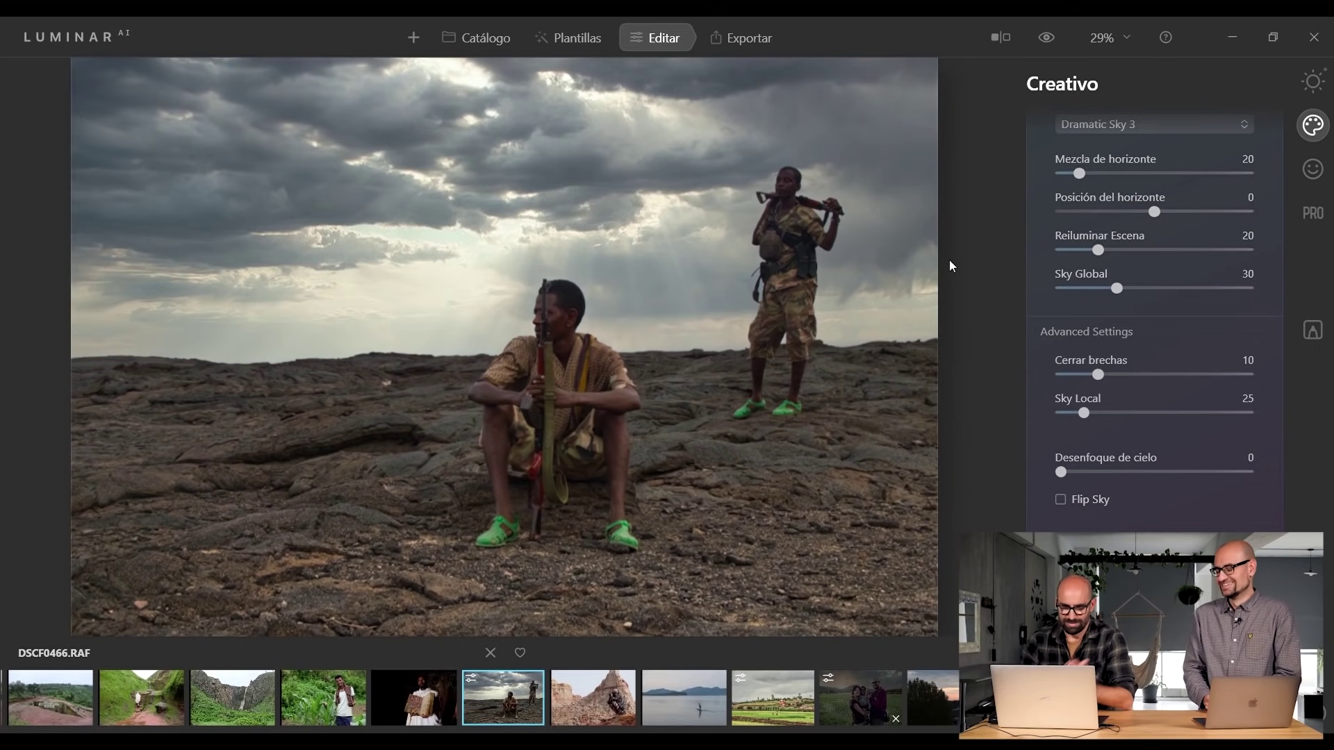
Set Reiluminar Escena to 39 and Sky Global to 9 for the Dramatic Sky 3 replacement.
{"action": "left_click_drag", "start_coordinate": [1096, 250], "coordinate": [1075, 285]}
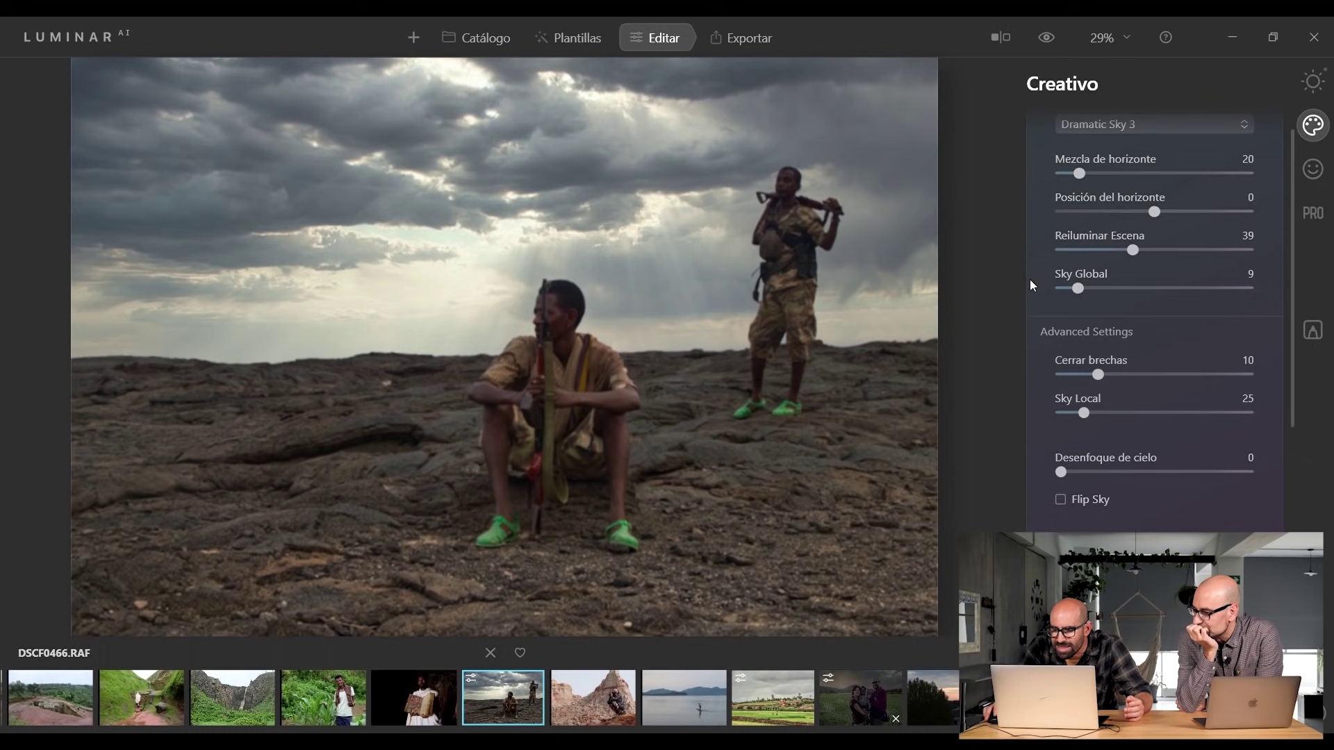
{"action": "key", "text": "ctrl+minus"}
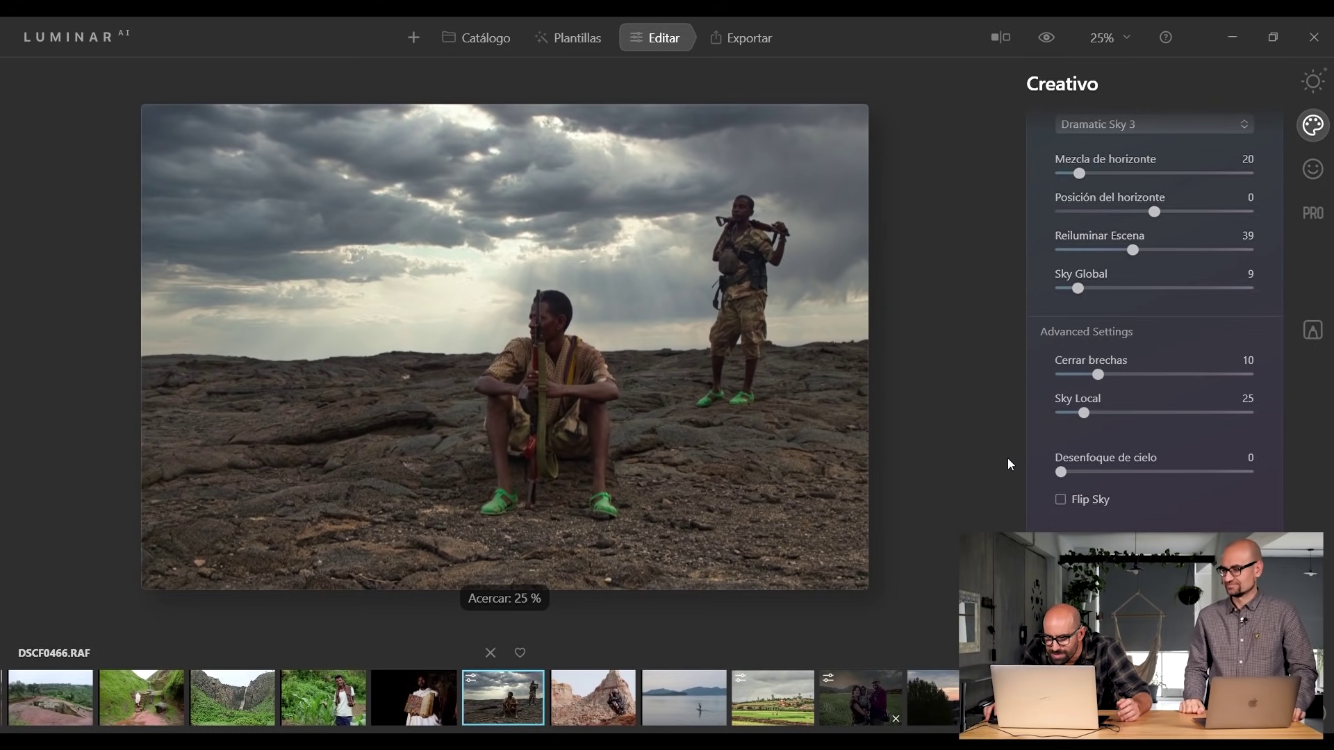
{"action": "key", "text": "ctrl+plus"}
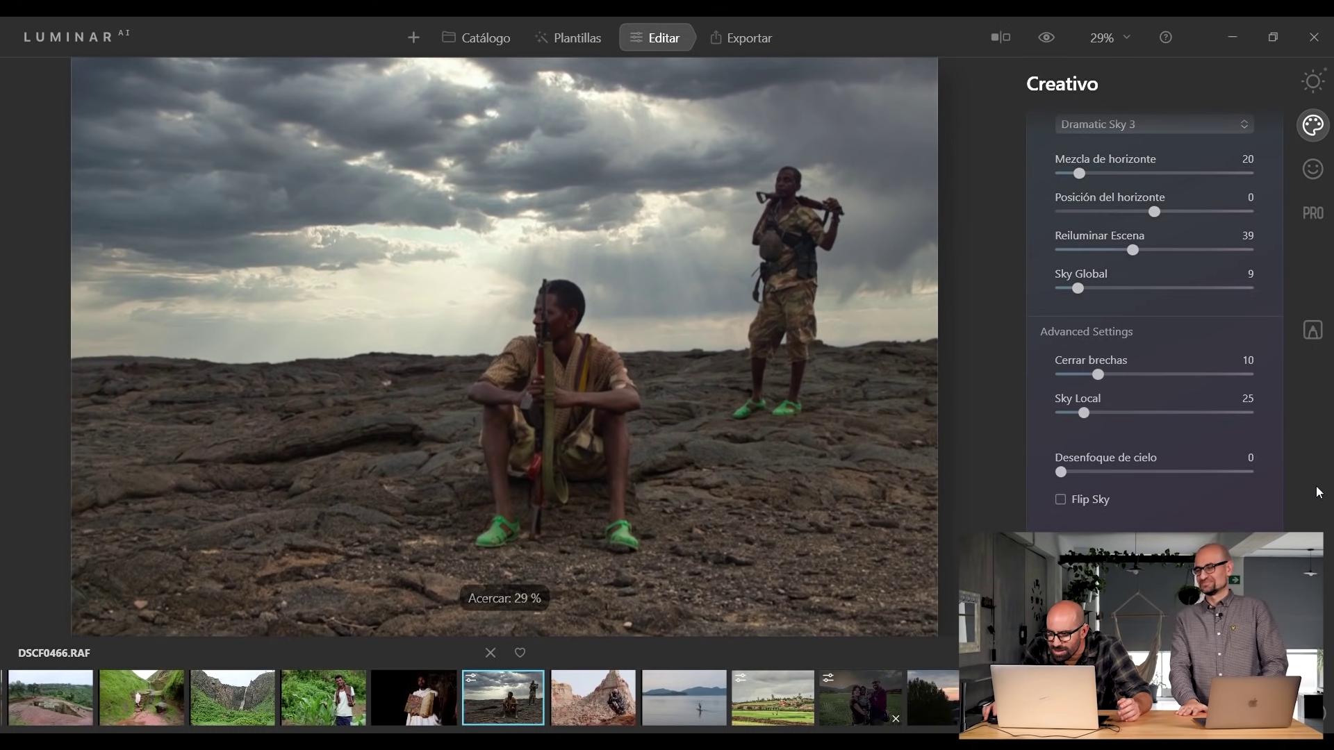
Apply the Matte effect with Cantidad 30 and Intensidad -1.
{"action": "scroll", "coordinate": [1033, 514], "scroll_direction": "down", "scroll_amount": 5}
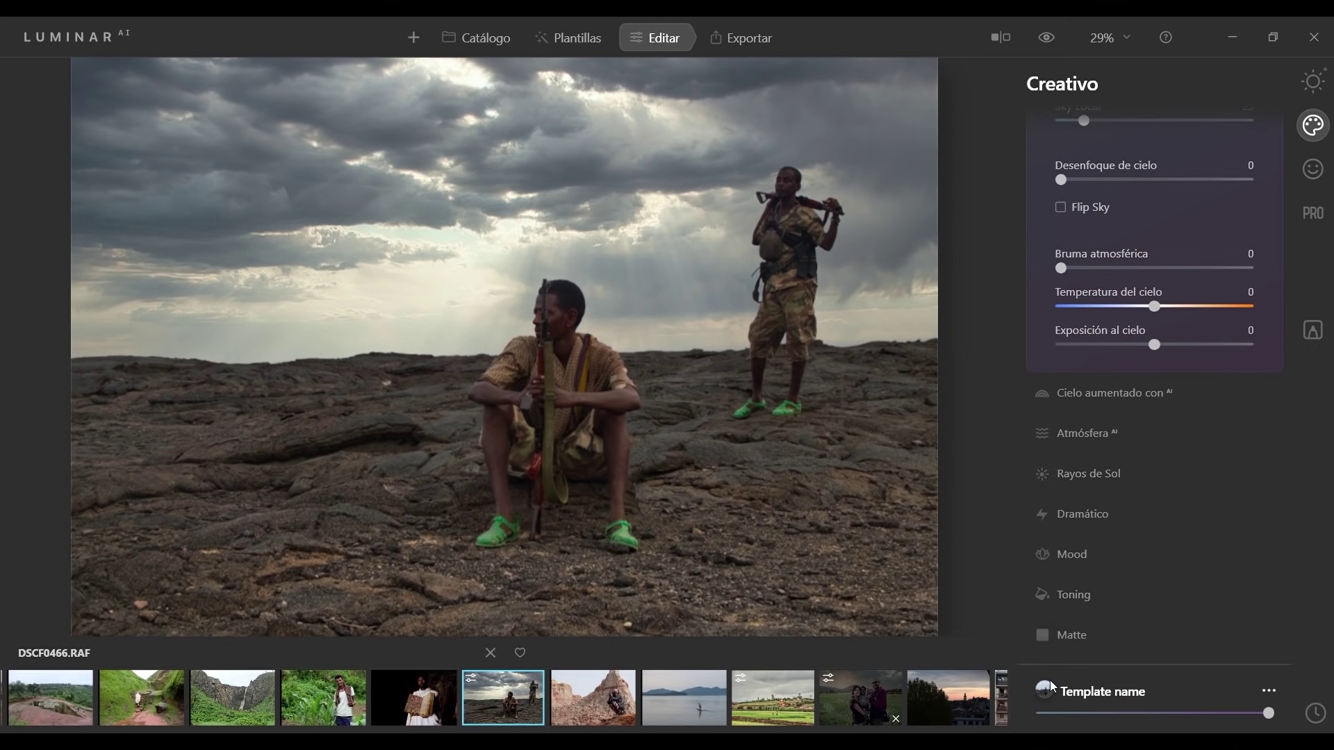
{"action": "left_click", "coordinate": [1064, 634]}
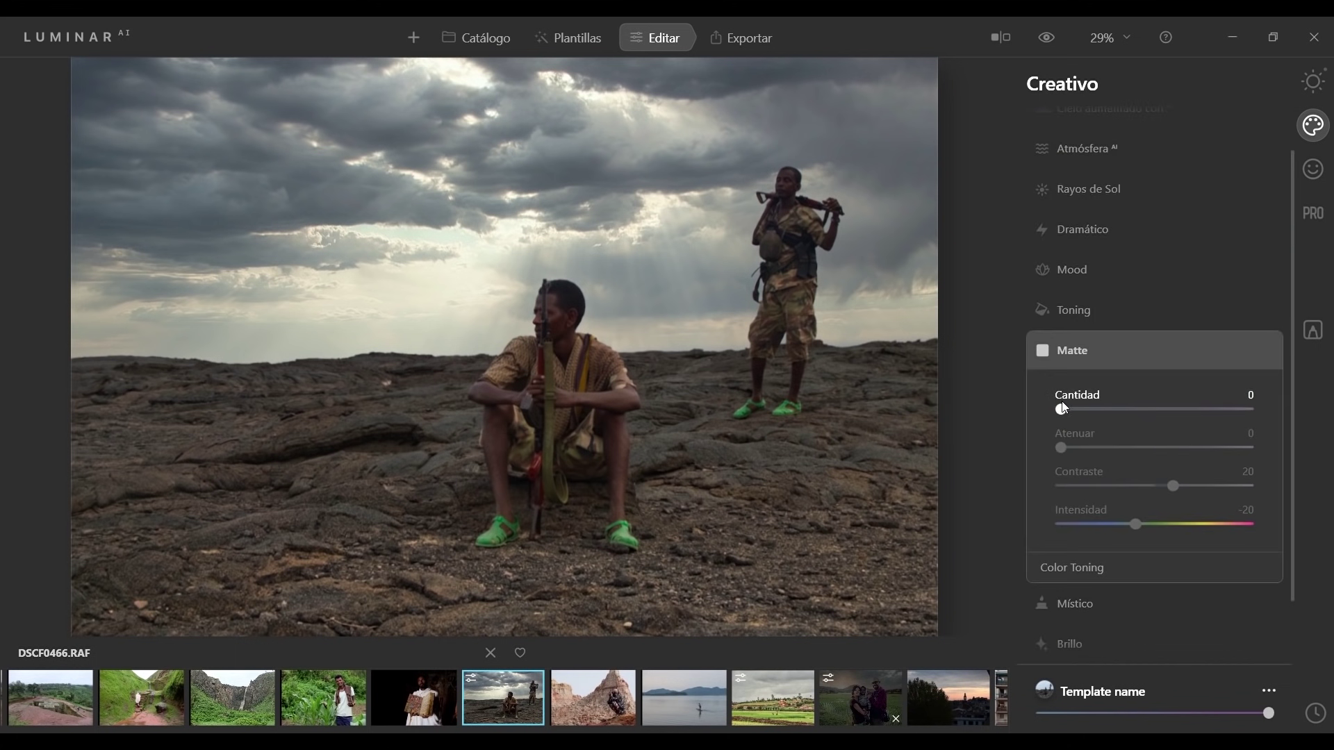
{"action": "left_click_drag", "start_coordinate": [1110, 411], "coordinate": [1118, 411]}
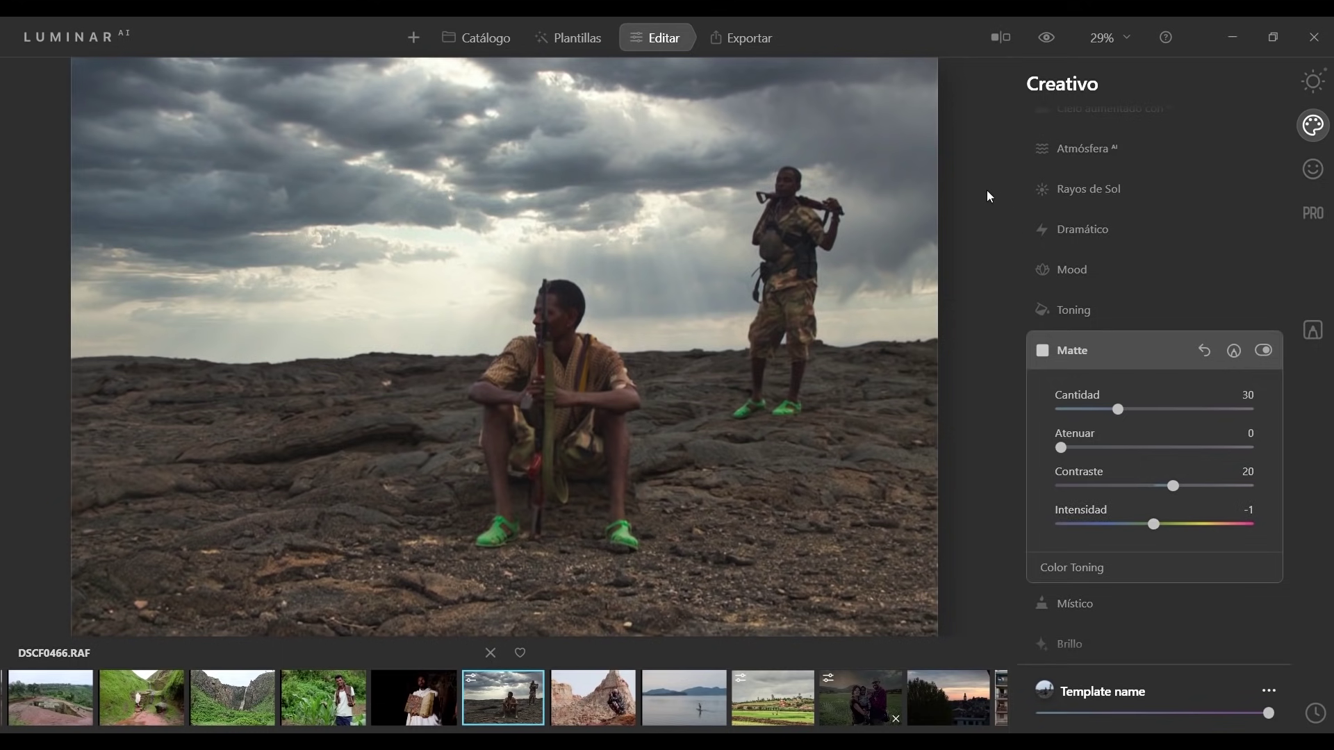
{"action": "scroll", "coordinate": [986, 190], "scroll_direction": "up", "scroll_amount": 3}
{"action": "scroll", "coordinate": [841, 307], "scroll_direction": "down", "scroll_amount": 4}
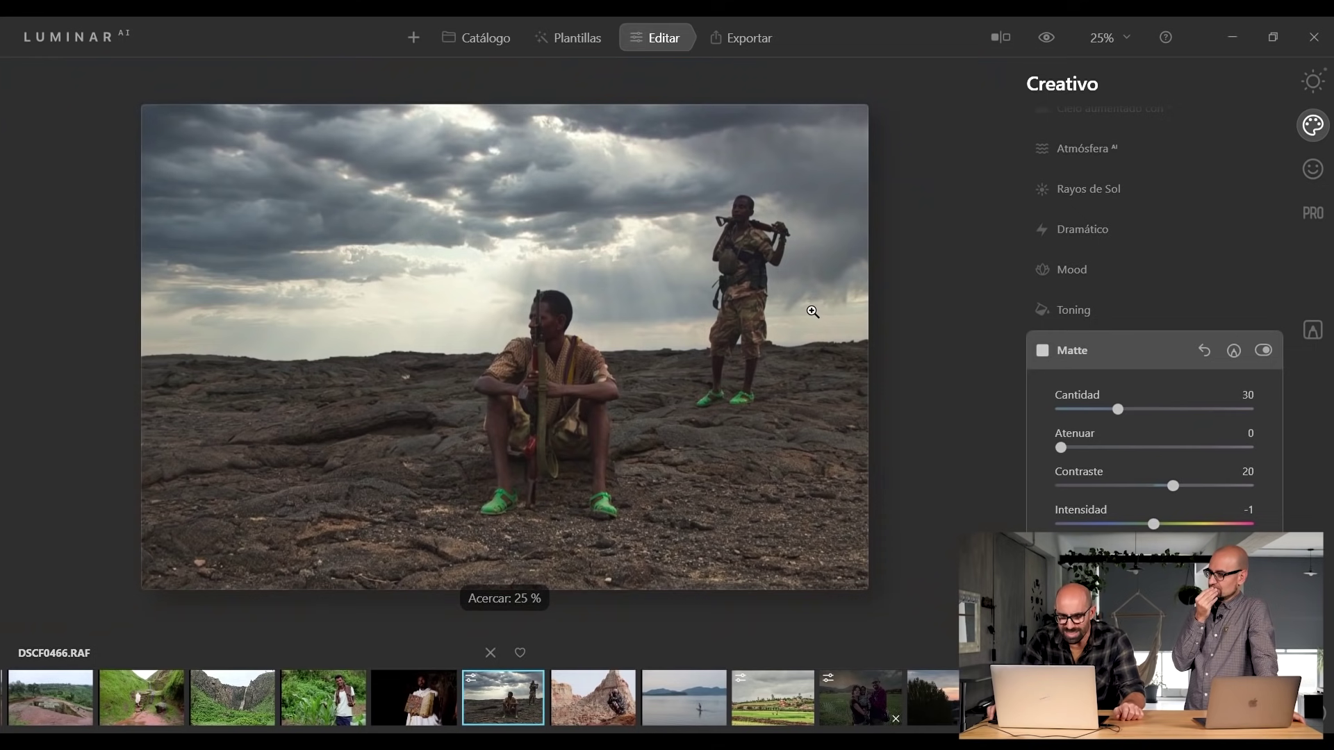
{"action": "scroll", "coordinate": [841, 308], "scroll_direction": "up", "scroll_amount": 1}
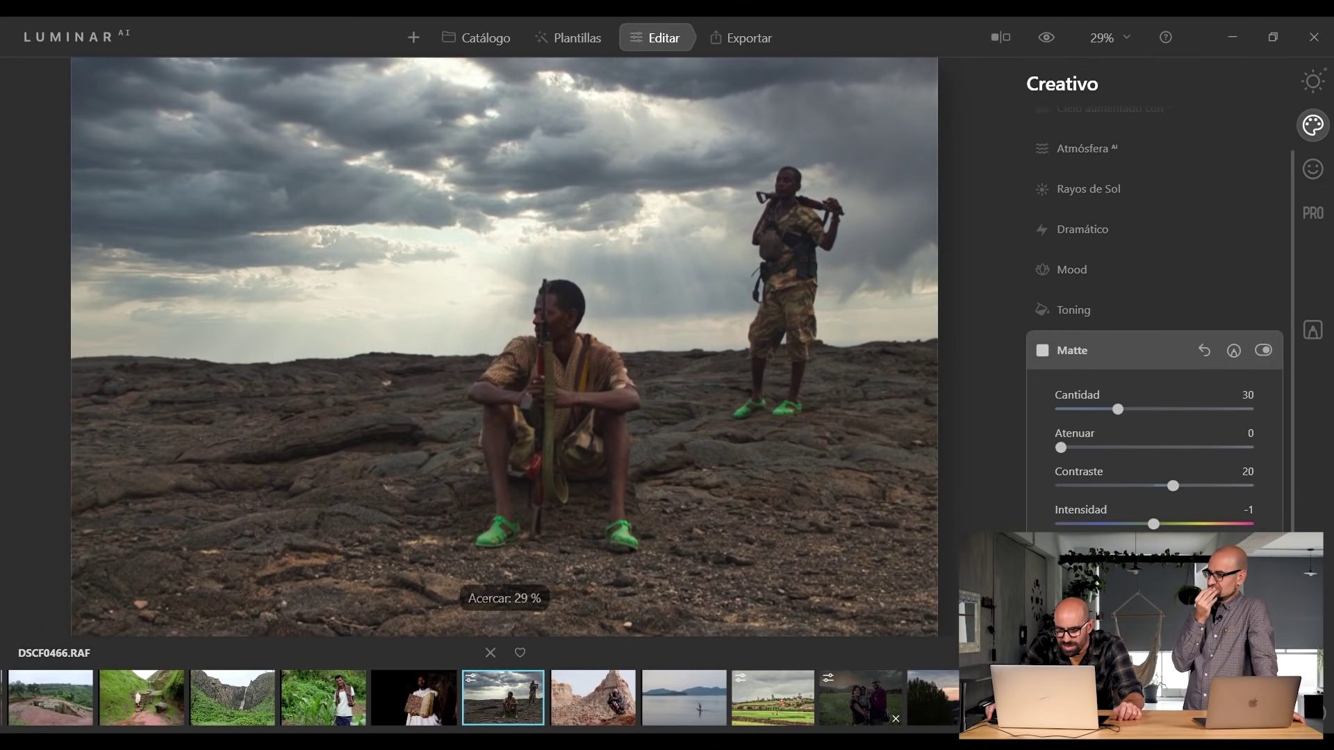
{"action": "left_click", "coordinate": [1070, 350]}
Darken the photo's edges with a Viñeteo Cantidad of -46.
{"action": "left_click", "coordinate": [1071, 432]}
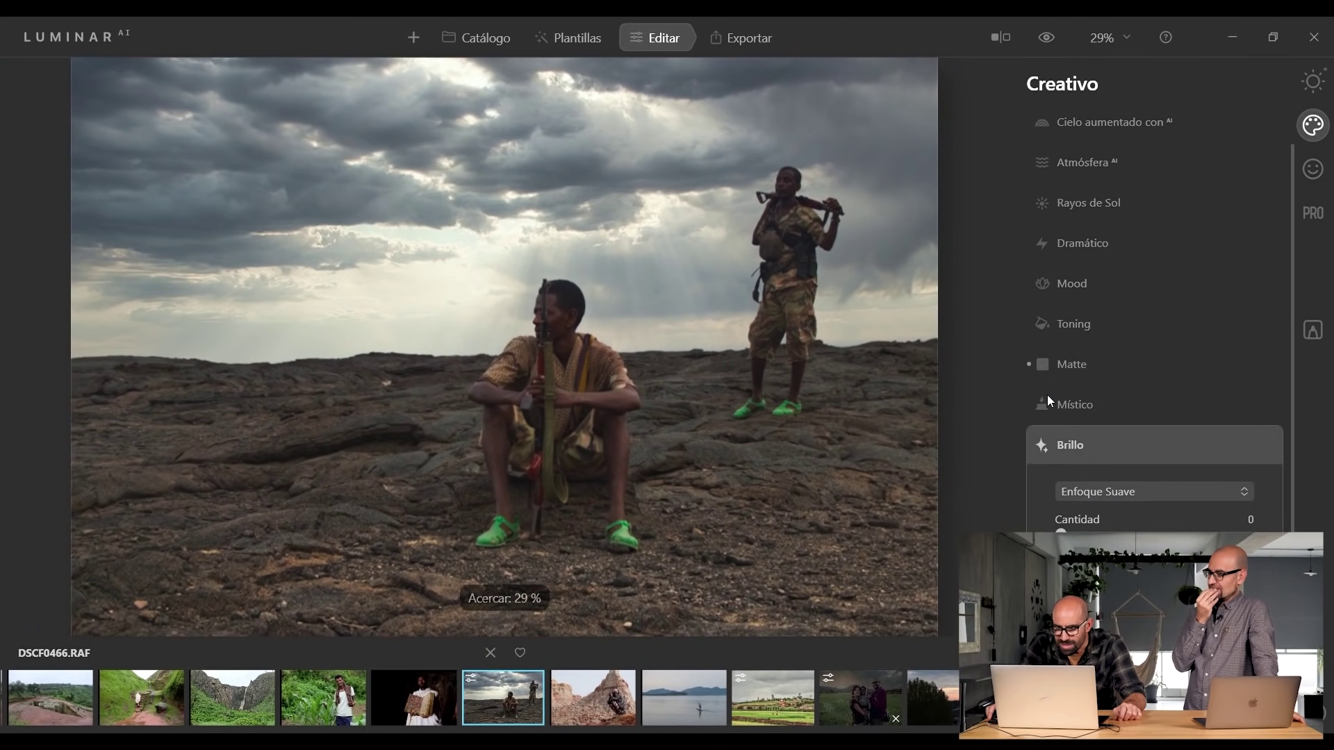
{"action": "left_click", "coordinate": [1312, 81]}
{"action": "scroll", "coordinate": [989, 514], "scroll_direction": "down", "scroll_amount": 1}
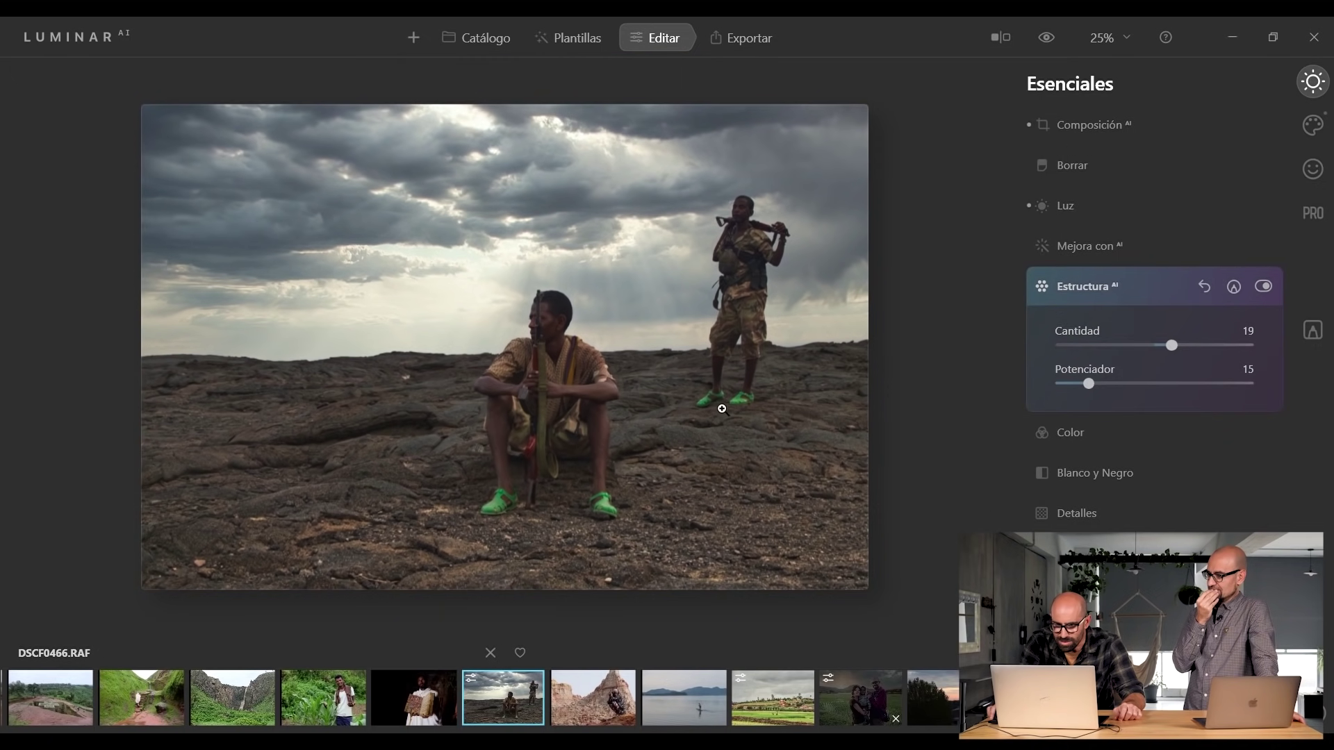
{"action": "scroll", "coordinate": [737, 430], "scroll_direction": "up", "scroll_amount": 1}
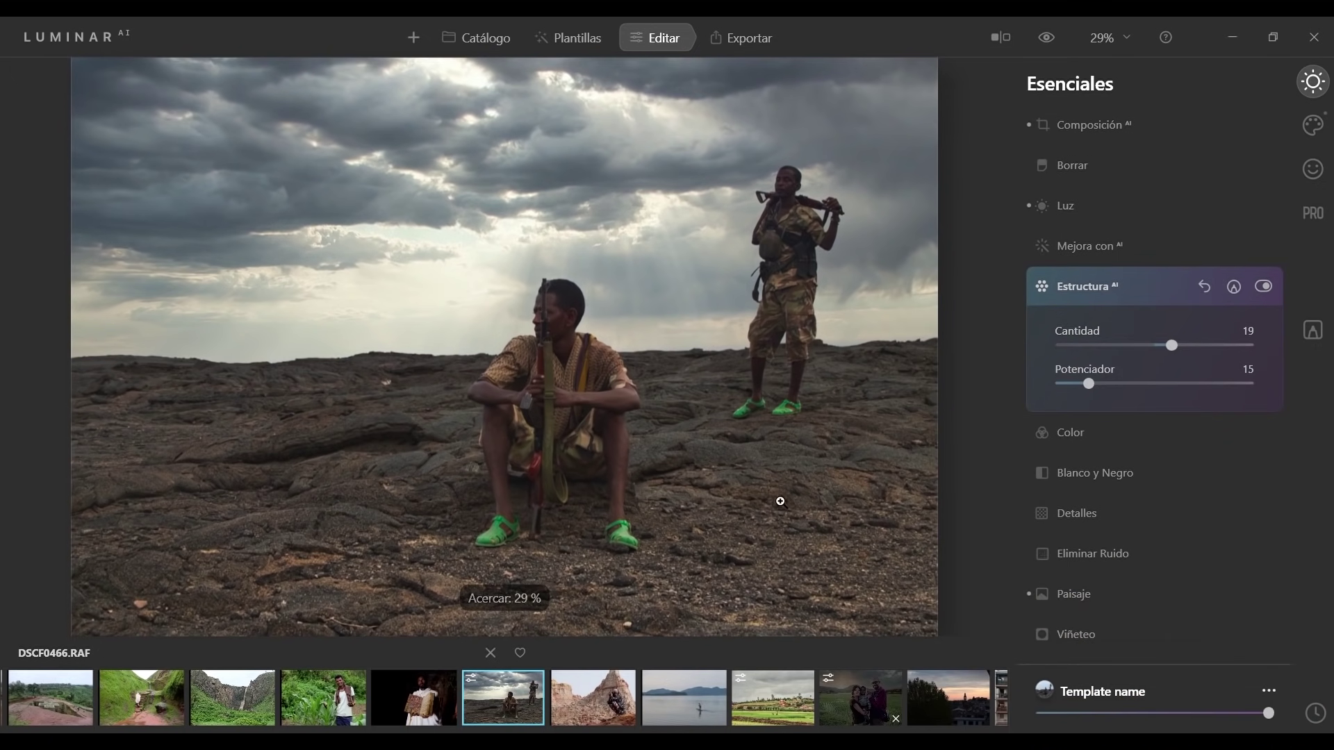
{"action": "left_click", "coordinate": [1083, 634]}
{"action": "scroll", "coordinate": [1257, 407], "scroll_direction": "down", "scroll_amount": 1}
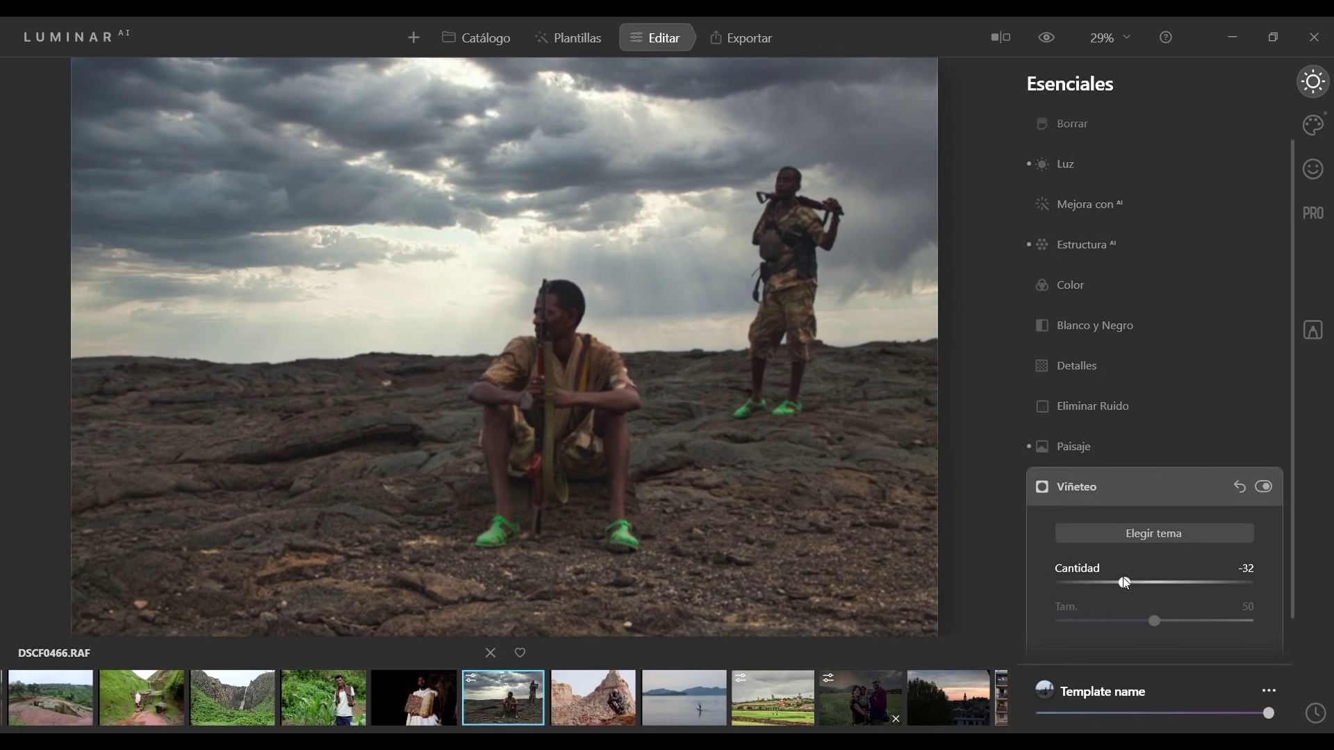
{"action": "left_click_drag", "start_coordinate": [1120, 582], "coordinate": [1113, 582]}
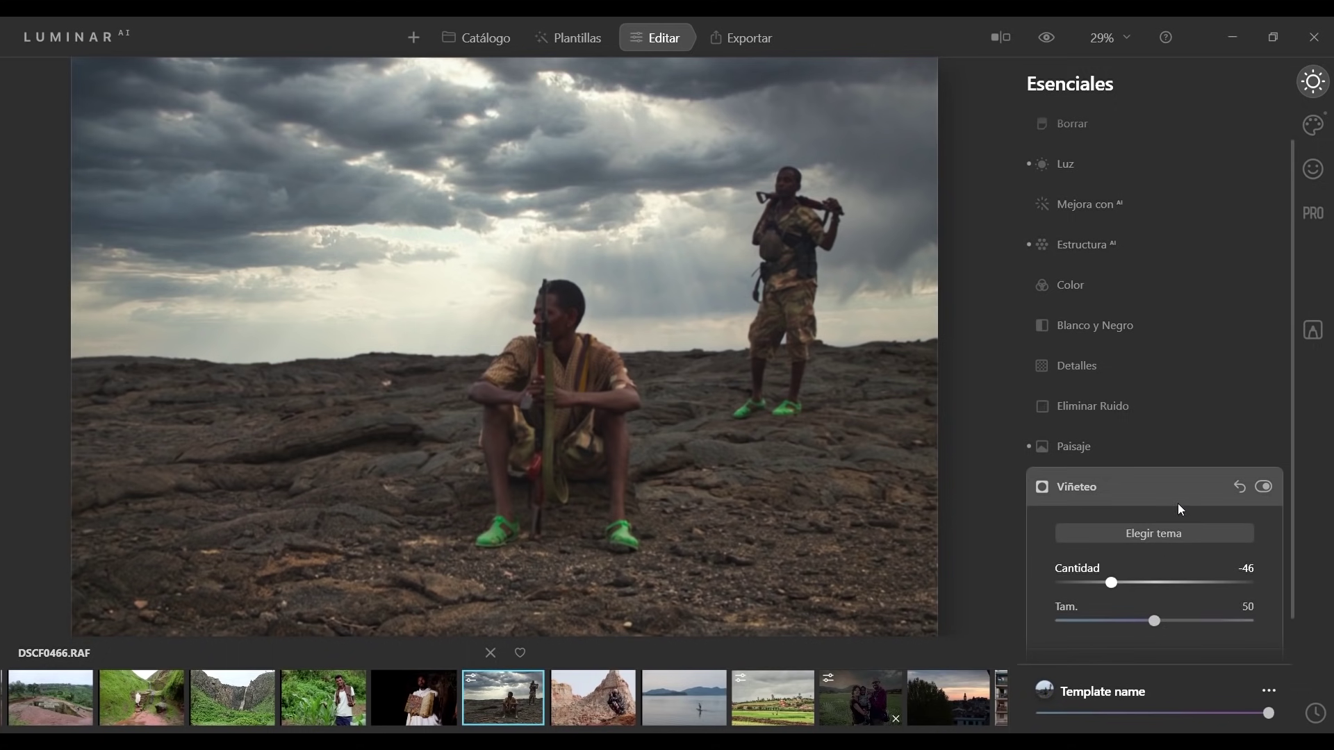
Increase the vignette's Luz interna in its advanced settings.
{"action": "scroll", "coordinate": [1190, 419], "scroll_direction": "down", "scroll_amount": 1}
{"action": "left_click", "coordinate": [1074, 621]}
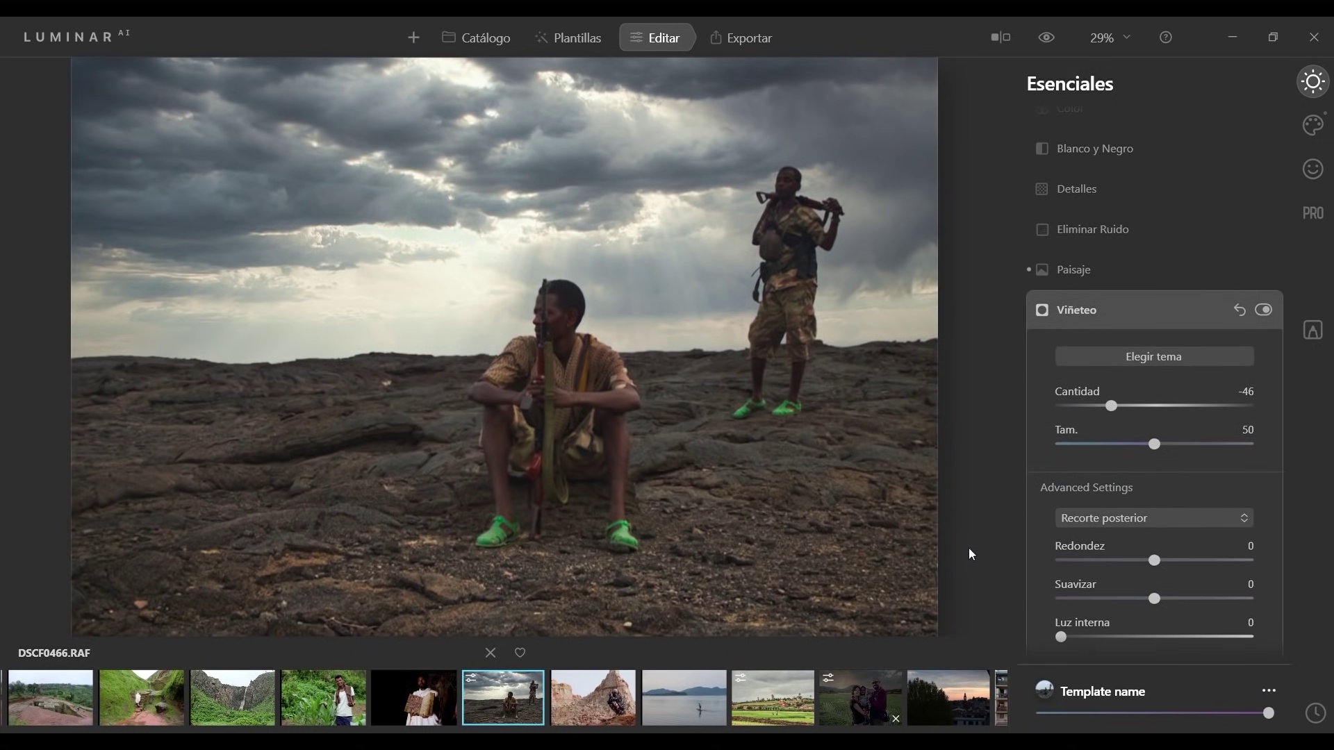
{"action": "left_click_drag", "start_coordinate": [1064, 637], "coordinate": [1090, 648]}
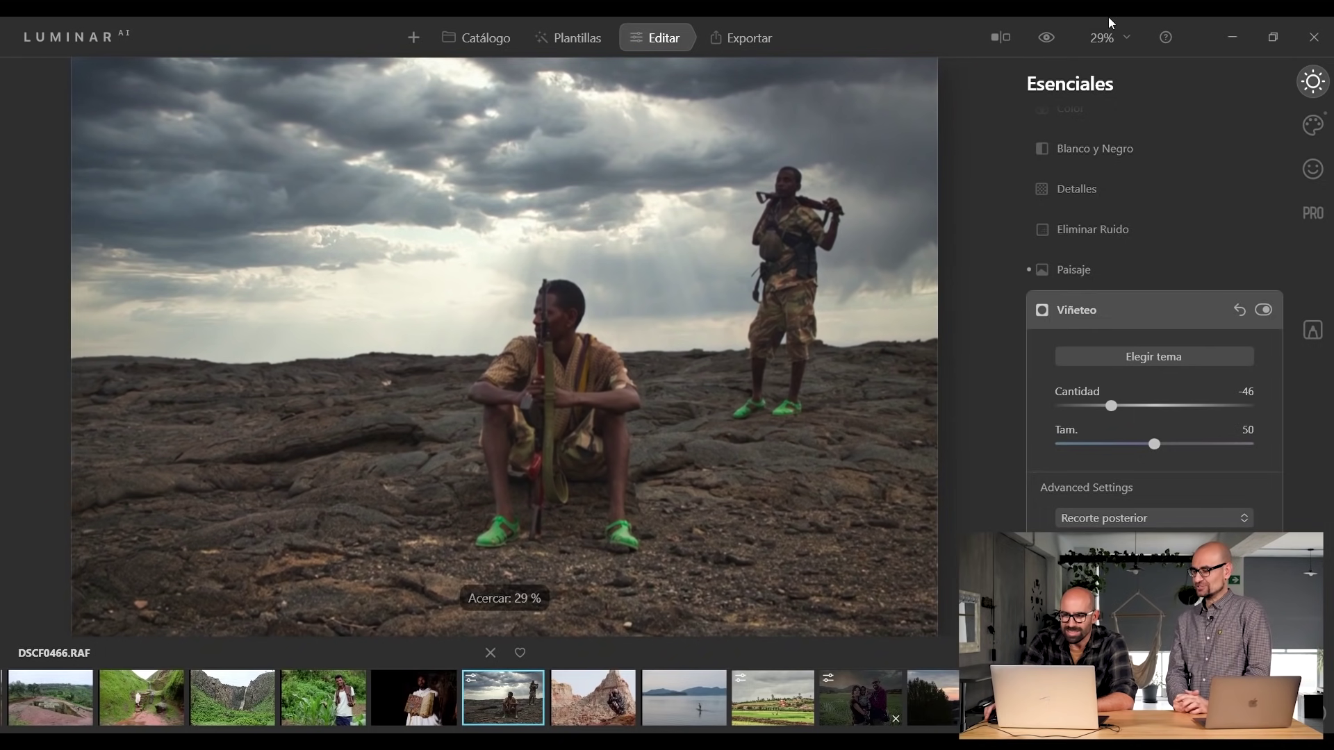
Compare the photo of the two armed men before and after editing with the split view.
{"action": "left_click", "coordinate": [1001, 37]}
{"action": "left_click_drag", "start_coordinate": [511, 398], "coordinate": [6, 348]}
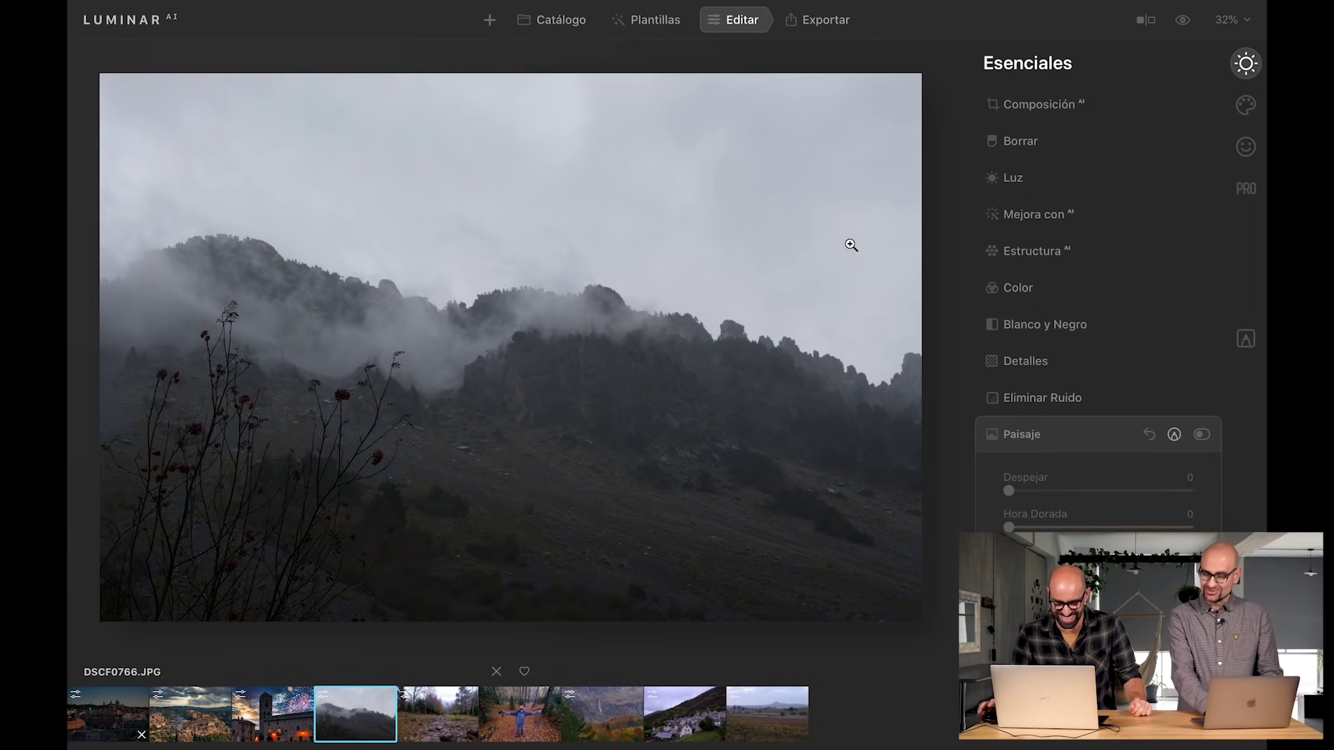
Enhance the foggy mountain photo with Mejora con AI, setting AI Accent and Mejorador de Cielos both to 100.
{"action": "left_click", "coordinate": [1031, 215]}
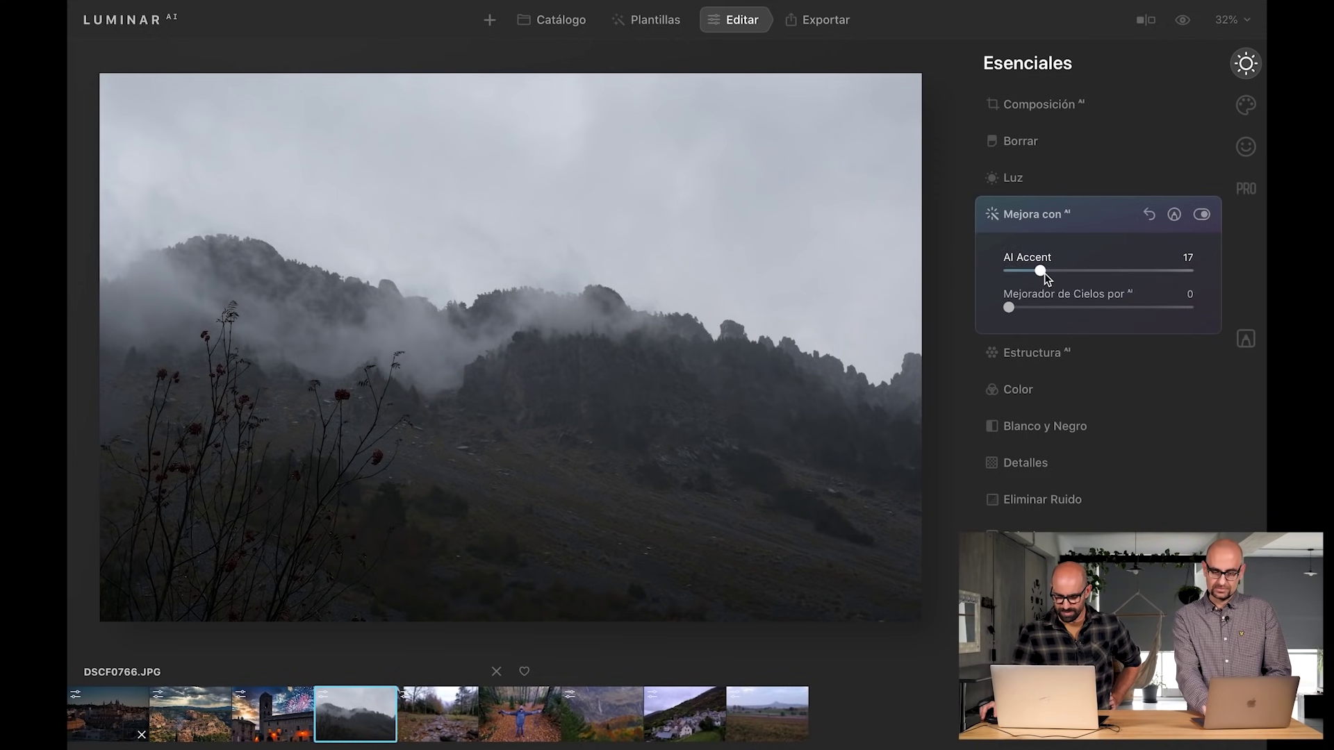
{"action": "left_click_drag", "start_coordinate": [1156, 288], "coordinate": [1209, 291]}
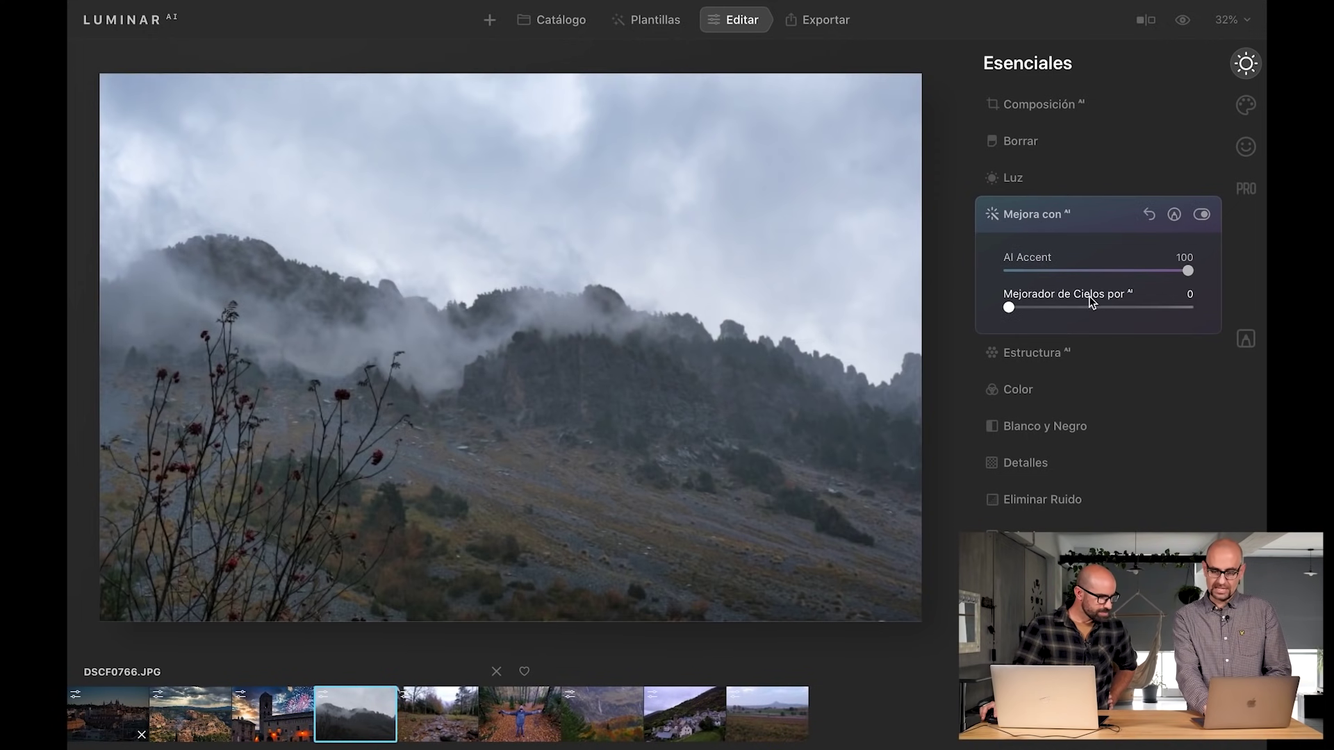
{"action": "left_click_drag", "start_coordinate": [1112, 317], "coordinate": [1207, 318]}
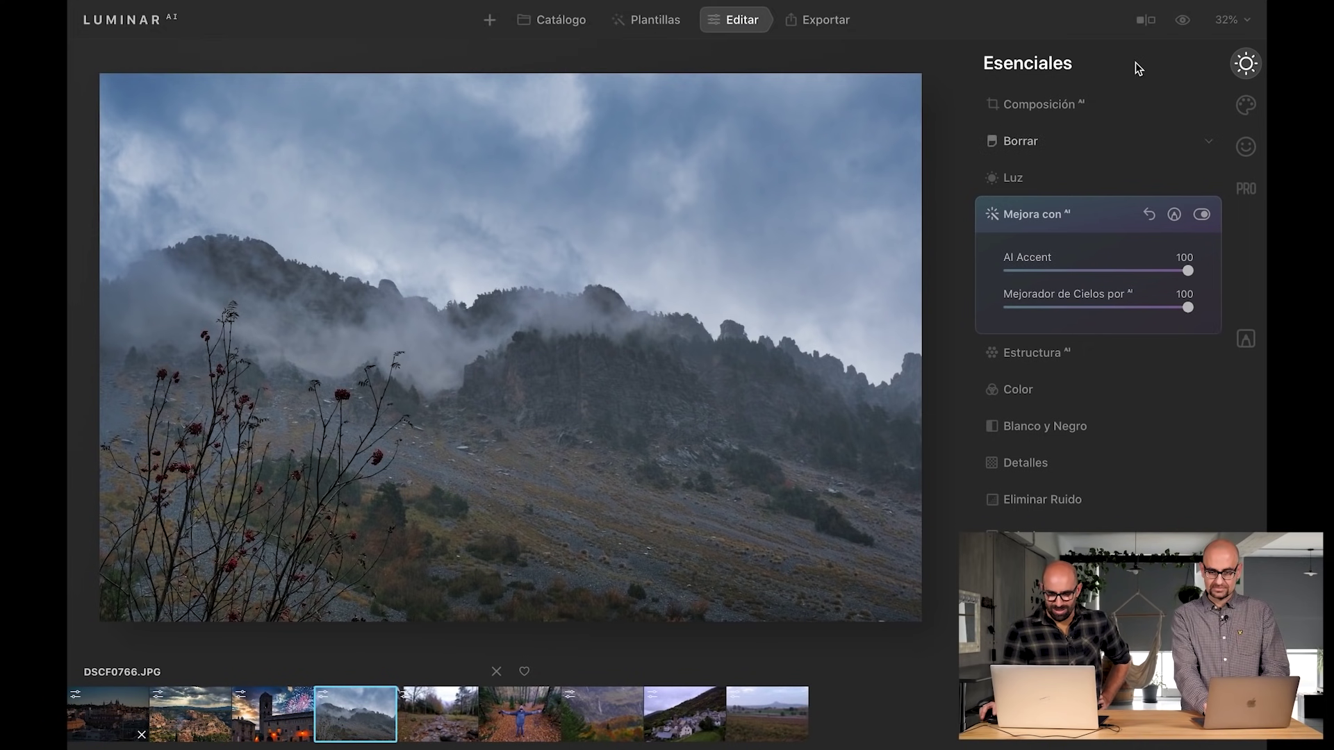
Compare the mountain photo before and after the AI enhancement with the split view.
{"action": "left_click", "coordinate": [1146, 22]}
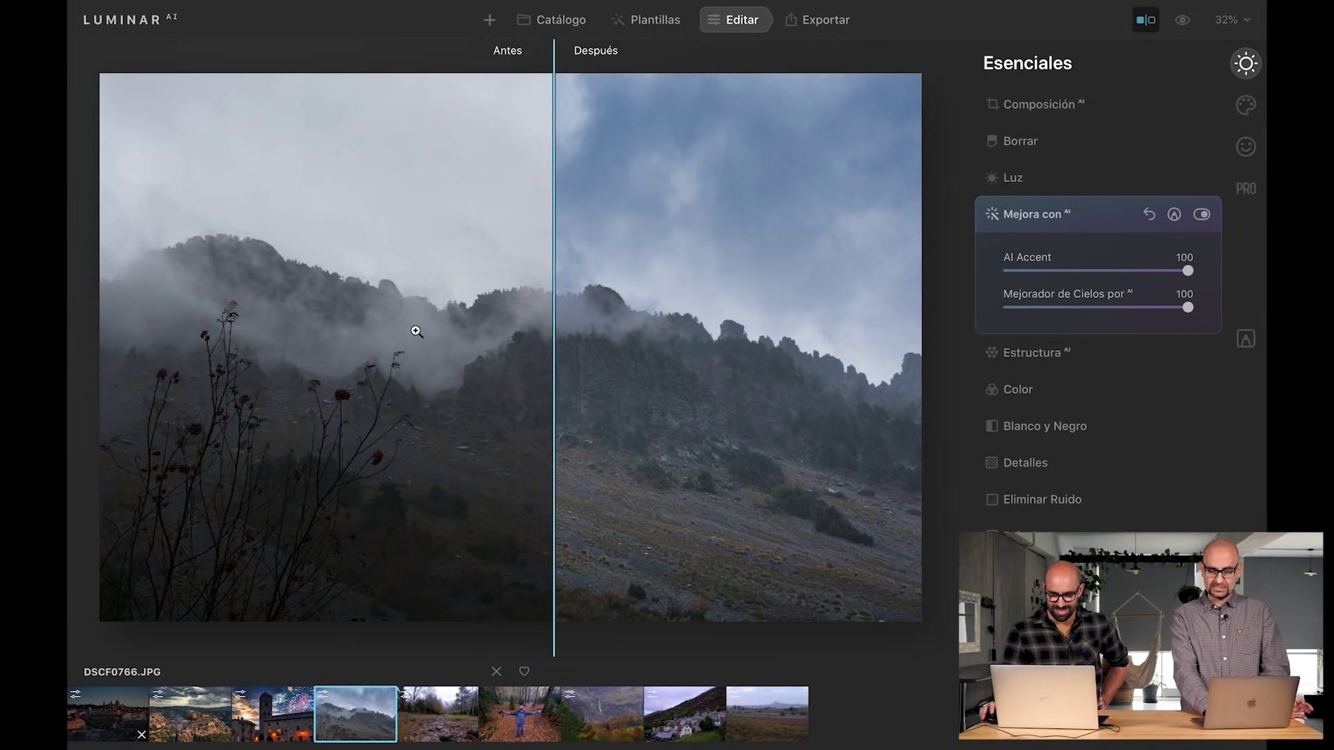
{"action": "left_click_drag", "start_coordinate": [141, 324], "coordinate": [65, 357]}
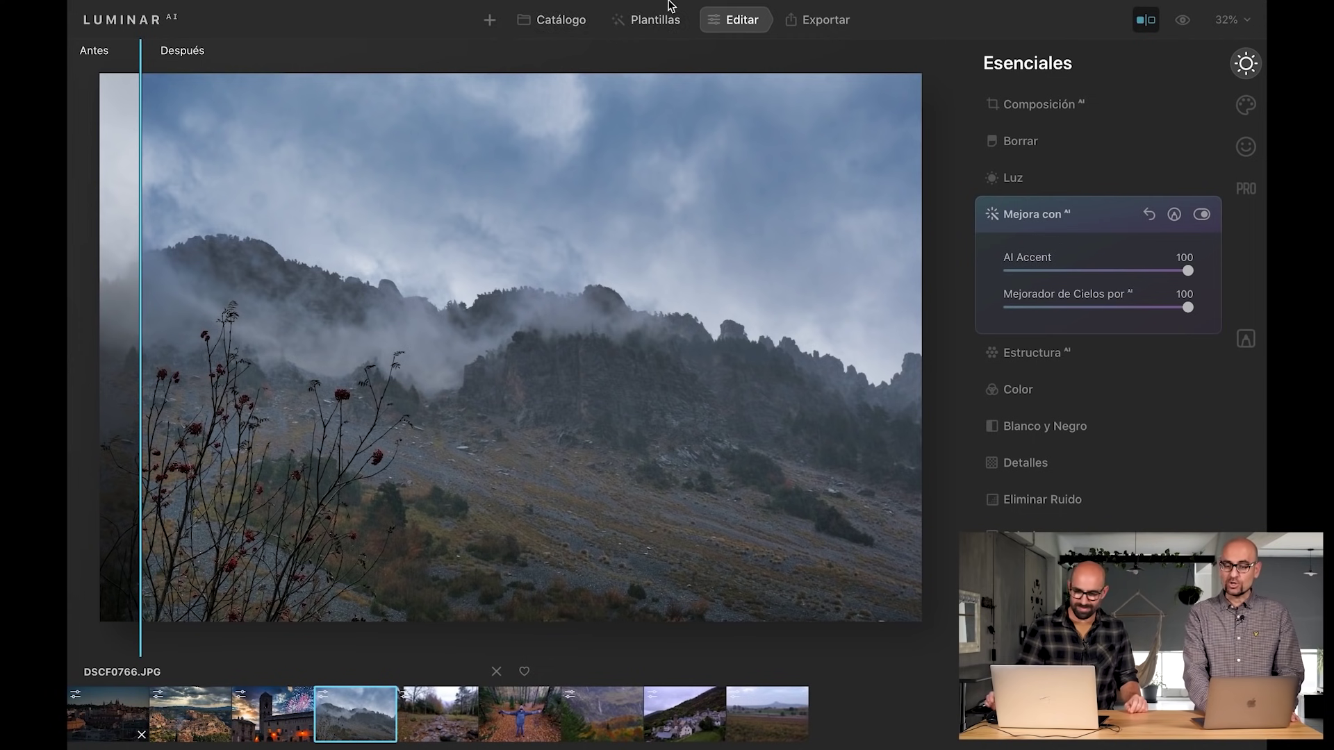
{"action": "left_click", "coordinate": [1145, 21]}
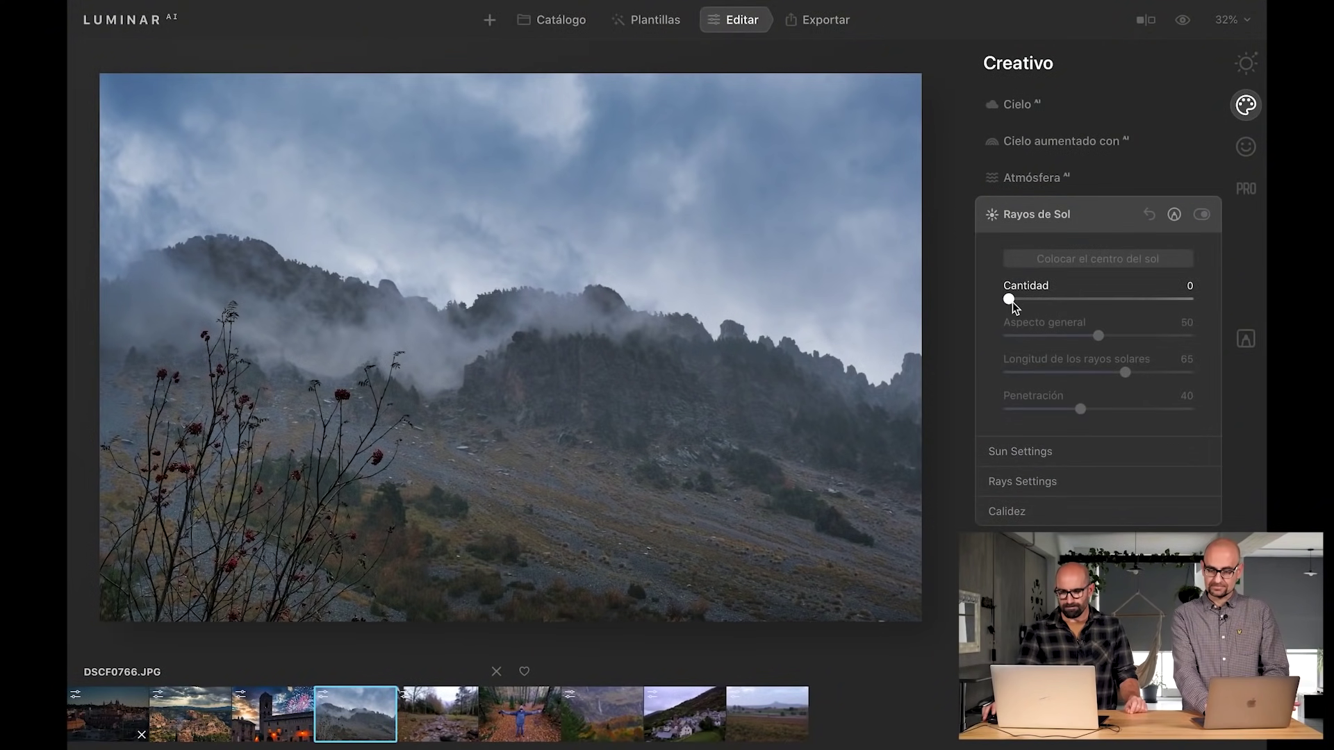
Add Rayos de Sol to the mountain sky with Cantidad 6, Longitud 21 and Penetración 22, and show the before/after comparison.
{"action": "mouse_move", "coordinate": [1008, 300]}
{"action": "left_mouse_down"}
{"action": "mouse_move", "coordinate": [1044, 300]}
{"action": "mouse_move", "coordinate": [1024, 303]}
{"action": "left_mouse_up"}
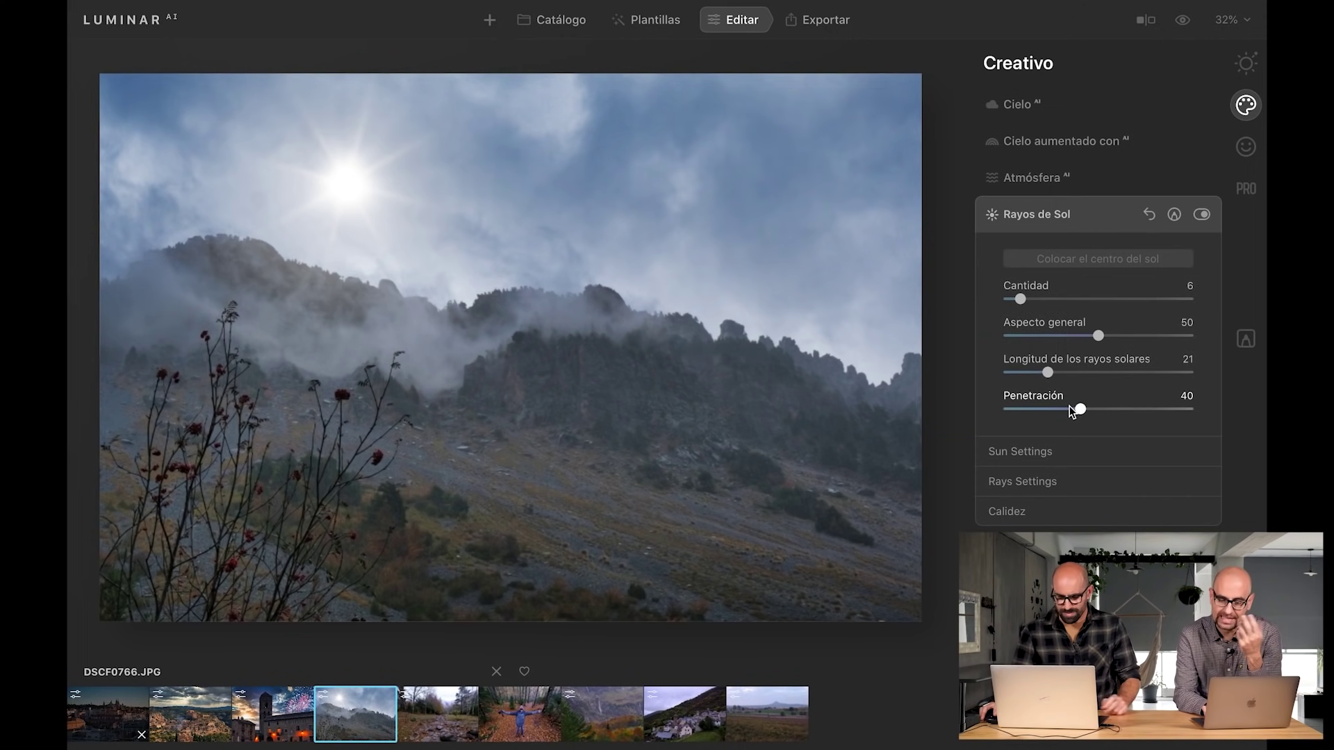
{"action": "mouse_move", "coordinate": [1072, 410]}
{"action": "left_mouse_down"}
{"action": "mouse_move", "coordinate": [1038, 408]}
{"action": "mouse_move", "coordinate": [1049, 409]}
{"action": "left_mouse_up"}
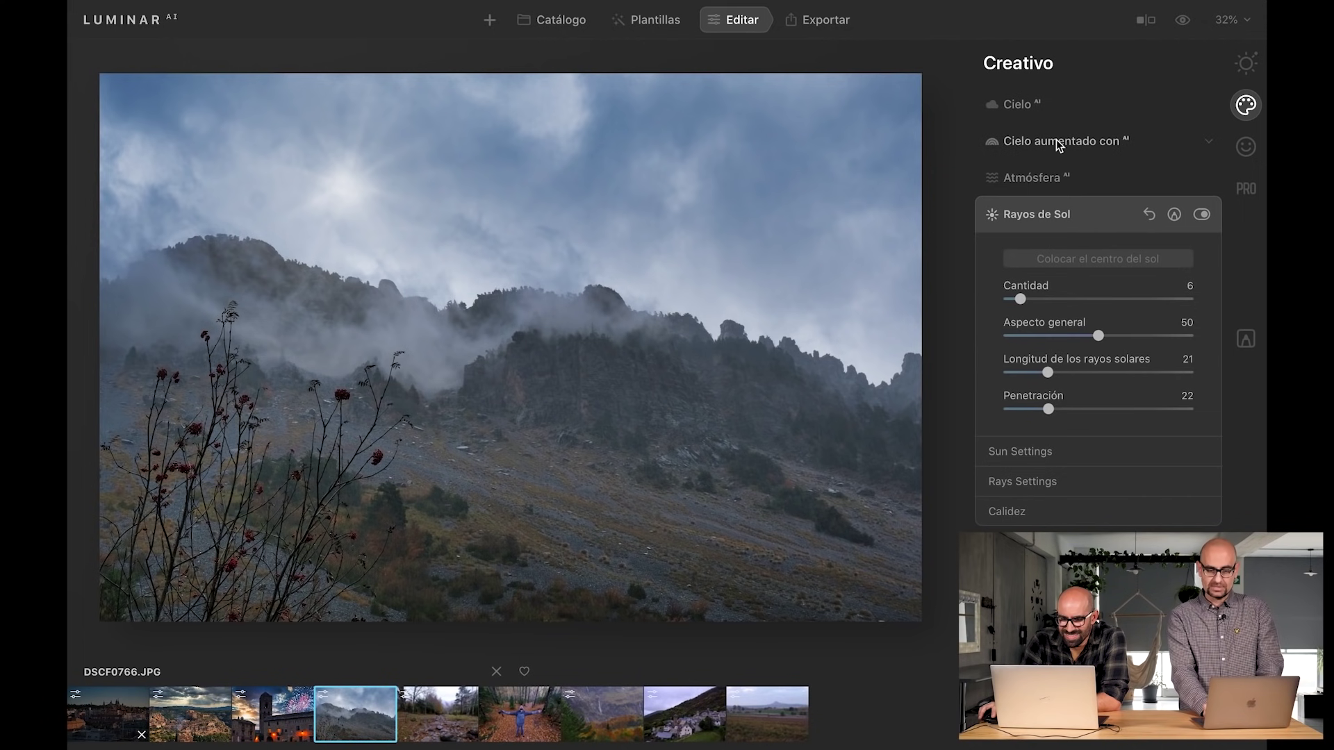
{"action": "left_click", "coordinate": [1145, 19]}
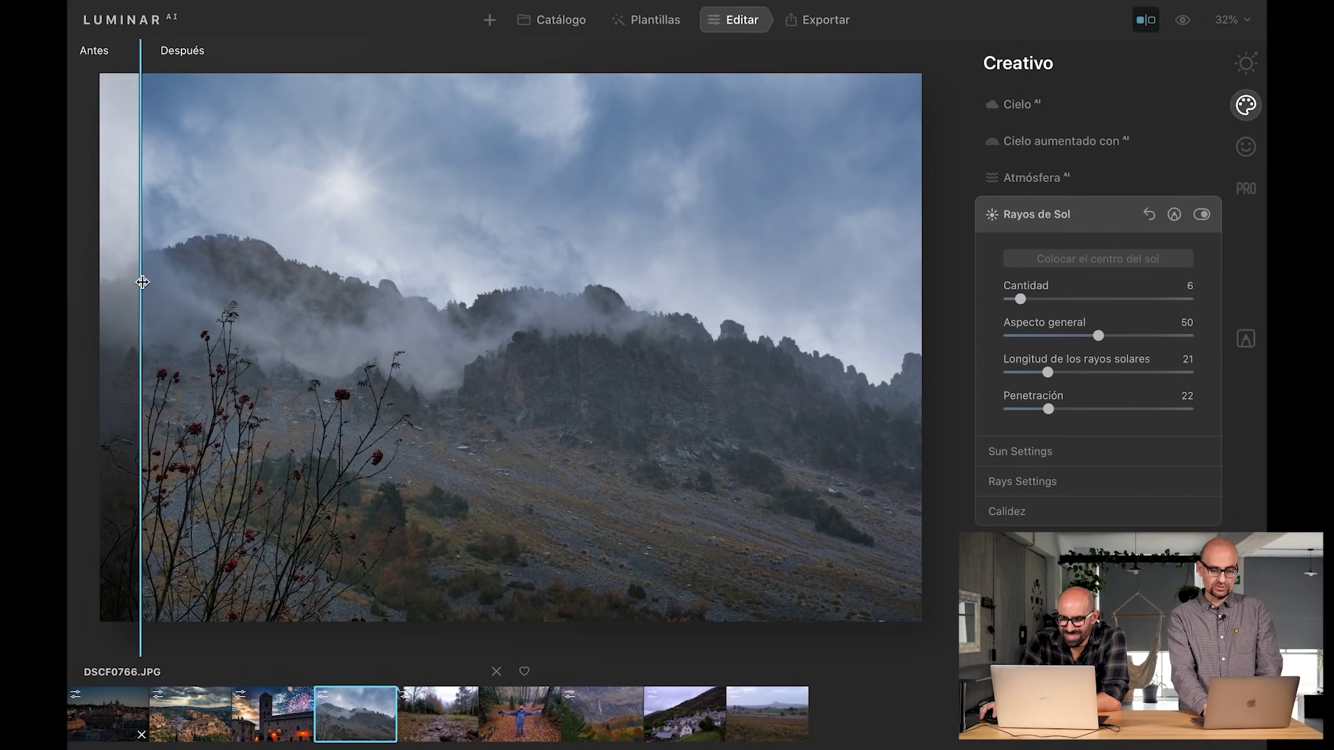
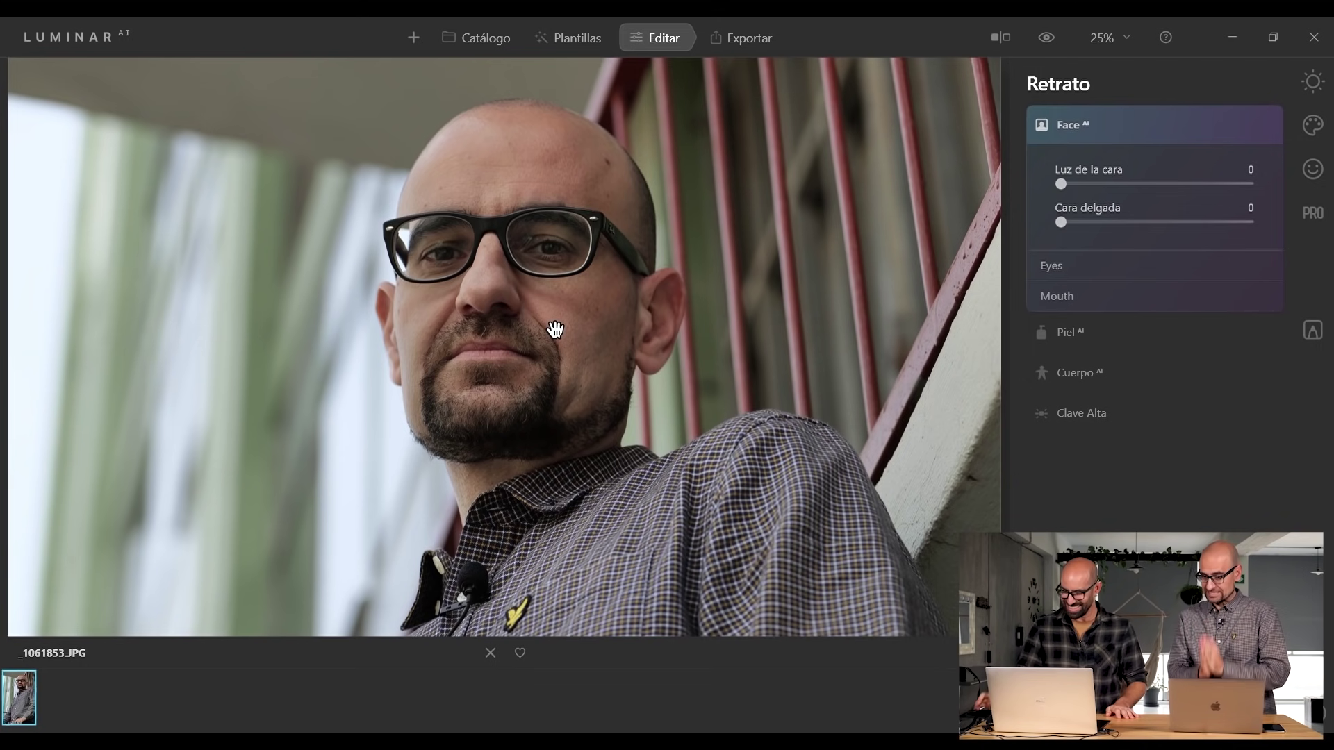
Brighten and slim the face in the portrait with Face AI, setting Luz de la cara to 37 and Cara delgada to 49.
{"action": "left_click", "coordinate": [1312, 168]}
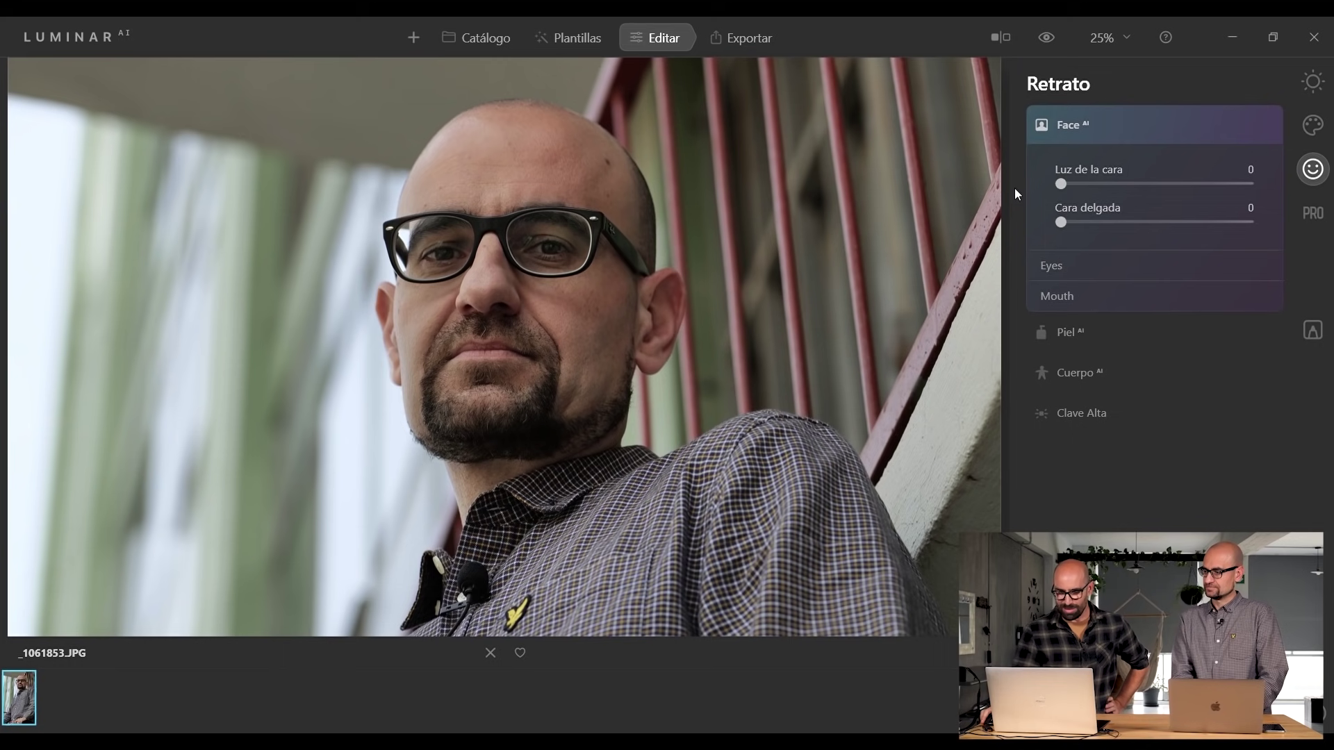
{"action": "left_click_drag", "start_coordinate": [1066, 180], "coordinate": [1142, 188]}
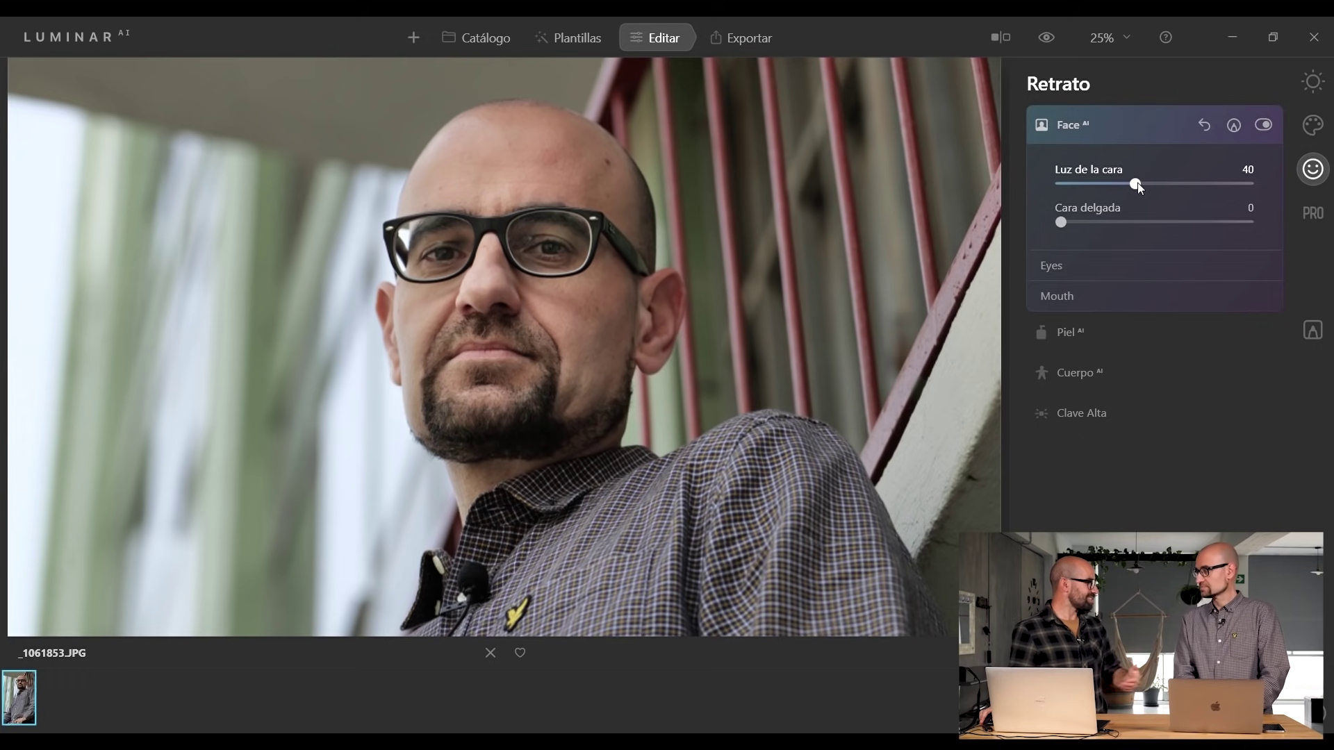
{"action": "mouse_move", "coordinate": [1139, 188]}
{"action": "left_mouse_down"}
{"action": "mouse_move", "coordinate": [1187, 188]}
{"action": "mouse_move", "coordinate": [1132, 184]}
{"action": "left_mouse_up"}
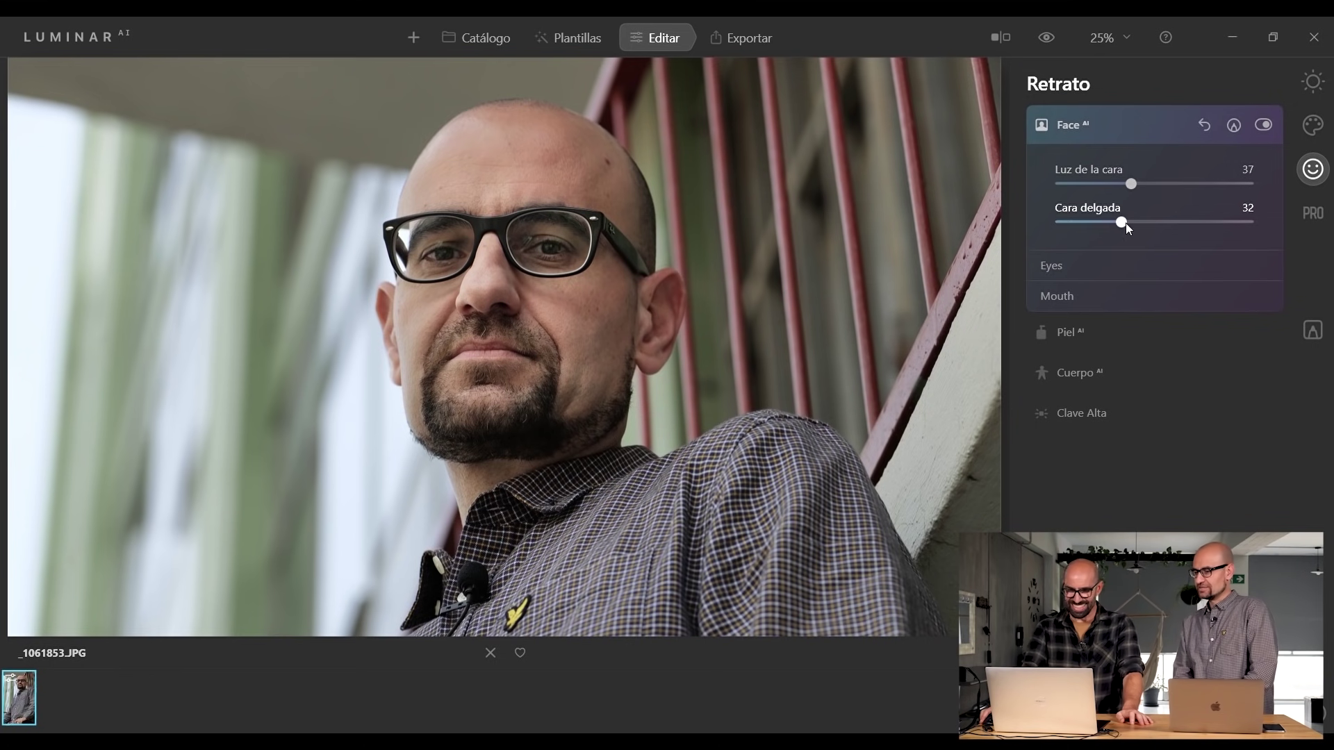
{"action": "left_click_drag", "start_coordinate": [1144, 224], "coordinate": [1219, 231]}
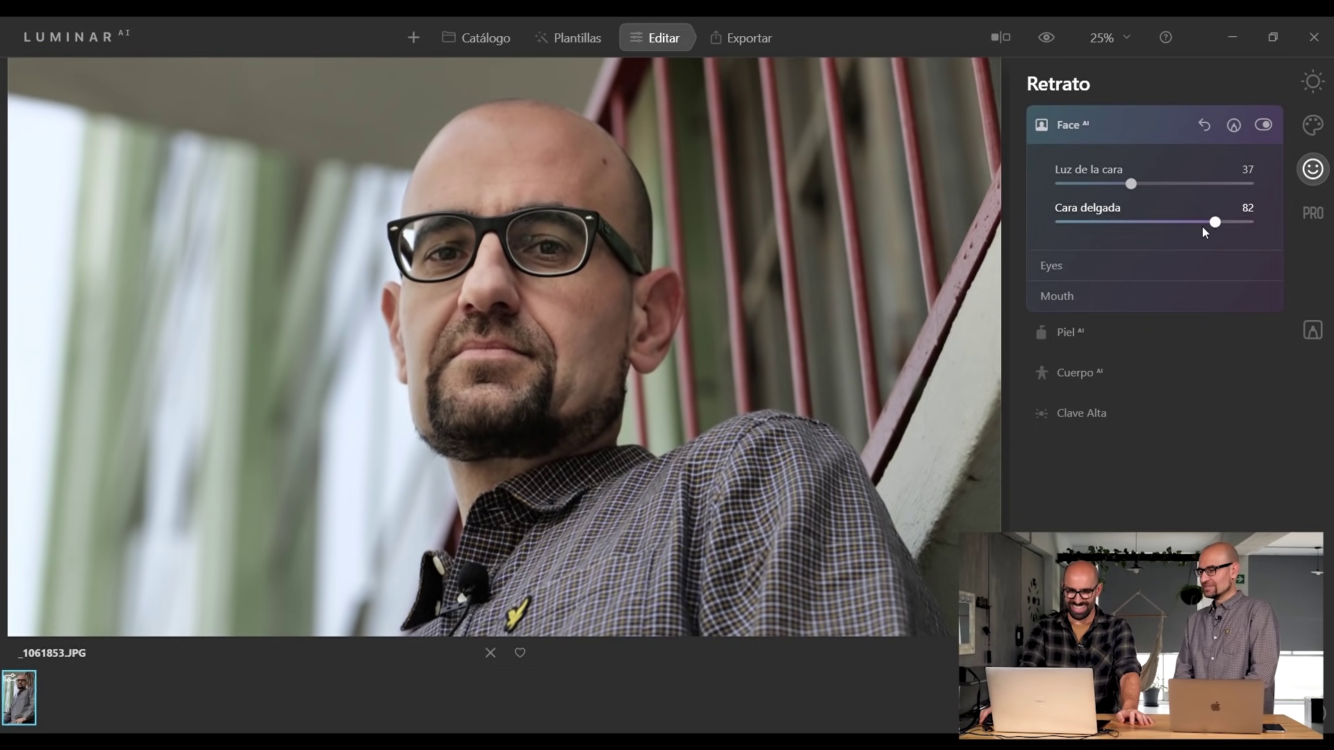
{"action": "left_click_drag", "start_coordinate": [1126, 221], "coordinate": [1152, 222]}
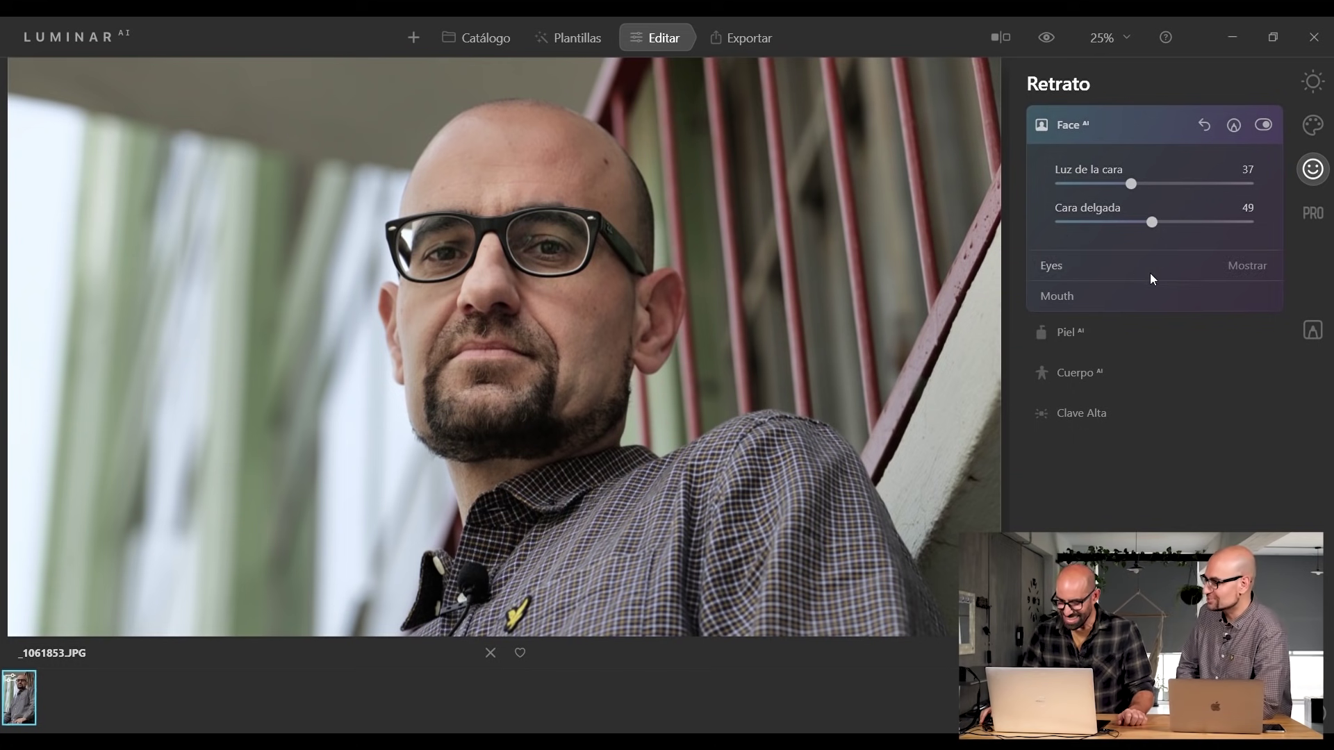
Retouch the eyes: Agrandar los ojos 48, Blanqueamiento de ojos 57, Mejorador de ojos 46, Remoción de ojeras 86 and iris color Honey.
{"action": "left_click", "coordinate": [1107, 266]}
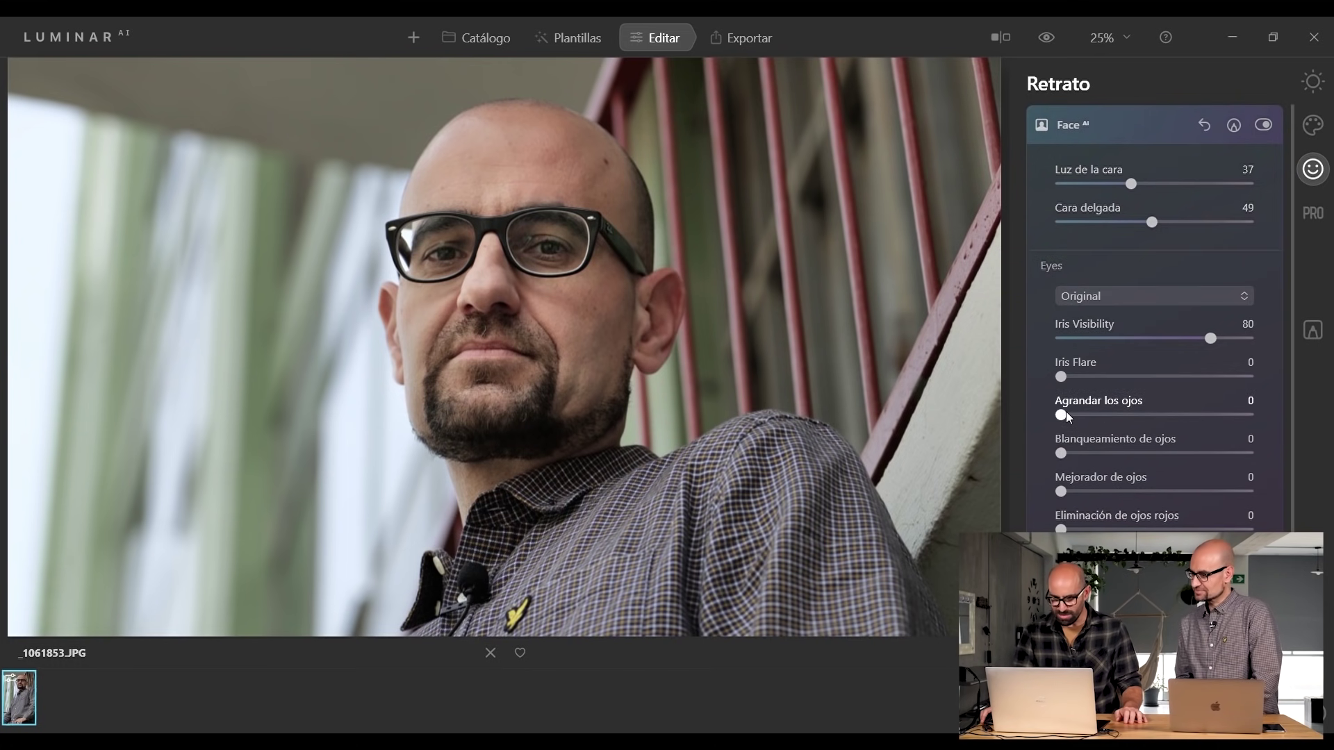
{"action": "left_click_drag", "start_coordinate": [1061, 414], "coordinate": [1151, 416]}
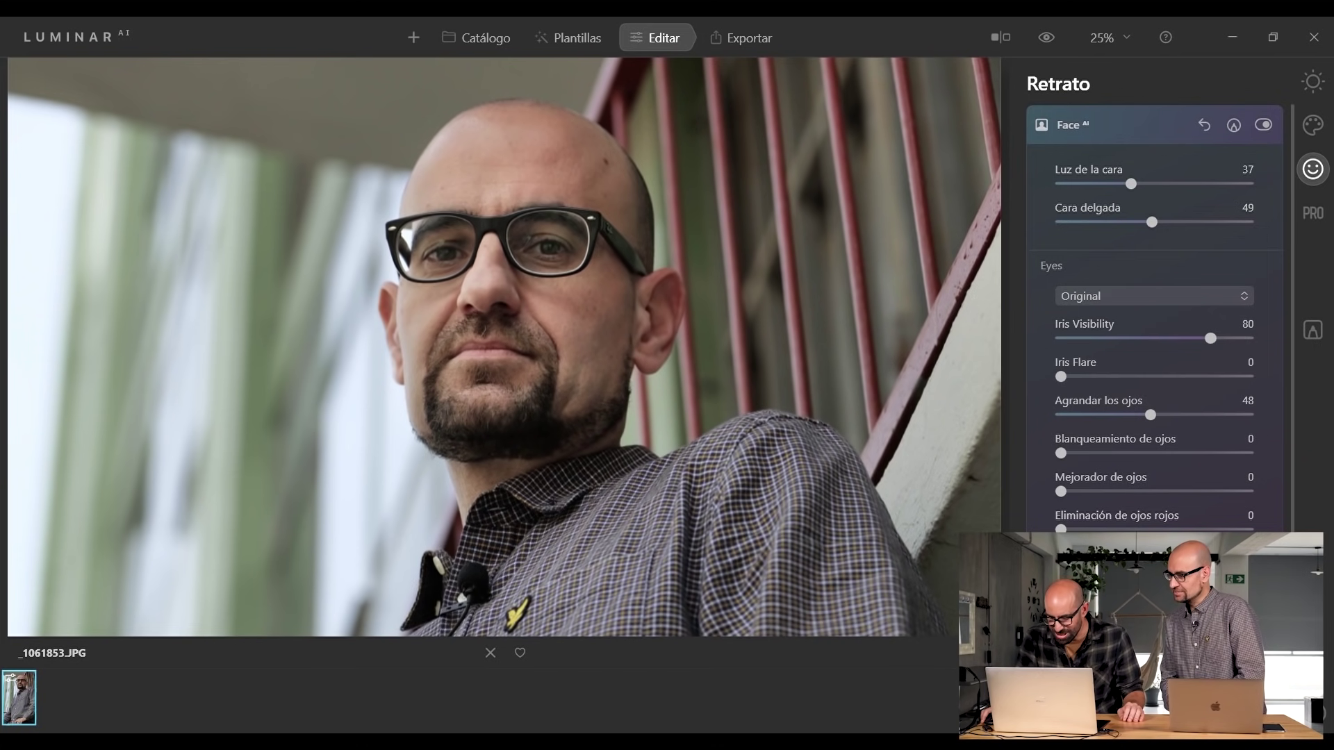
{"action": "left_click_drag", "start_coordinate": [1060, 457], "coordinate": [1136, 457]}
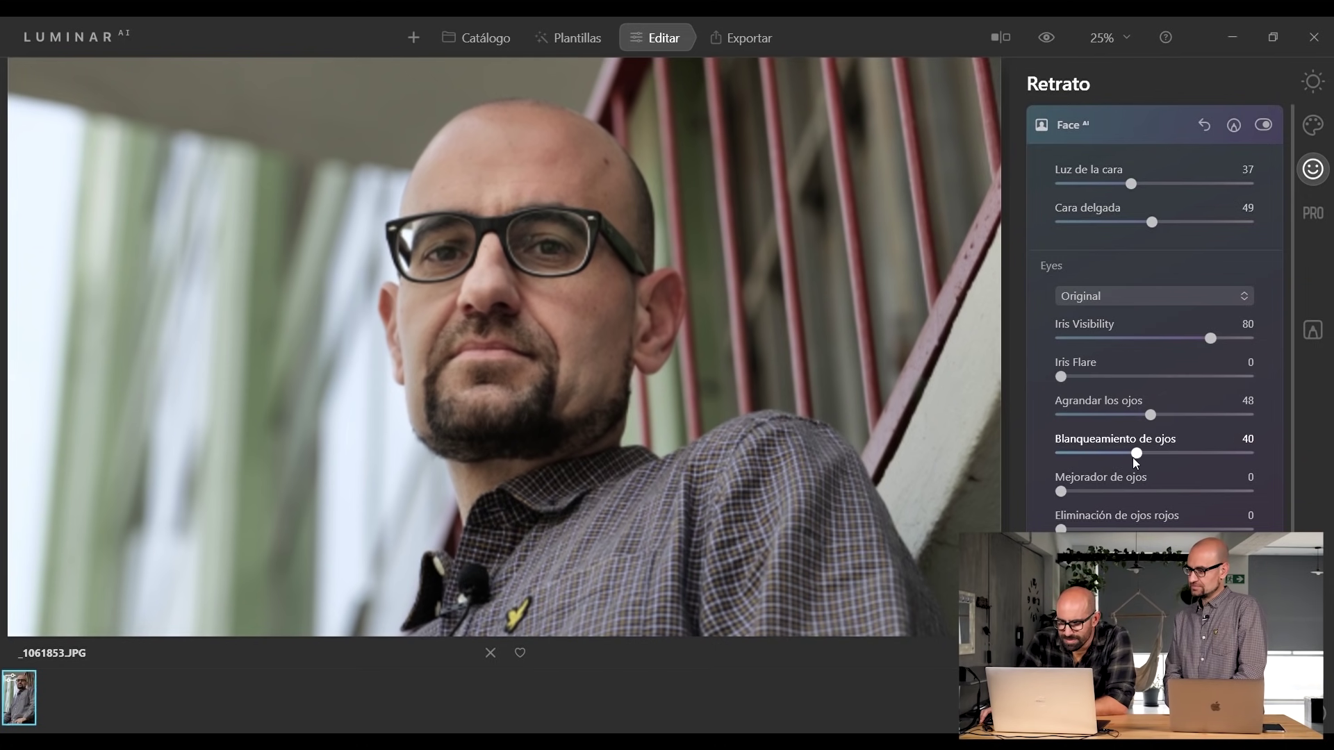
{"action": "left_click", "coordinate": [1168, 456]}
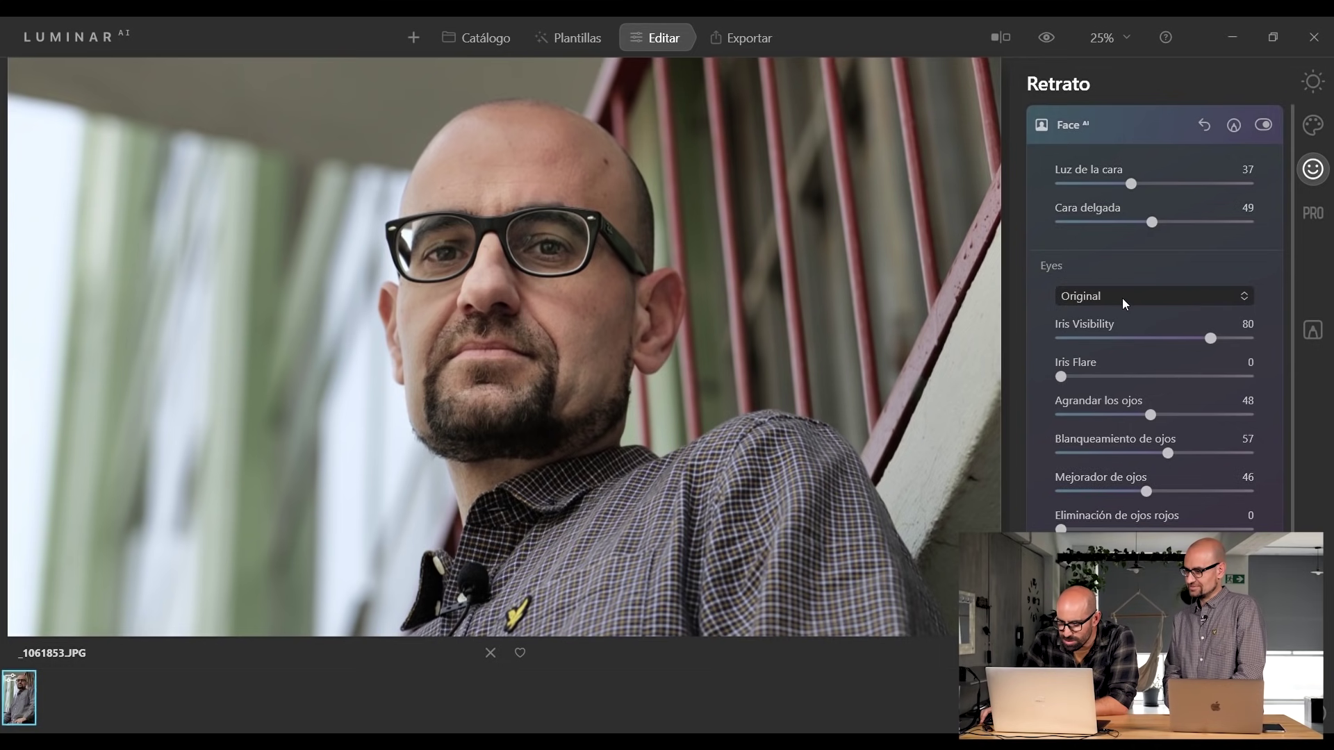
{"action": "left_click", "coordinate": [1121, 520]}
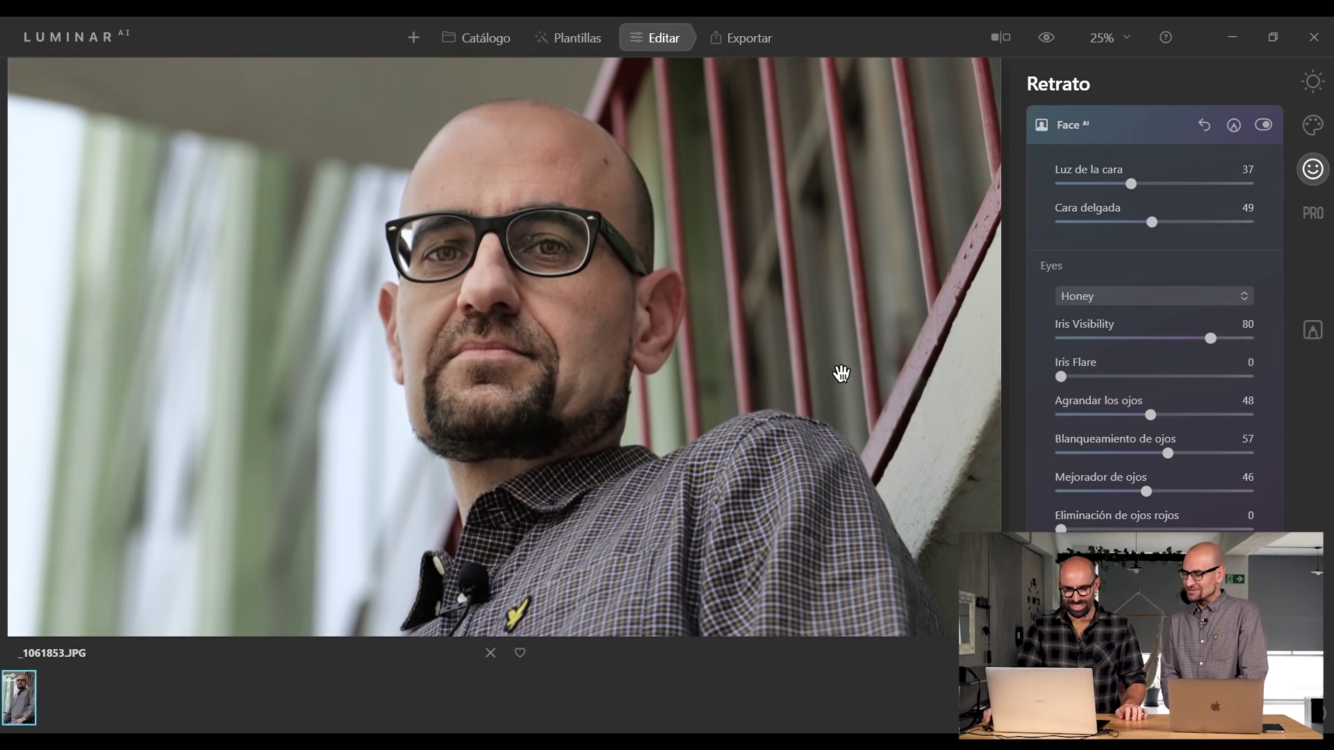
{"action": "double_click", "coordinate": [554, 346]}
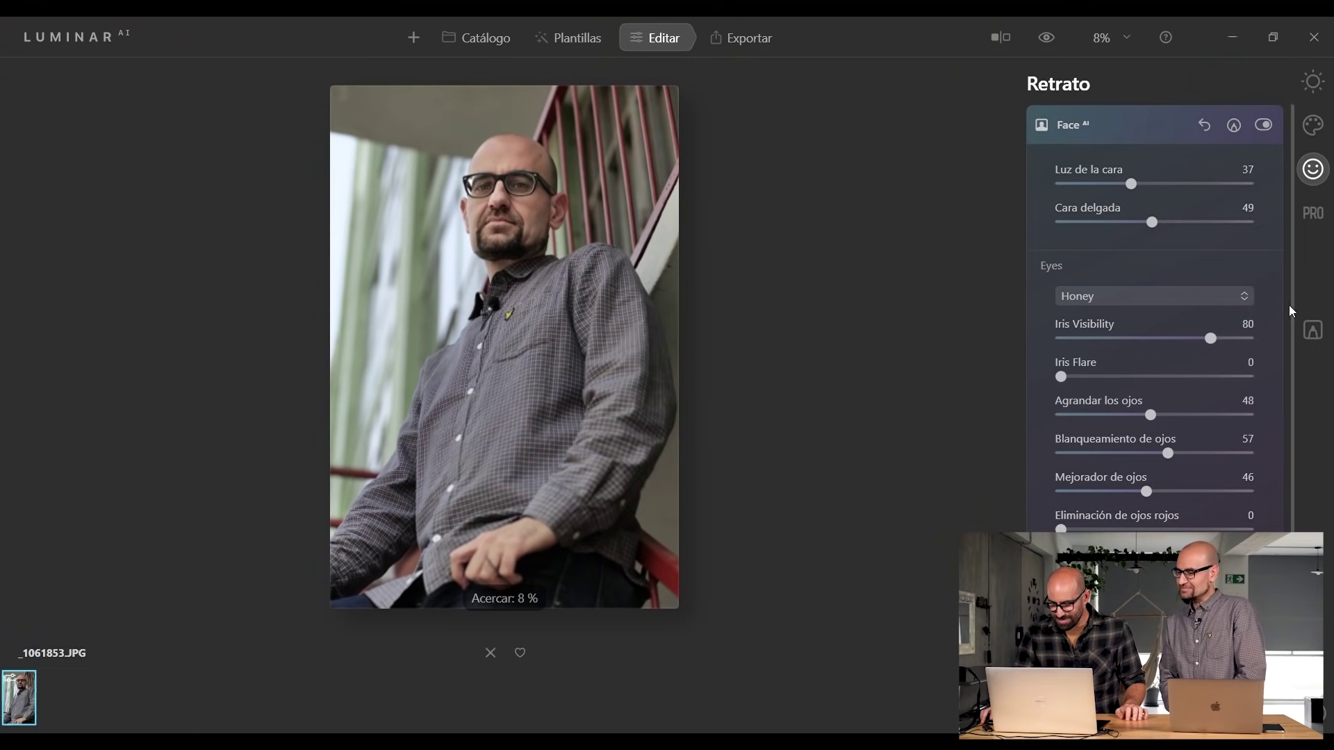
{"action": "scroll", "coordinate": [1293, 435], "scroll_direction": "down", "scroll_amount": 3}
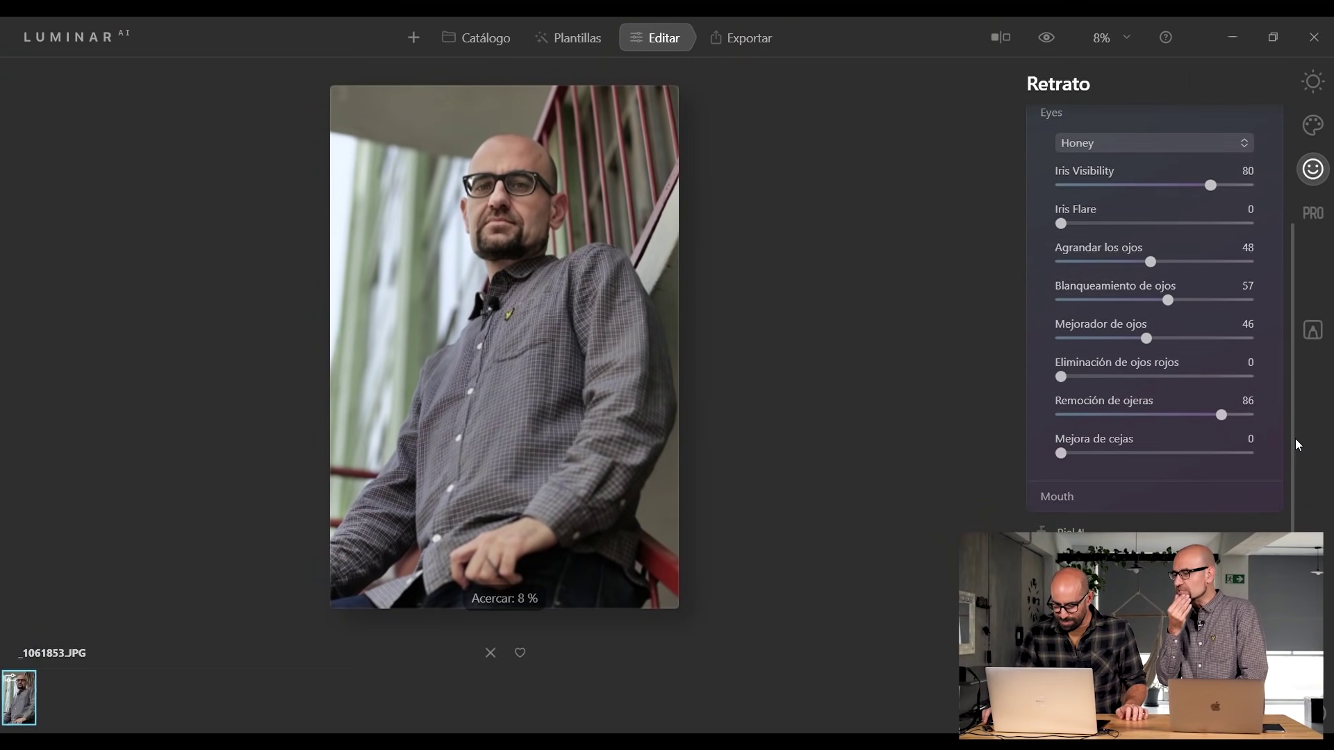
{"action": "left_click", "coordinate": [1066, 531]}
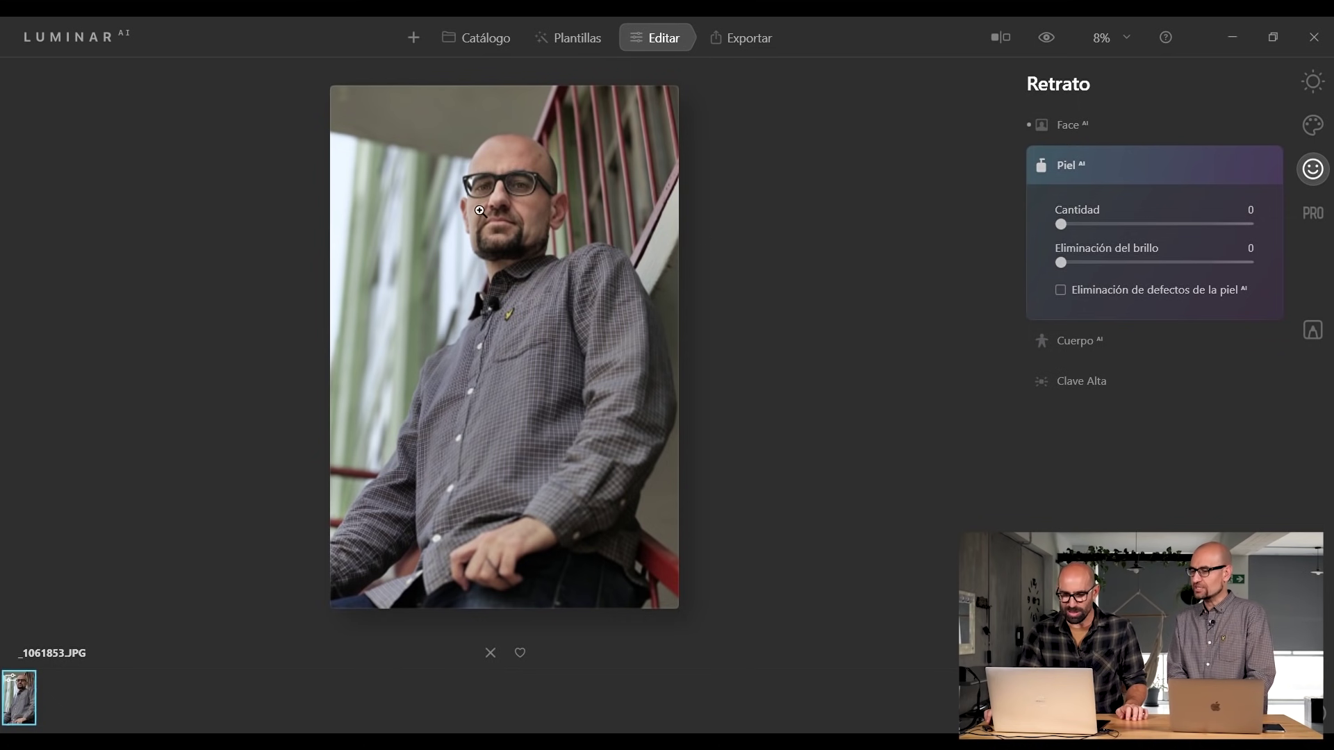
{"action": "left_click", "coordinate": [1077, 126]}
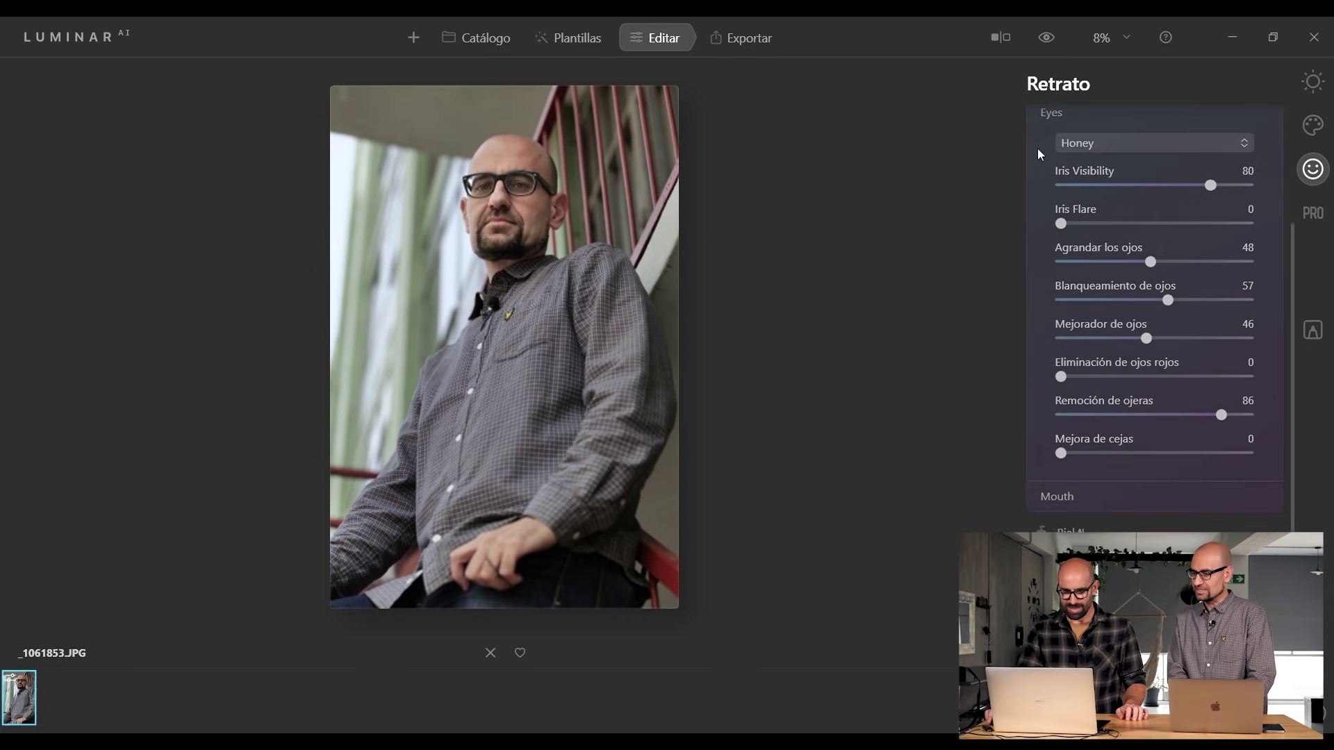
Color the man's lips in the Mouth settings with Saturación de labios 30 and Labios enrojecimiento 39.
{"action": "left_click", "coordinate": [528, 212]}
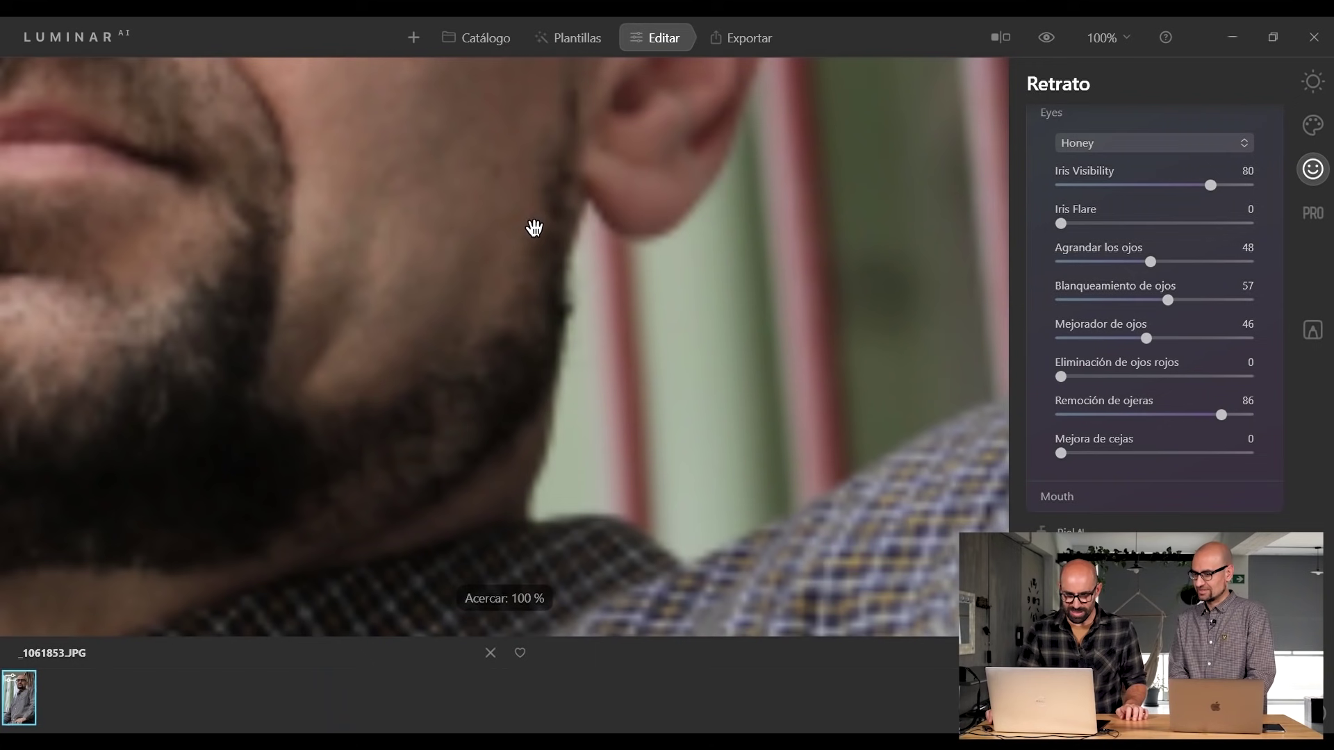
{"action": "scroll", "coordinate": [471, 235], "scroll_direction": "down", "scroll_amount": 4}
{"action": "left_click_drag", "start_coordinate": [836, 428], "coordinate": [785, 373]}
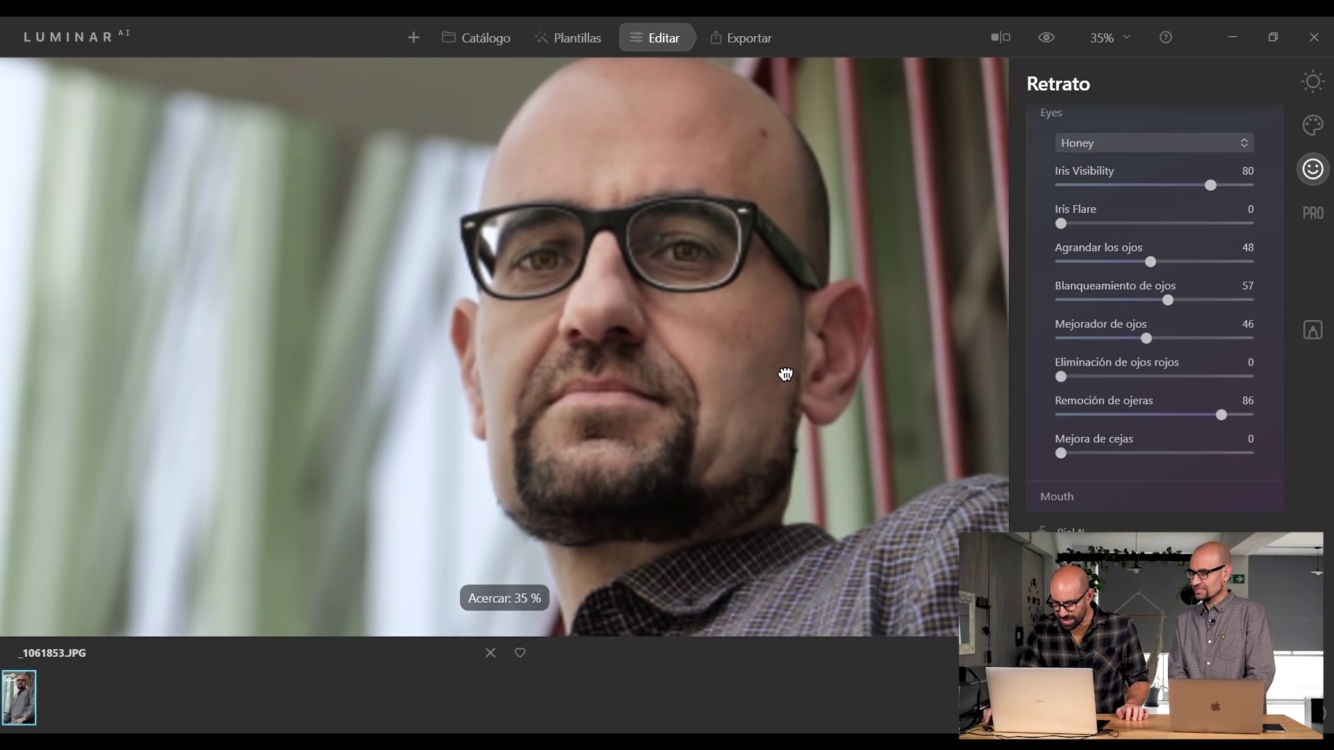
{"action": "scroll", "coordinate": [1065, 495], "scroll_direction": "down", "scroll_amount": 1}
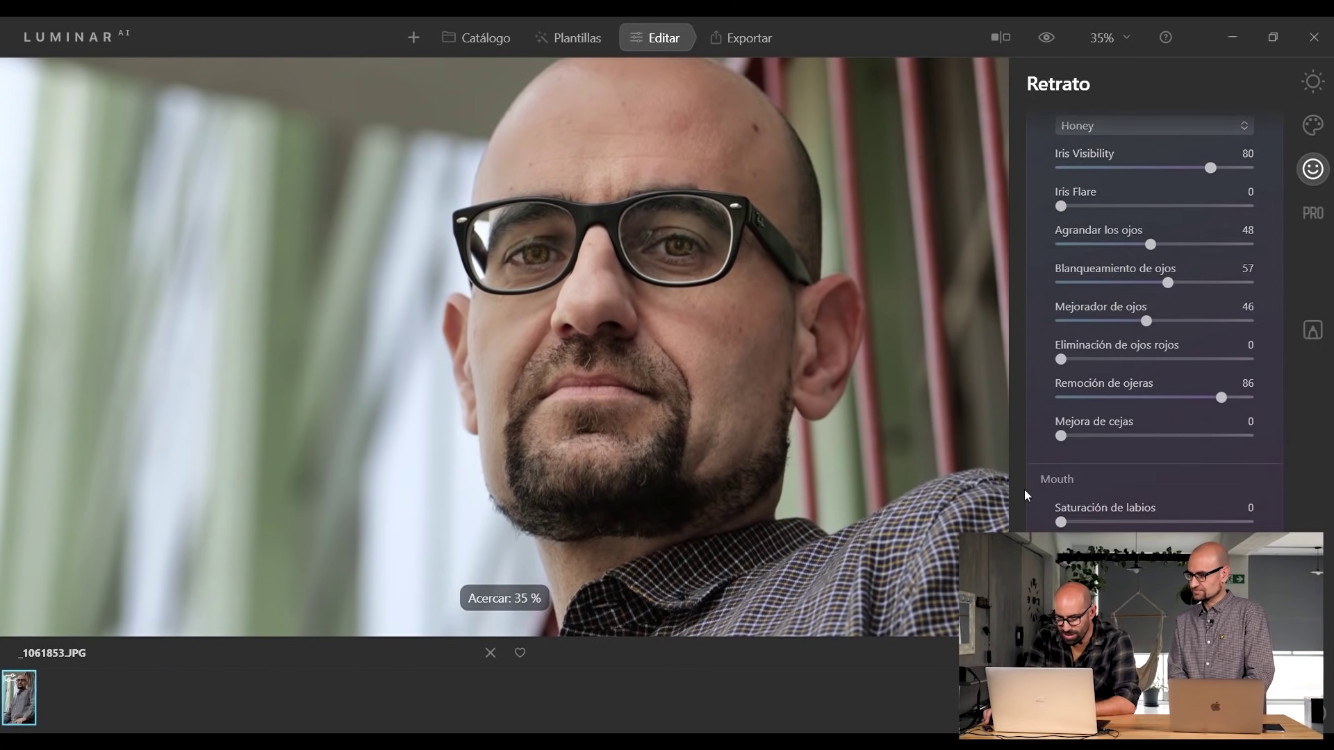
{"action": "scroll", "coordinate": [1035, 504], "scroll_direction": "down", "scroll_amount": 1}
{"action": "left_click", "coordinate": [1116, 478]}
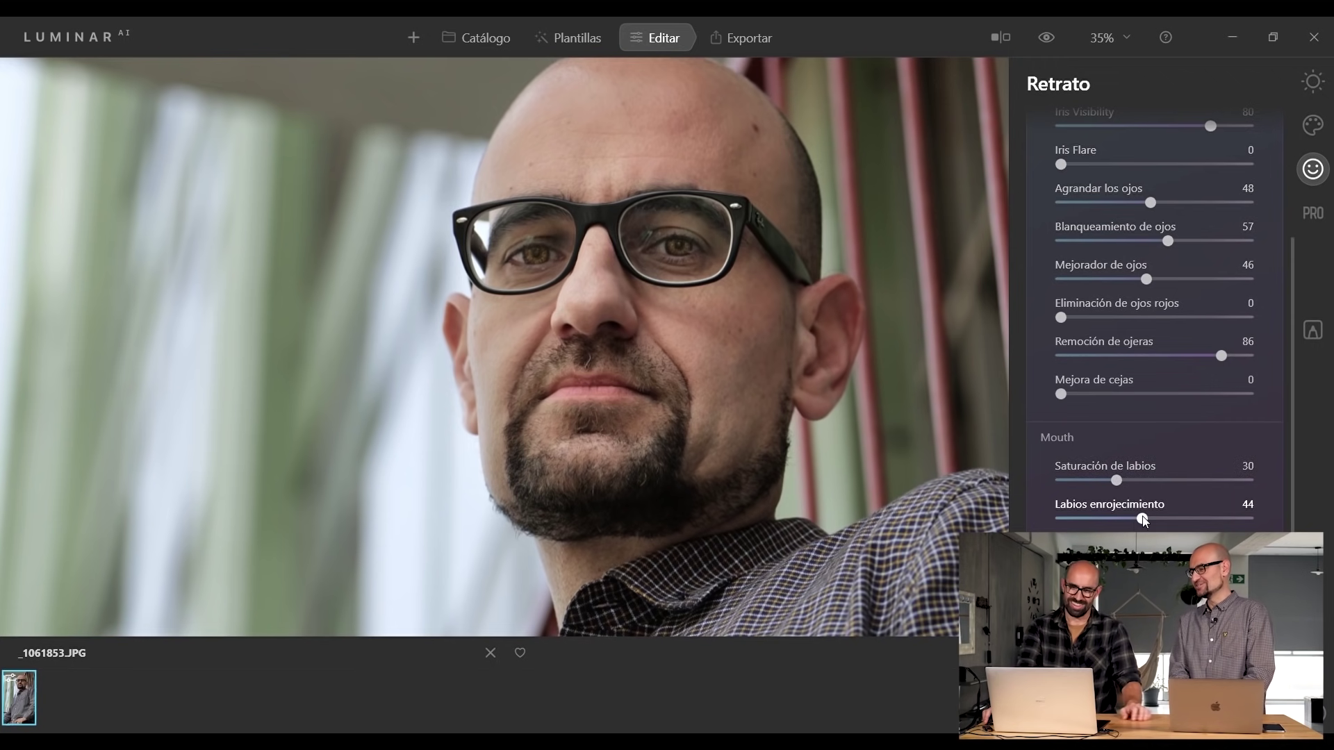
{"action": "left_click_drag", "start_coordinate": [1140, 519], "coordinate": [1134, 519]}
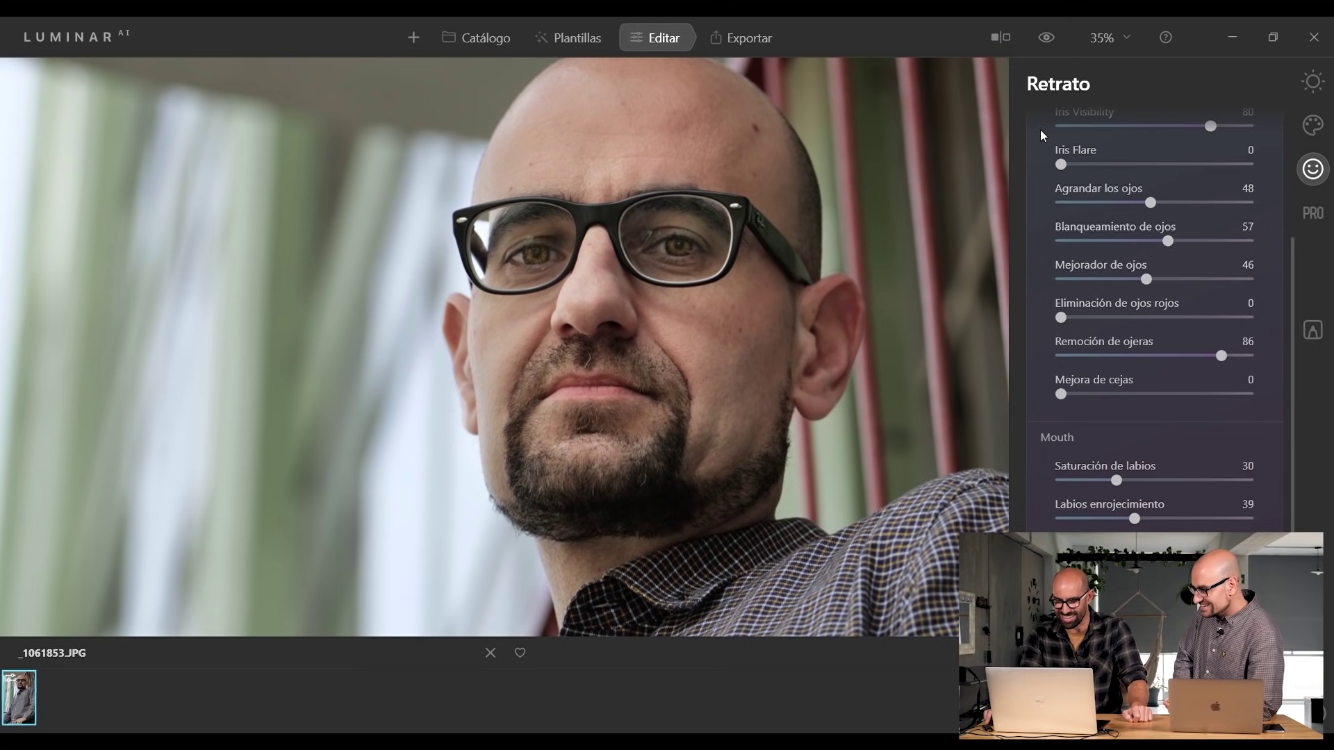
Return the iris color to Original for comparison and try Azul on the eyes.
{"action": "scroll", "coordinate": [1036, 258], "scroll_direction": "up", "scroll_amount": 1}
{"action": "scroll", "coordinate": [1037, 252], "scroll_direction": "up", "scroll_amount": 3}
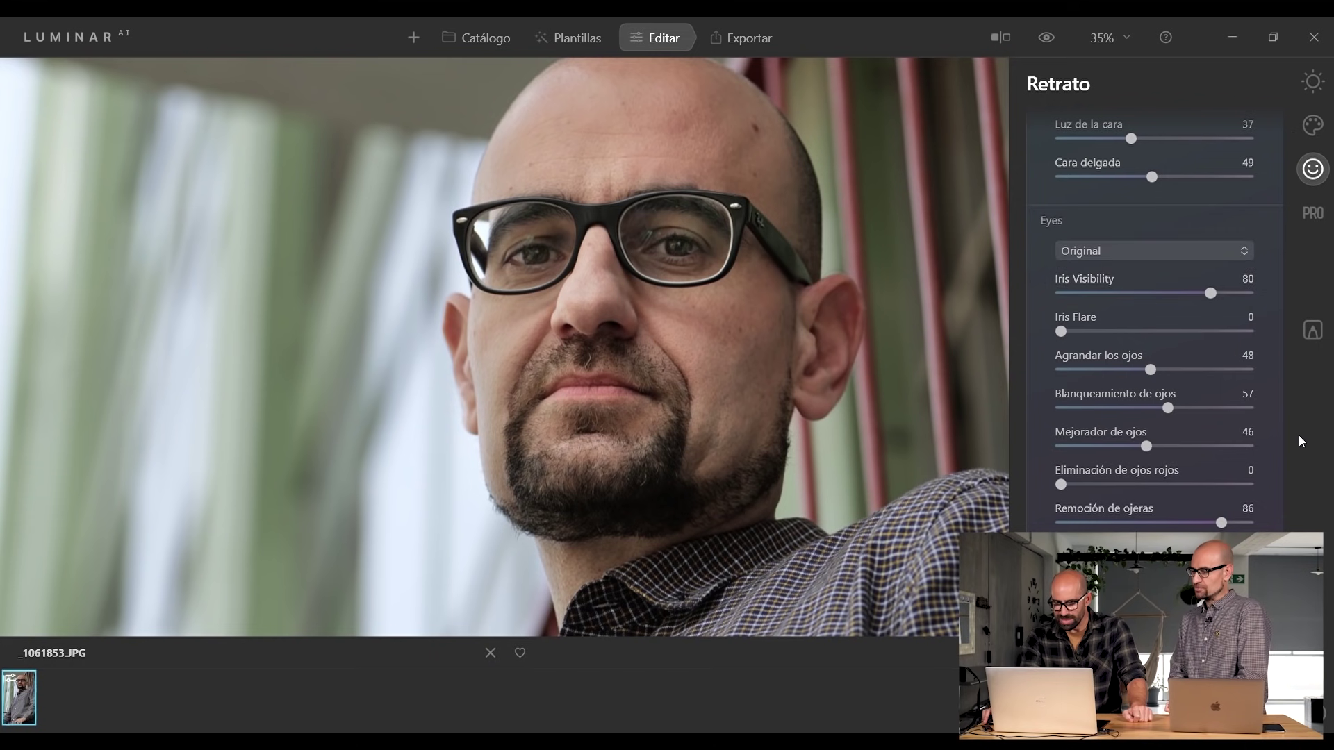
{"action": "scroll", "coordinate": [1279, 456], "scroll_direction": "down", "scroll_amount": 1}
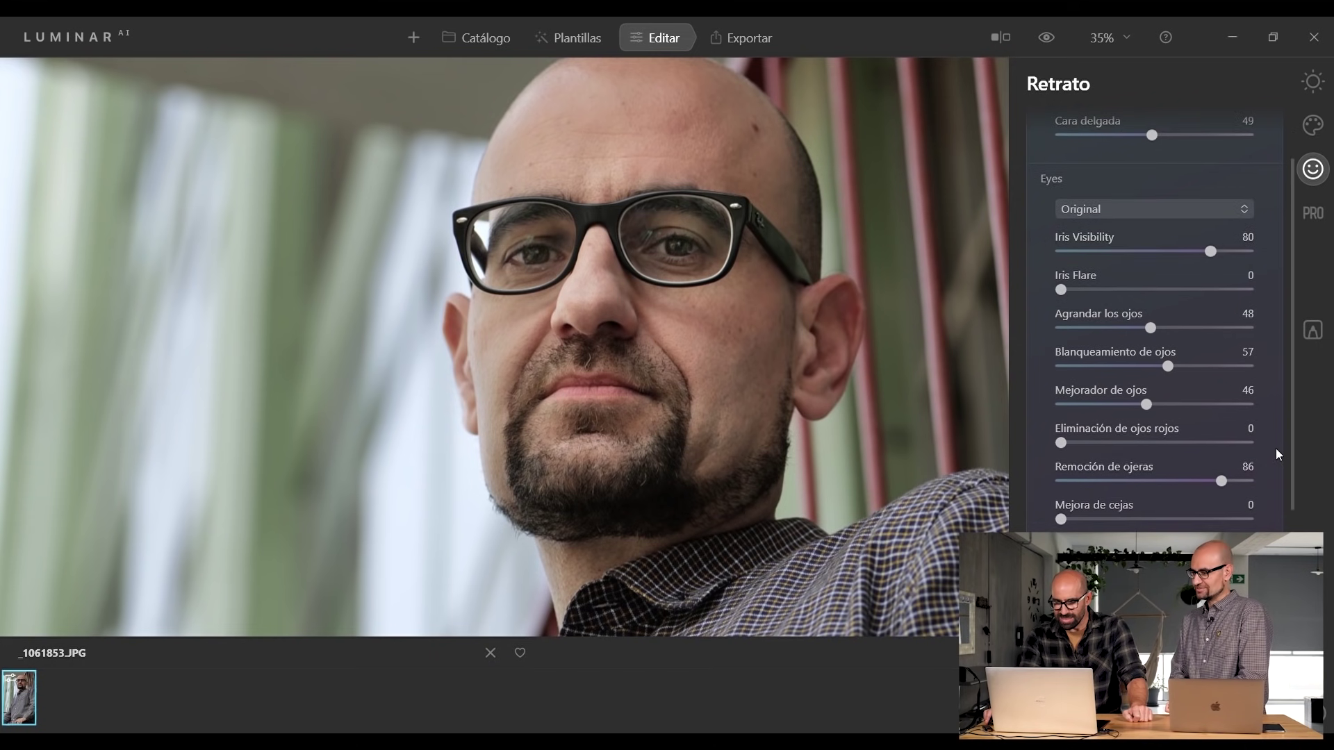
{"action": "scroll", "coordinate": [1276, 454], "scroll_direction": "up", "scroll_amount": 2}
{"action": "left_click", "coordinate": [1126, 298]}
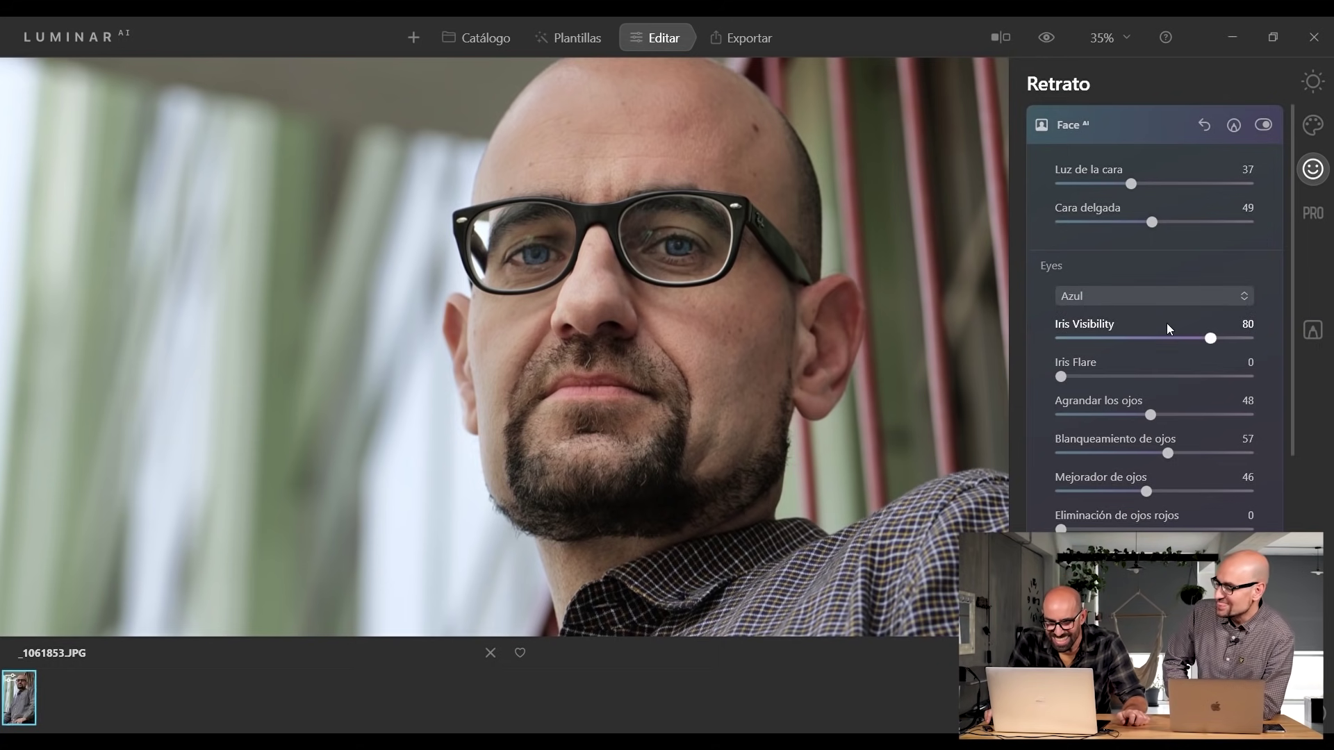
Reduce Iris Visibility to 32 and set the iris color to Honey.
{"action": "left_click", "coordinate": [1152, 339]}
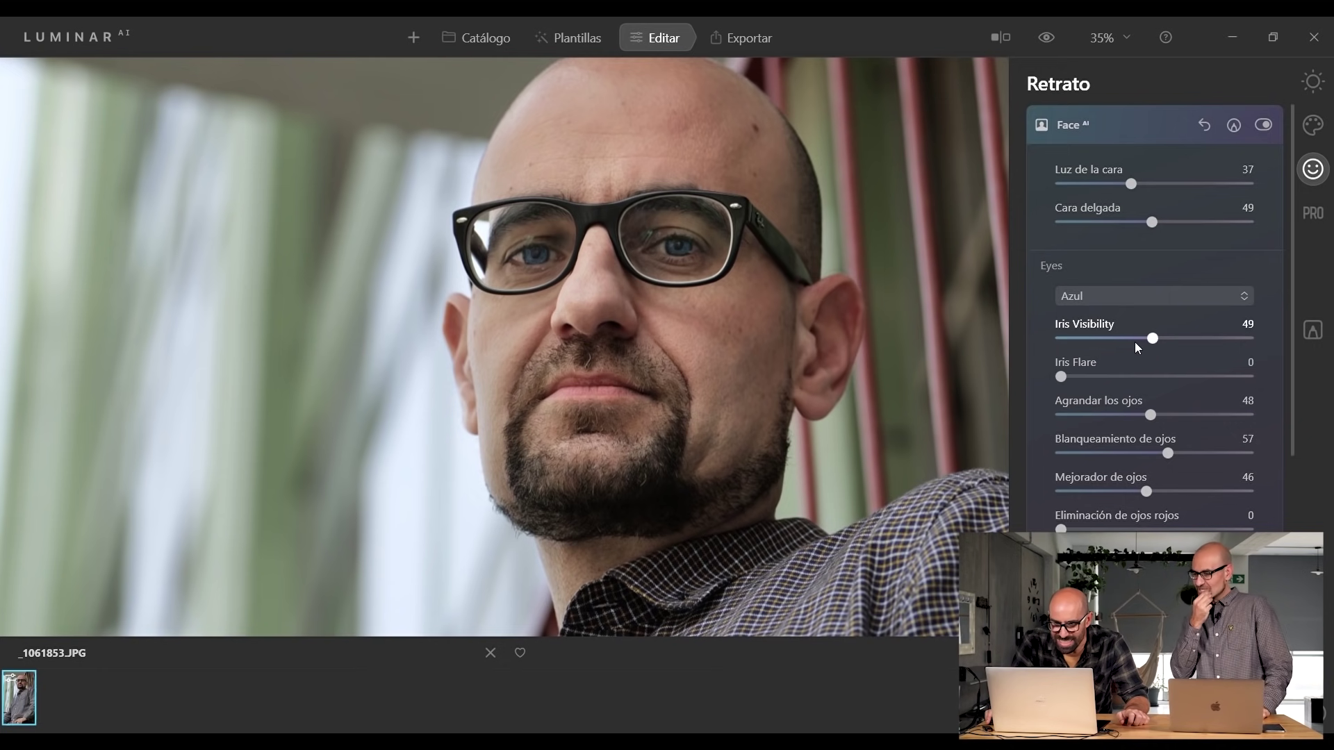
{"action": "left_click", "coordinate": [1126, 339]}
{"action": "left_click", "coordinate": [1120, 339]}
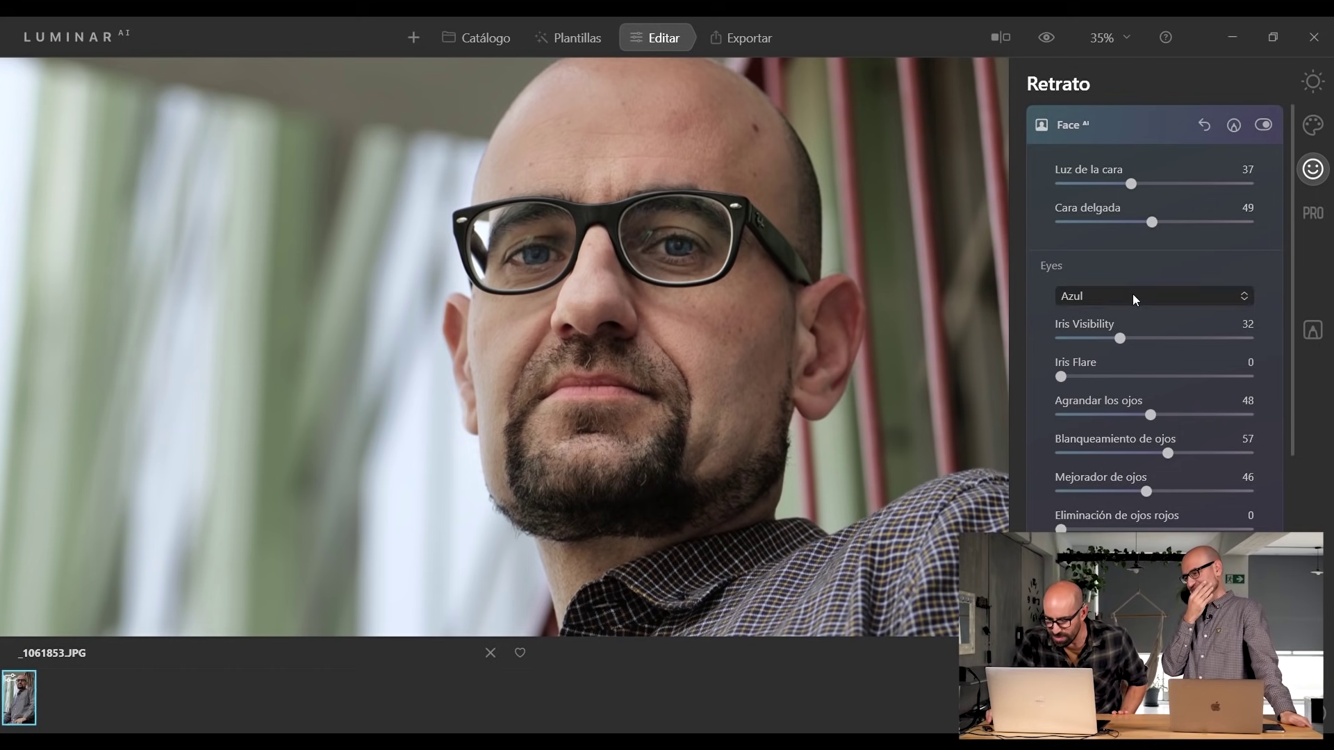
{"action": "key", "text": "Down"}
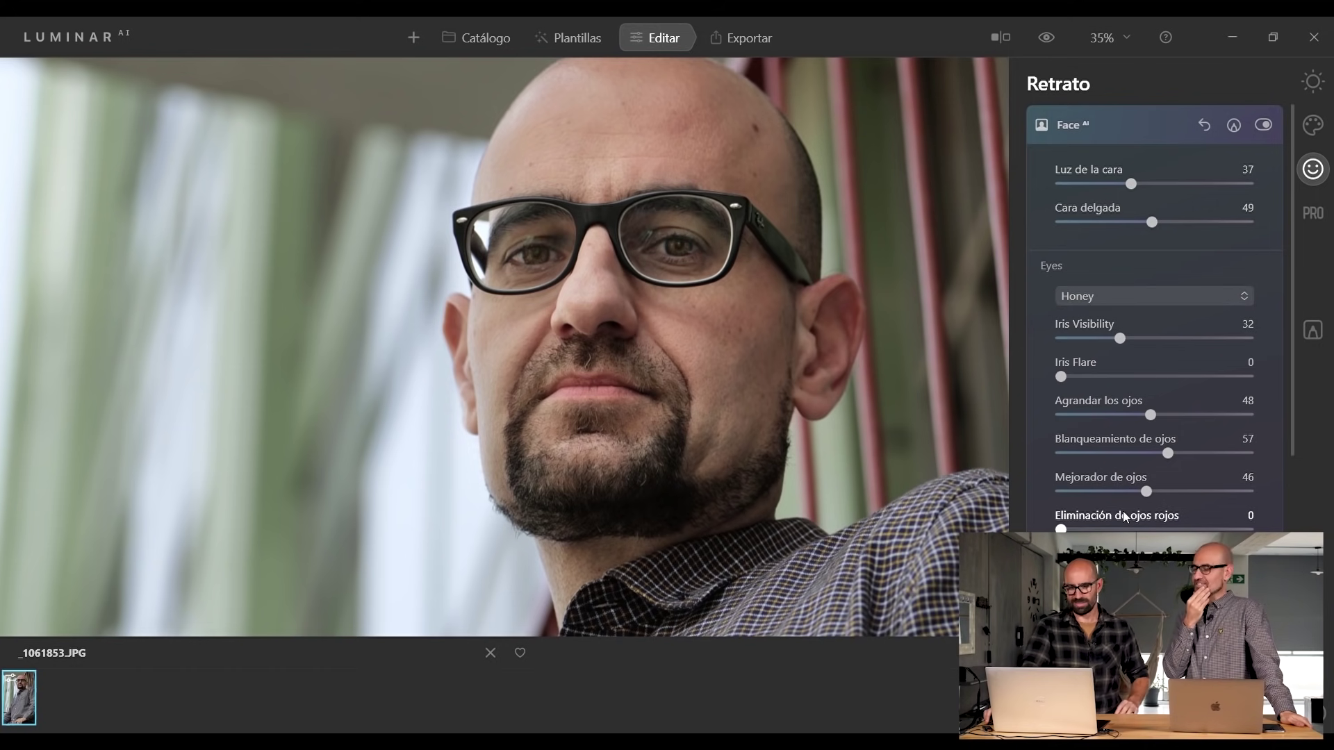
Smooth the man's skin with Piel AI, trying Cantidad values up to 60 and settling on 16.
{"action": "scroll", "coordinate": [1290, 482], "scroll_direction": "down", "scroll_amount": 5}
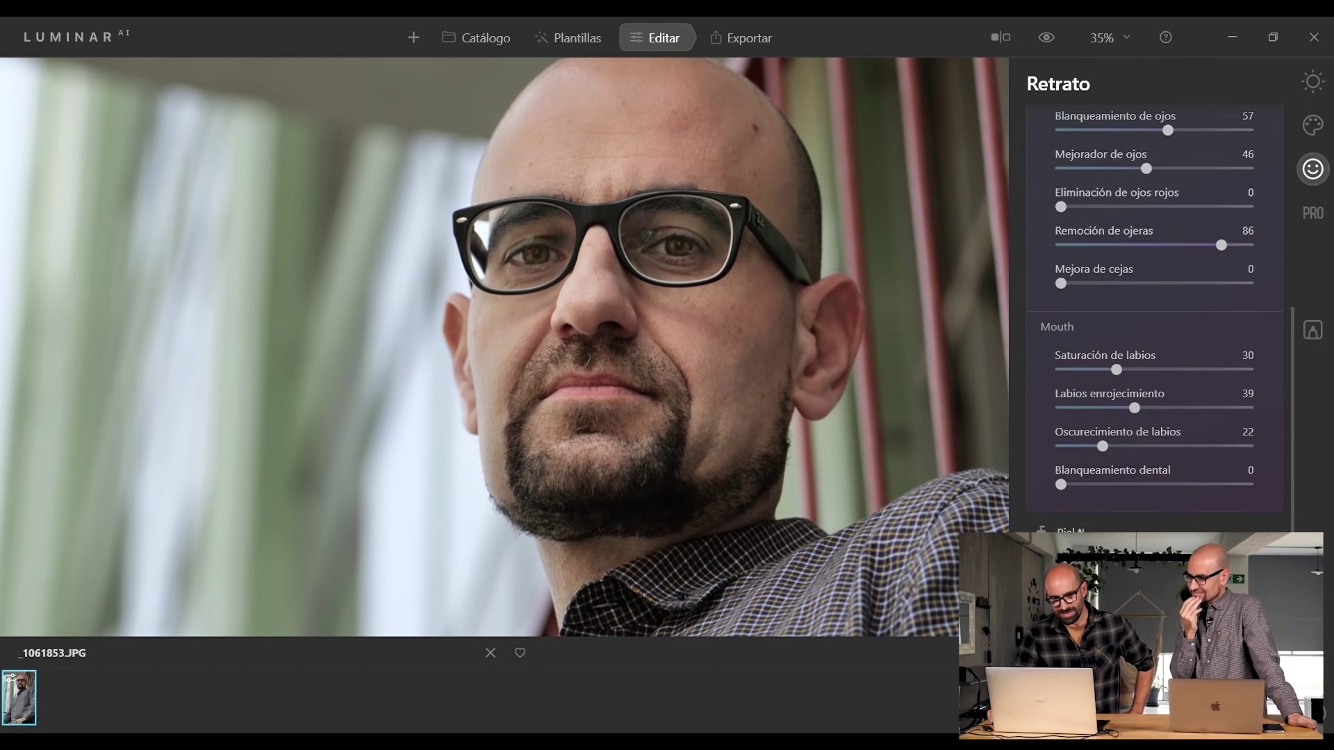
{"action": "left_click", "coordinate": [1070, 531]}
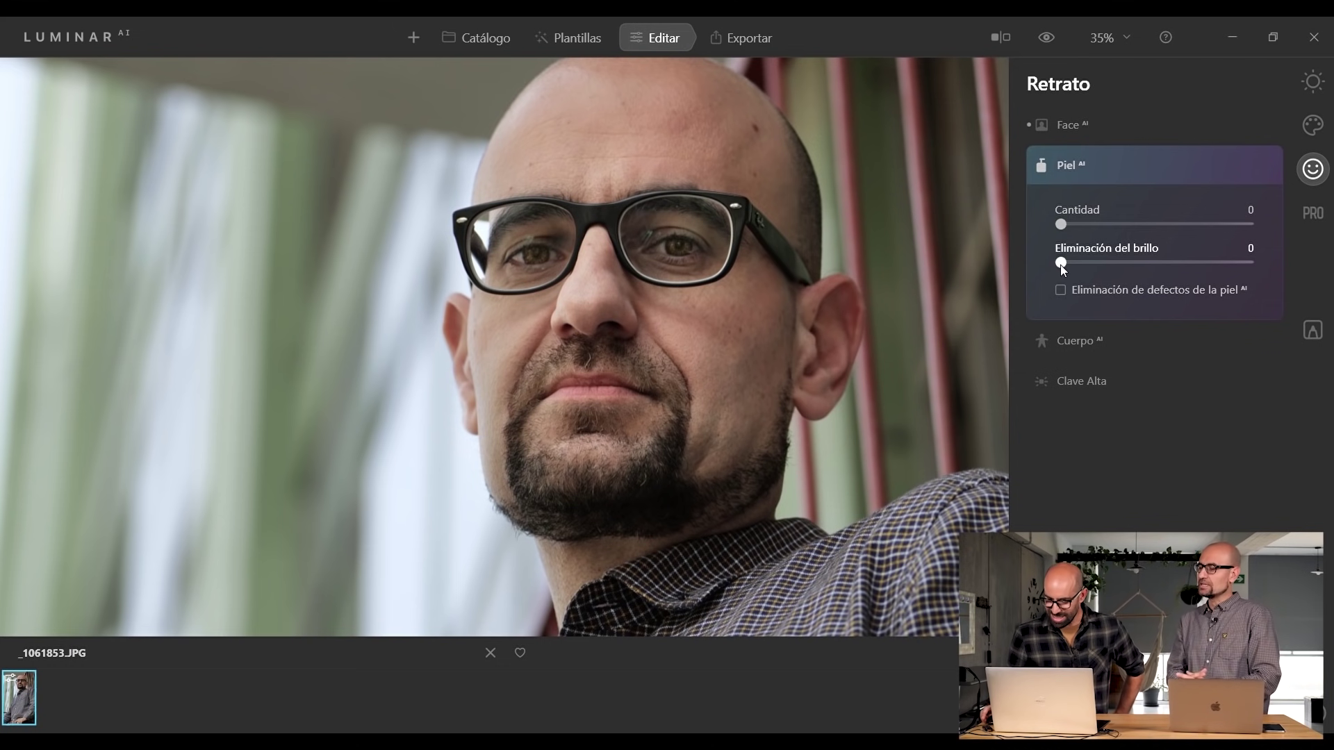
{"action": "left_click", "coordinate": [1112, 225]}
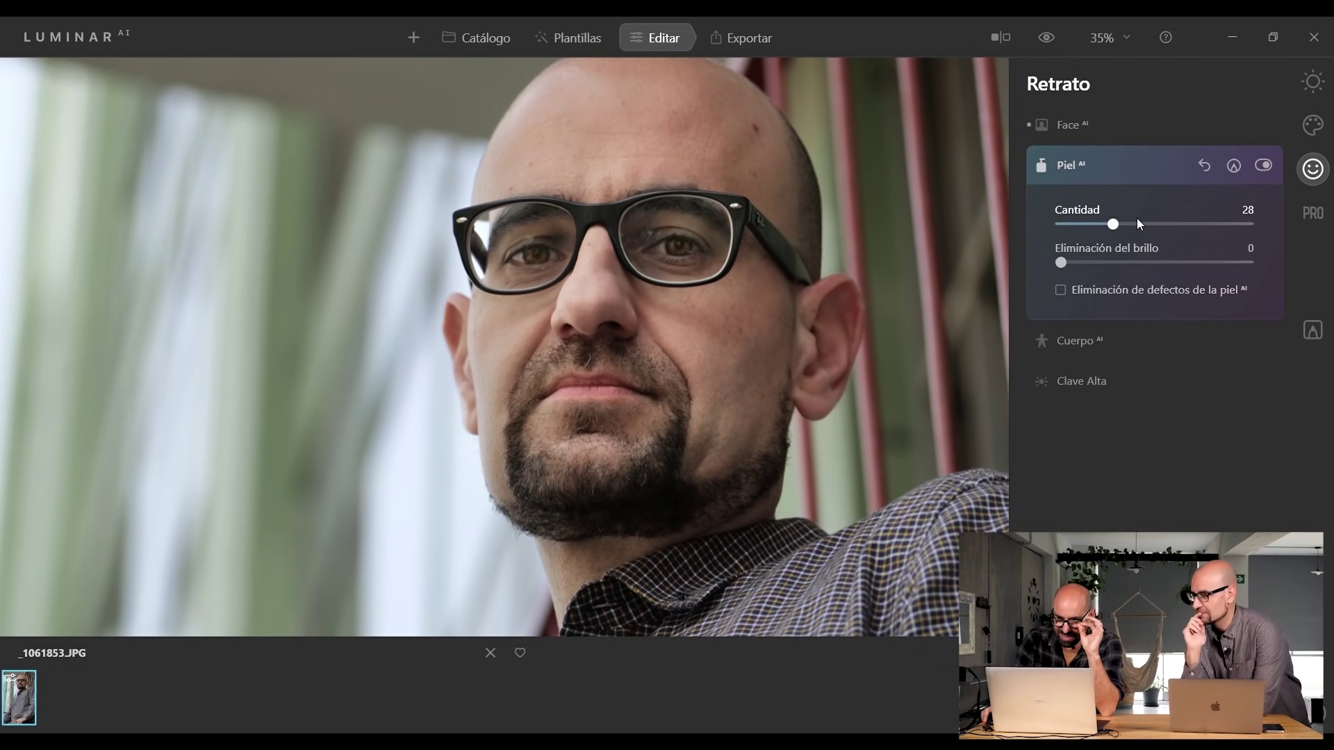
{"action": "left_click", "coordinate": [1173, 224]}
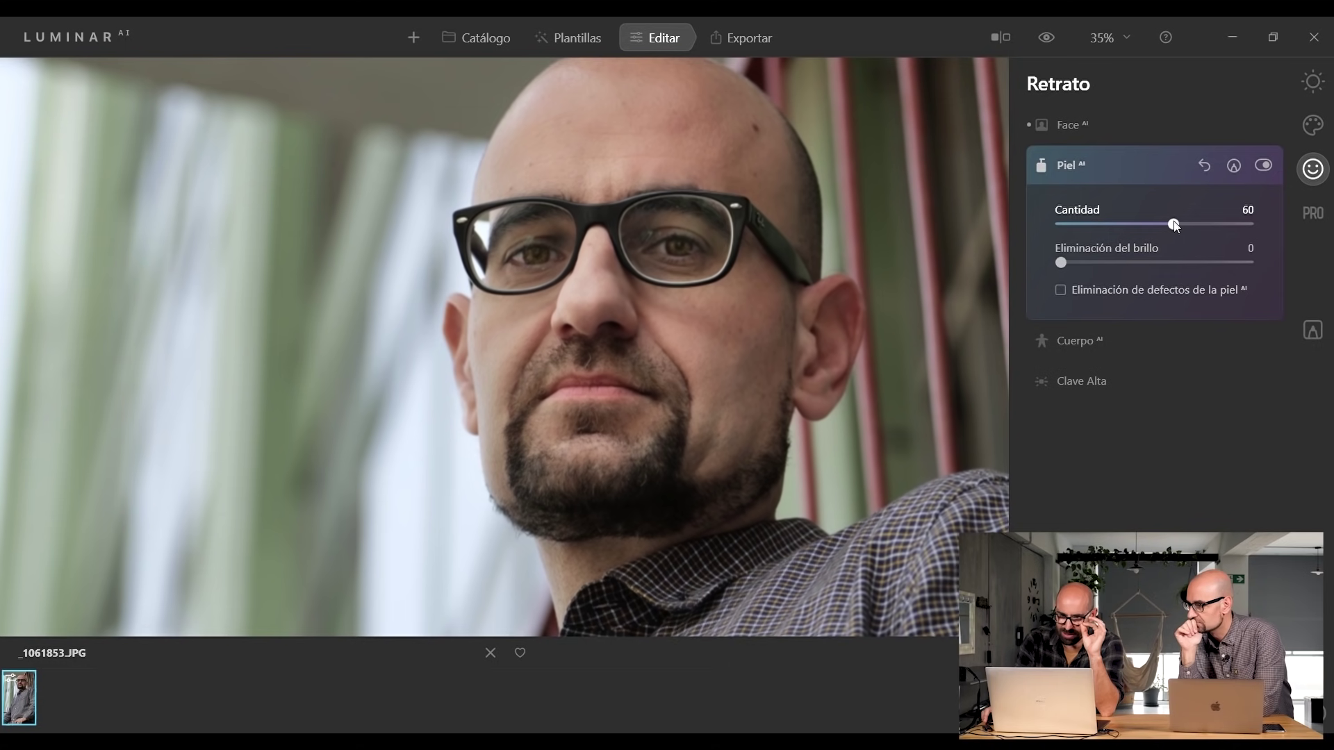
{"action": "left_click", "coordinate": [1135, 224]}
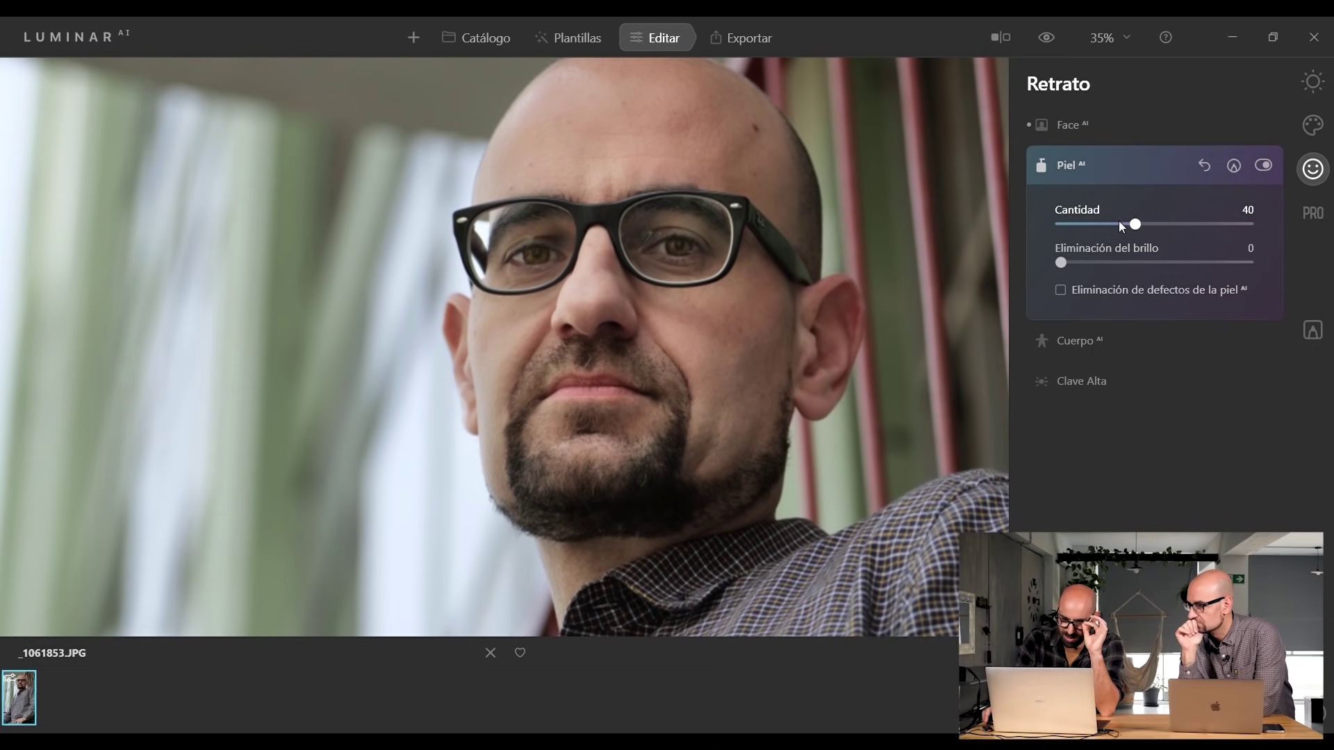
{"action": "left_click", "coordinate": [1101, 223]}
{"action": "left_click", "coordinate": [1090, 223]}
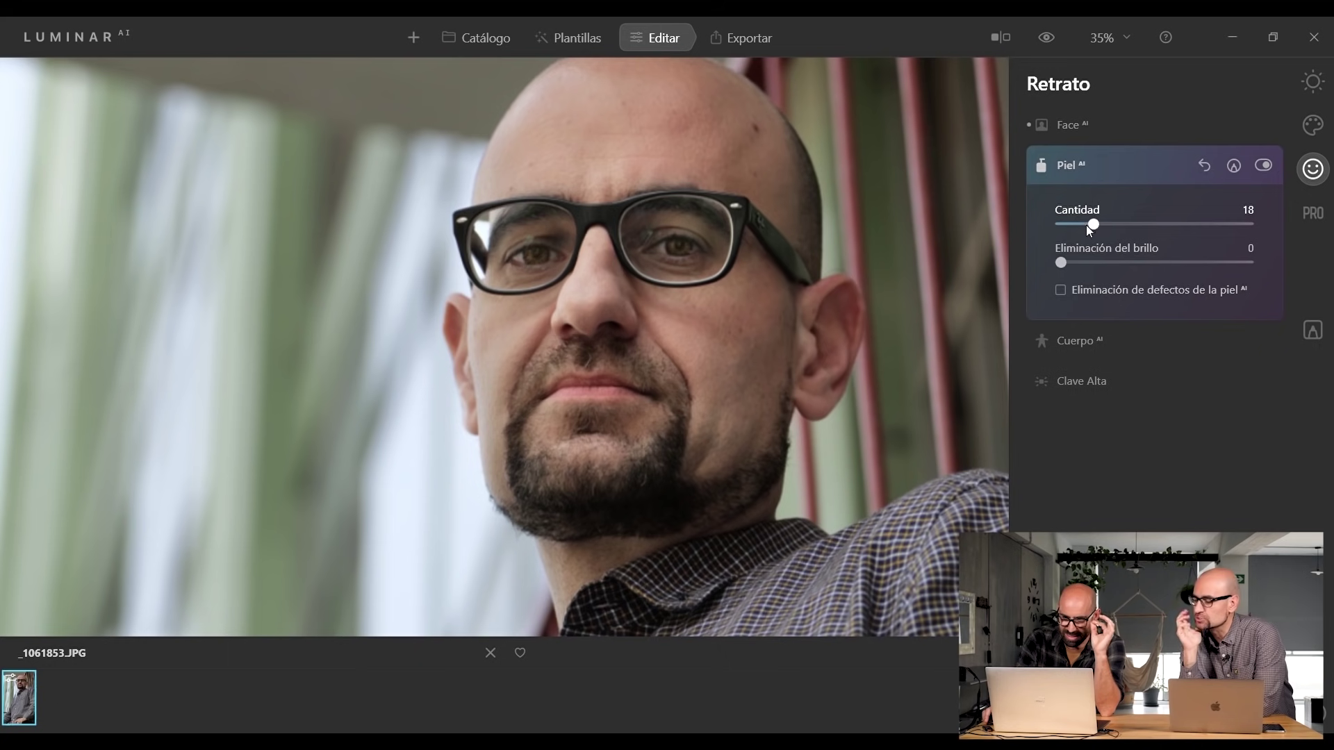
Reduce the shine on the man's skin, trying Eliminación del brillo at 14 and 39 and settling between the two.
{"action": "left_click", "coordinate": [1087, 262]}
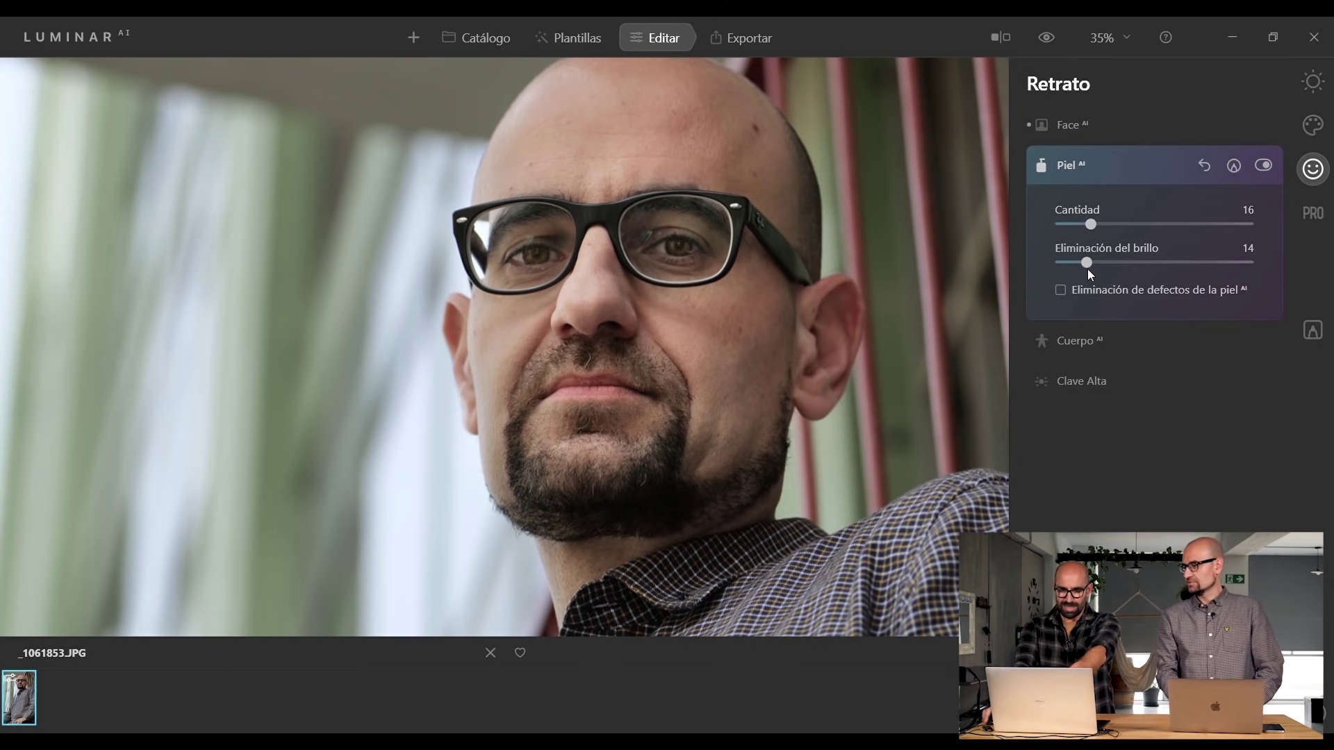
{"action": "left_click", "coordinate": [1133, 263]}
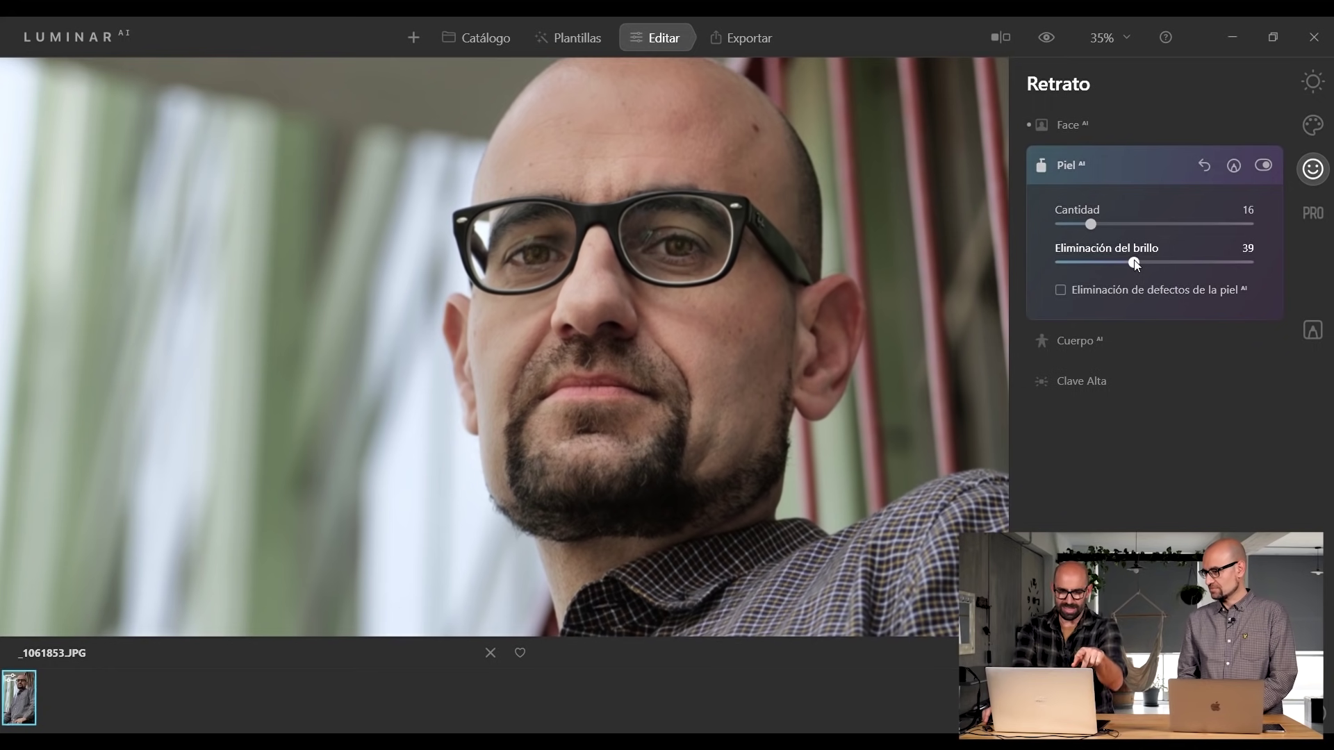
{"action": "left_click", "coordinate": [1105, 262]}
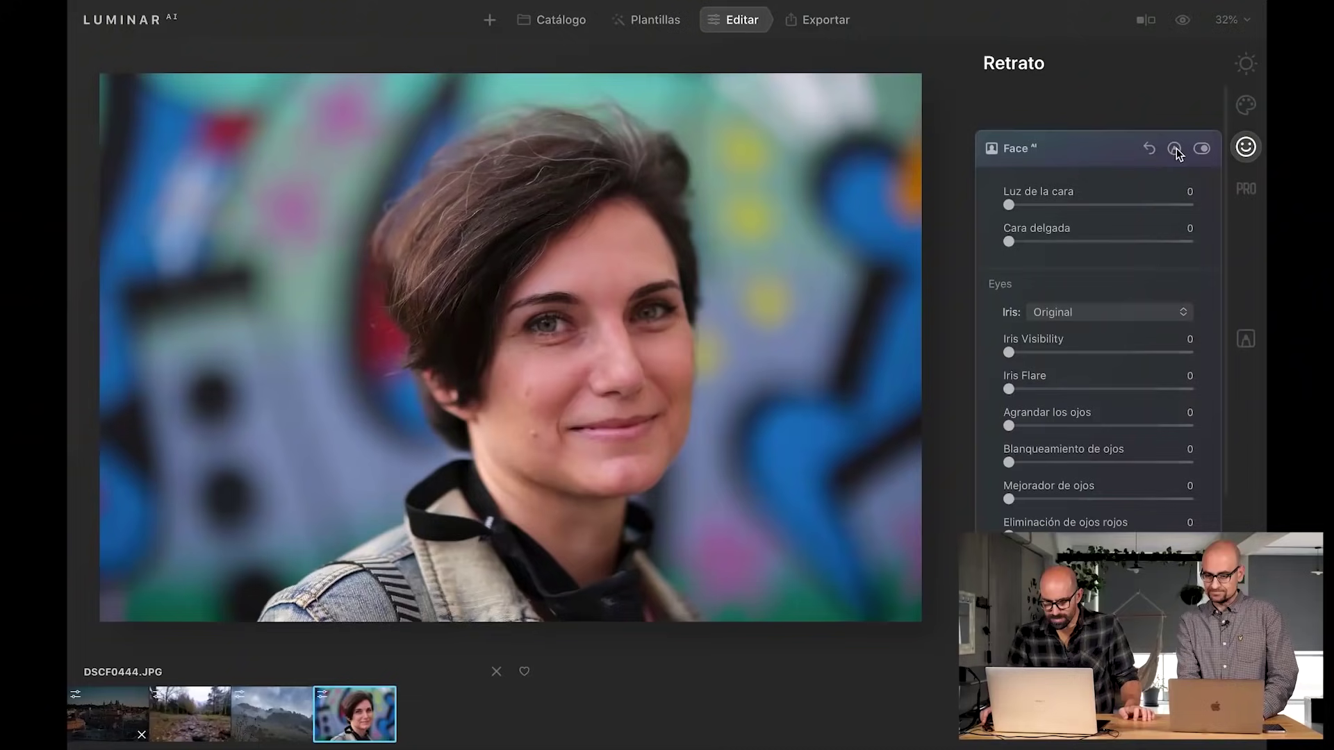
In Face AI for the woman's portrait DSCF0444.JPG, set Luz de la cara to 57 and Cara delgada to 35.
{"action": "scroll", "coordinate": [1110, 122], "scroll_direction": "down", "scroll_amount": 2}
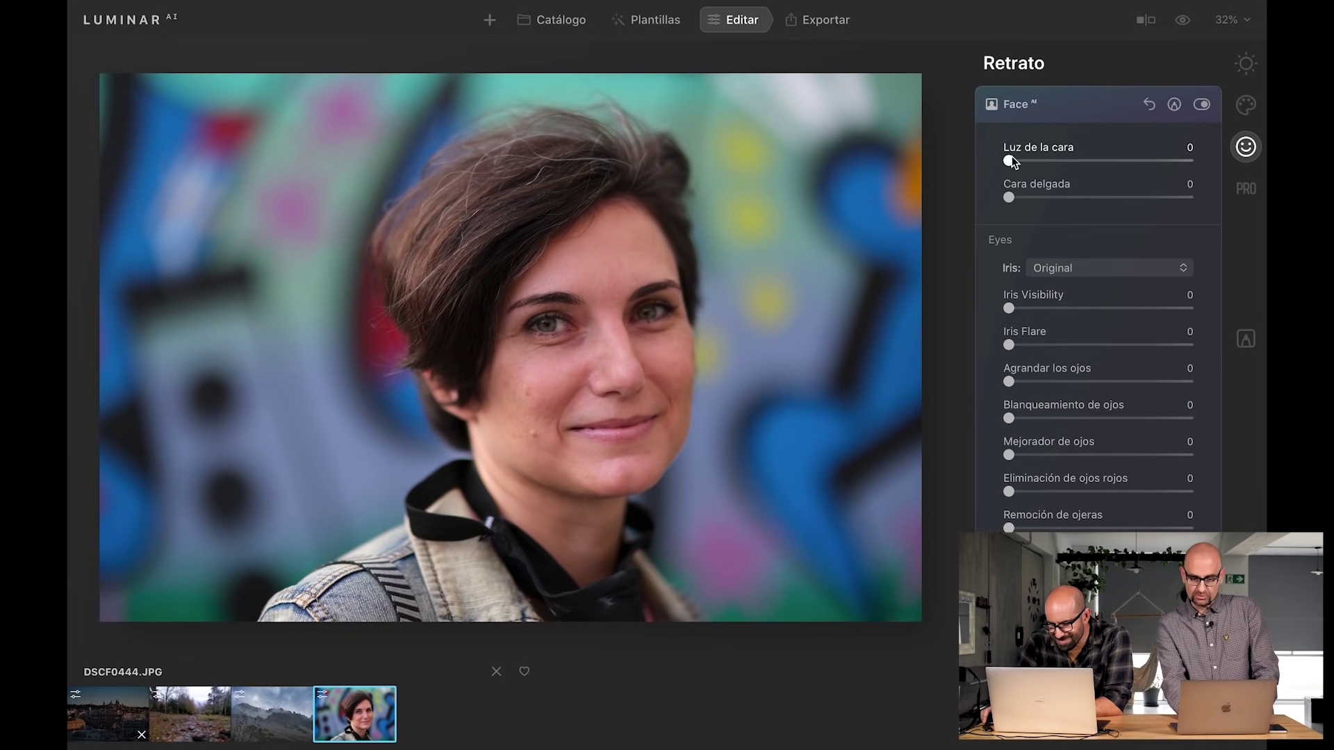
{"action": "left_click_drag", "start_coordinate": [1009, 161], "coordinate": [1092, 162]}
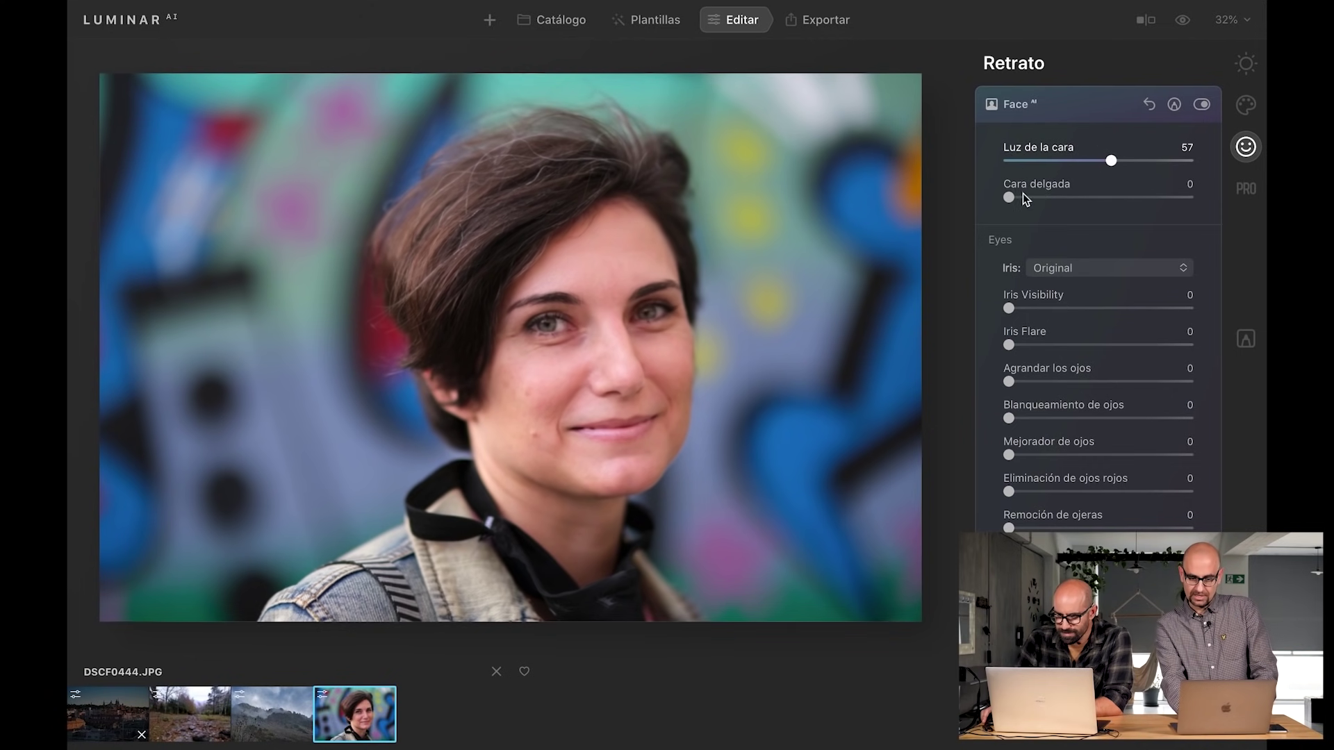
{"action": "left_click_drag", "start_coordinate": [1012, 195], "coordinate": [1074, 201]}
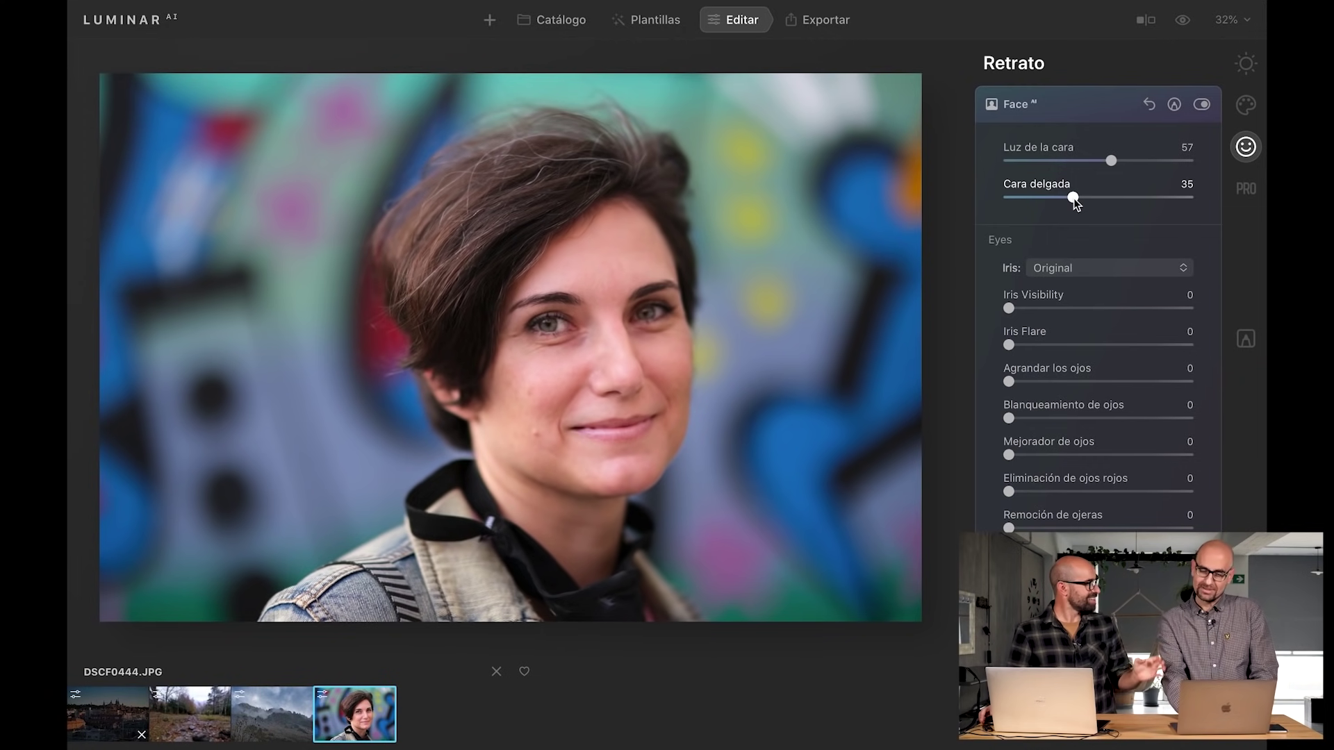
Change the woman's iris color to Verde with Iris Visibility 35 and Iris Flare 50.
{"action": "left_click", "coordinate": [1086, 269]}
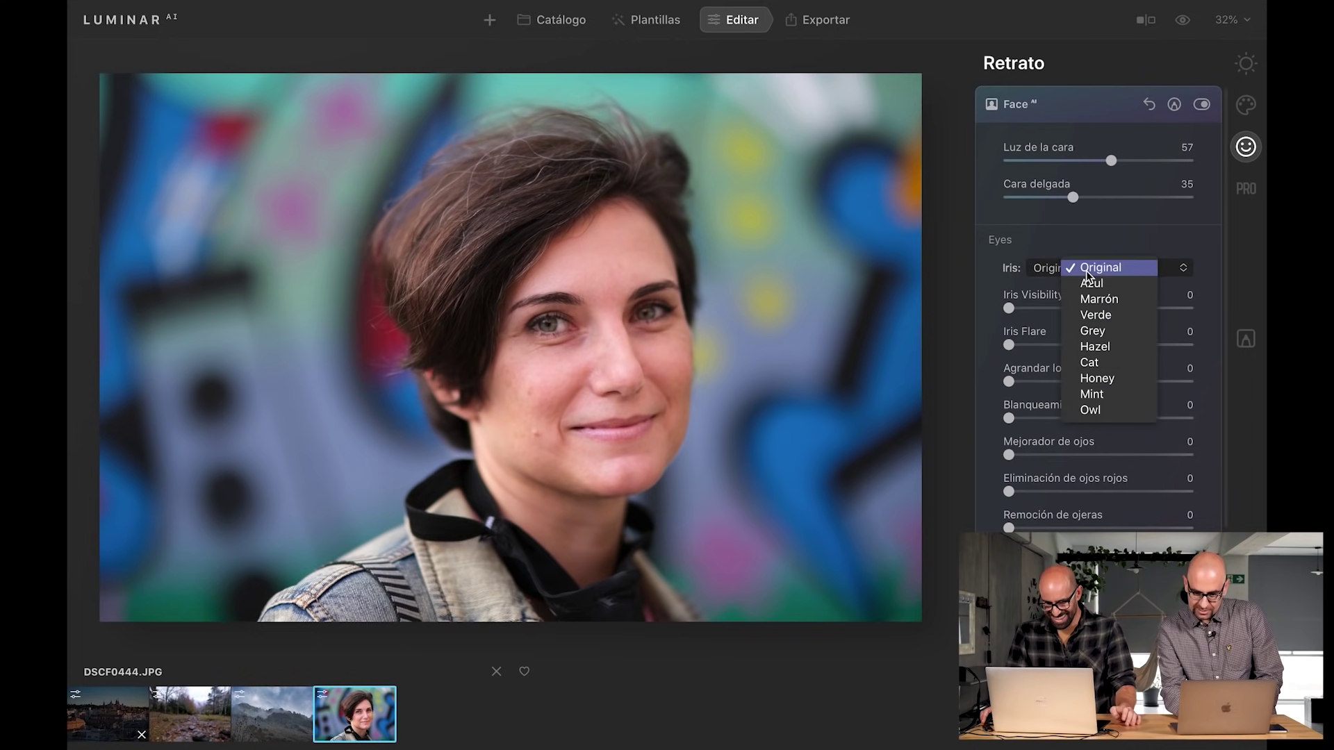
{"action": "left_click", "coordinate": [1095, 316]}
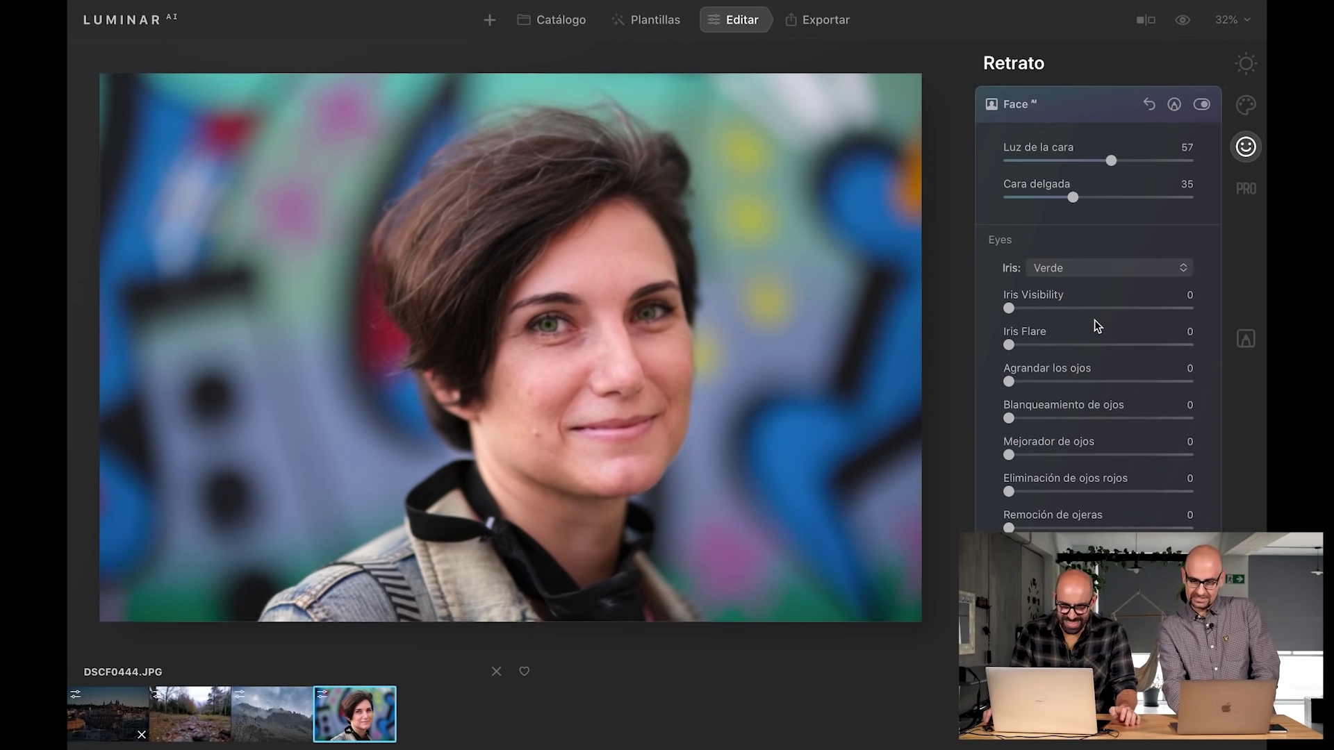
{"action": "left_click_drag", "start_coordinate": [1009, 307], "coordinate": [1071, 307]}
{"action": "left_click_drag", "start_coordinate": [1009, 345], "coordinate": [1100, 345]}
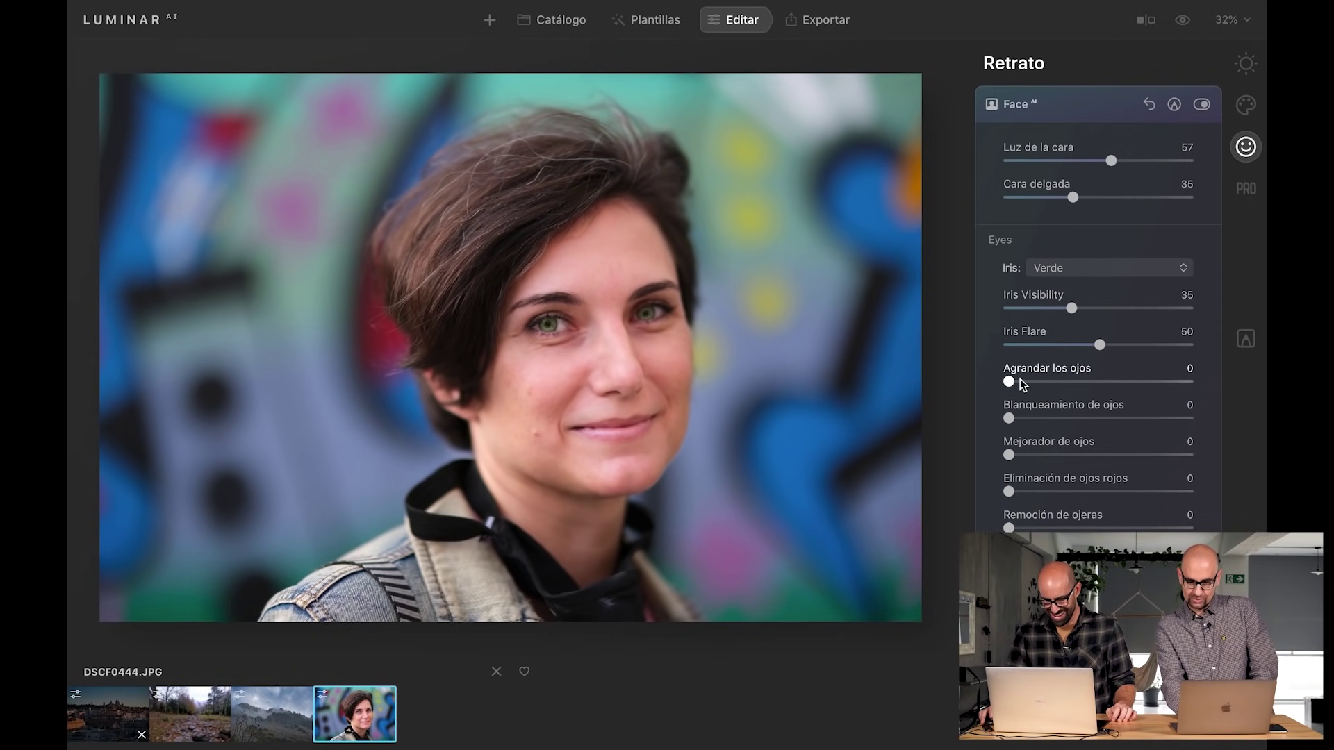
Enhance the woman's eyes with Agrandar los ojos 27, Blanqueamiento de ojos 46, Mejorador de ojos 38 and Remoción de ojeras 42.
{"action": "left_click_drag", "start_coordinate": [1039, 382], "coordinate": [1059, 382]}
{"action": "left_click_drag", "start_coordinate": [1008, 418], "coordinate": [1094, 420]}
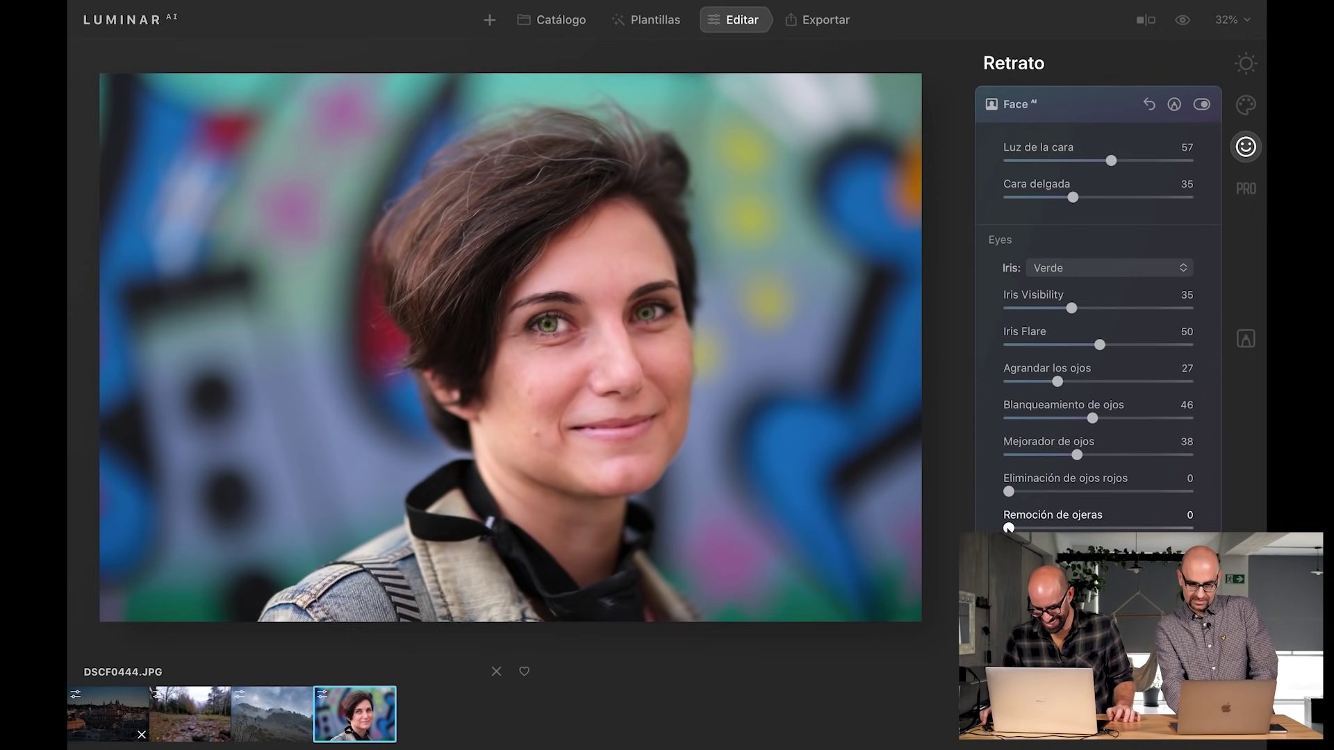
{"action": "left_click_drag", "start_coordinate": [1009, 528], "coordinate": [1085, 525]}
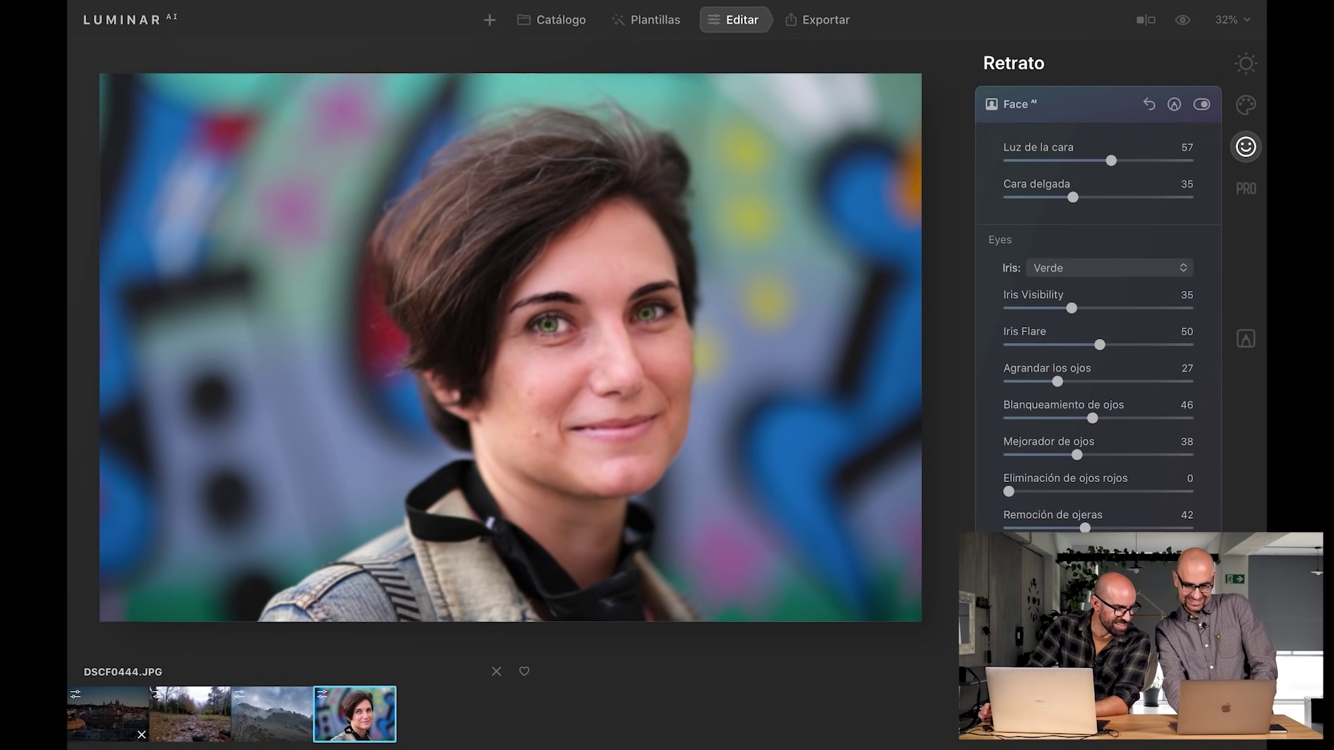
Set the woman's Mejora de cejas to 61 and Labios enrojecimiento to 33.
{"action": "scroll", "coordinate": [1049, 477], "scroll_direction": "down", "scroll_amount": 6}
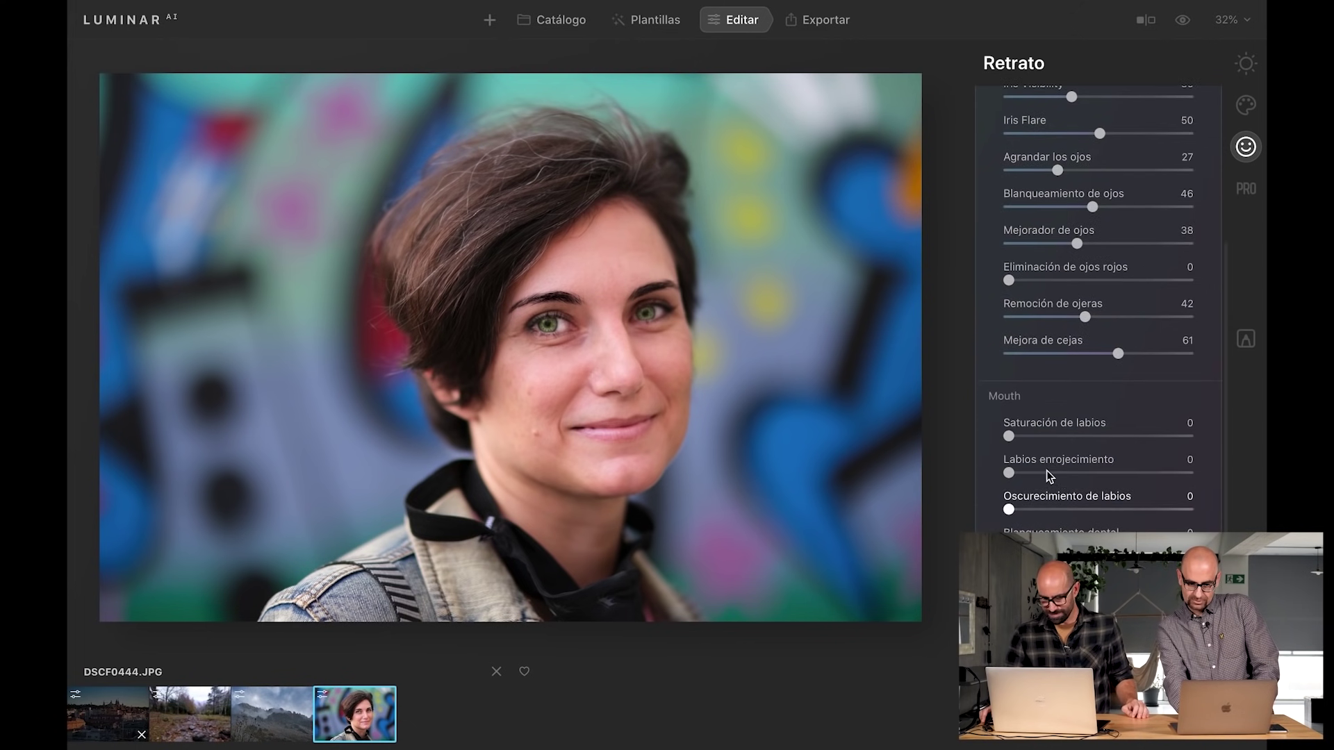
{"action": "left_click_drag", "start_coordinate": [1037, 474], "coordinate": [1069, 472]}
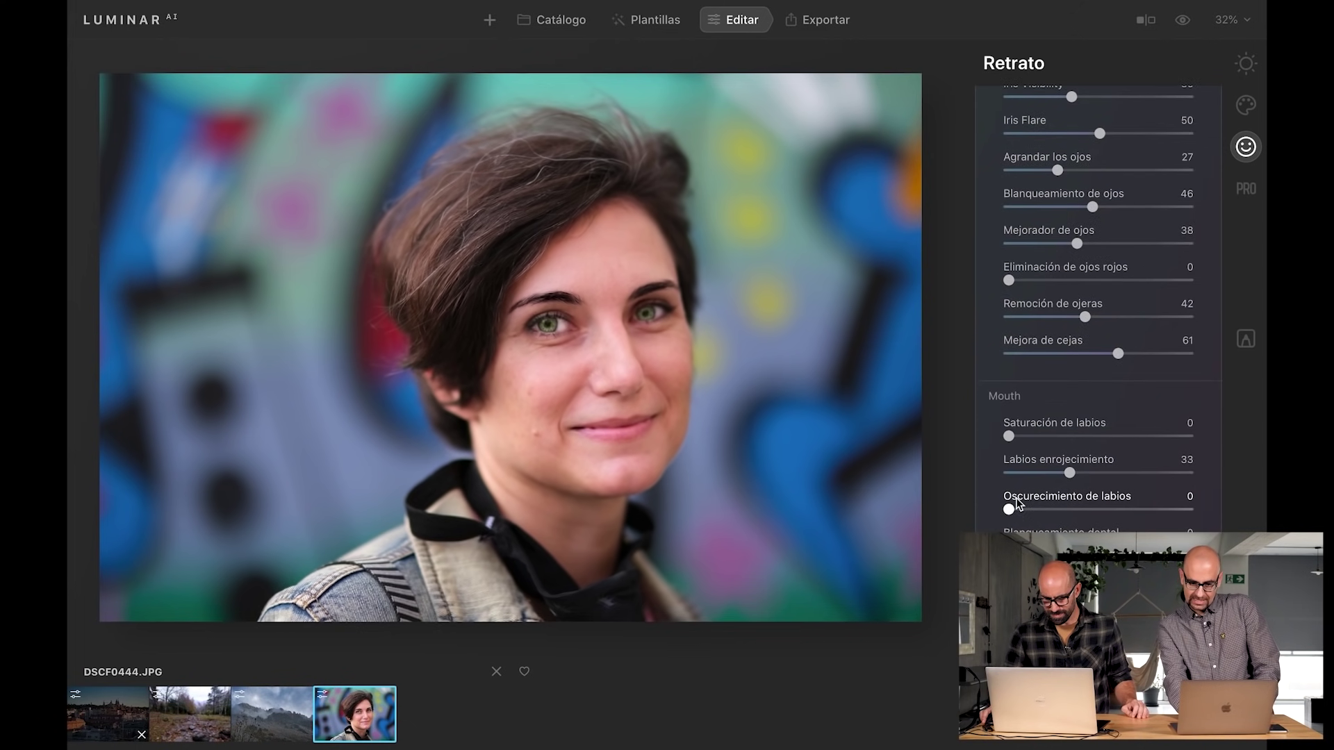
Smooth the woman's skin with Piel AI Cantidad 34 and toggle Eliminación de defectos de la piel to compare, leaving it off.
{"action": "scroll", "coordinate": [1015, 514], "scroll_direction": "up", "scroll_amount": 1}
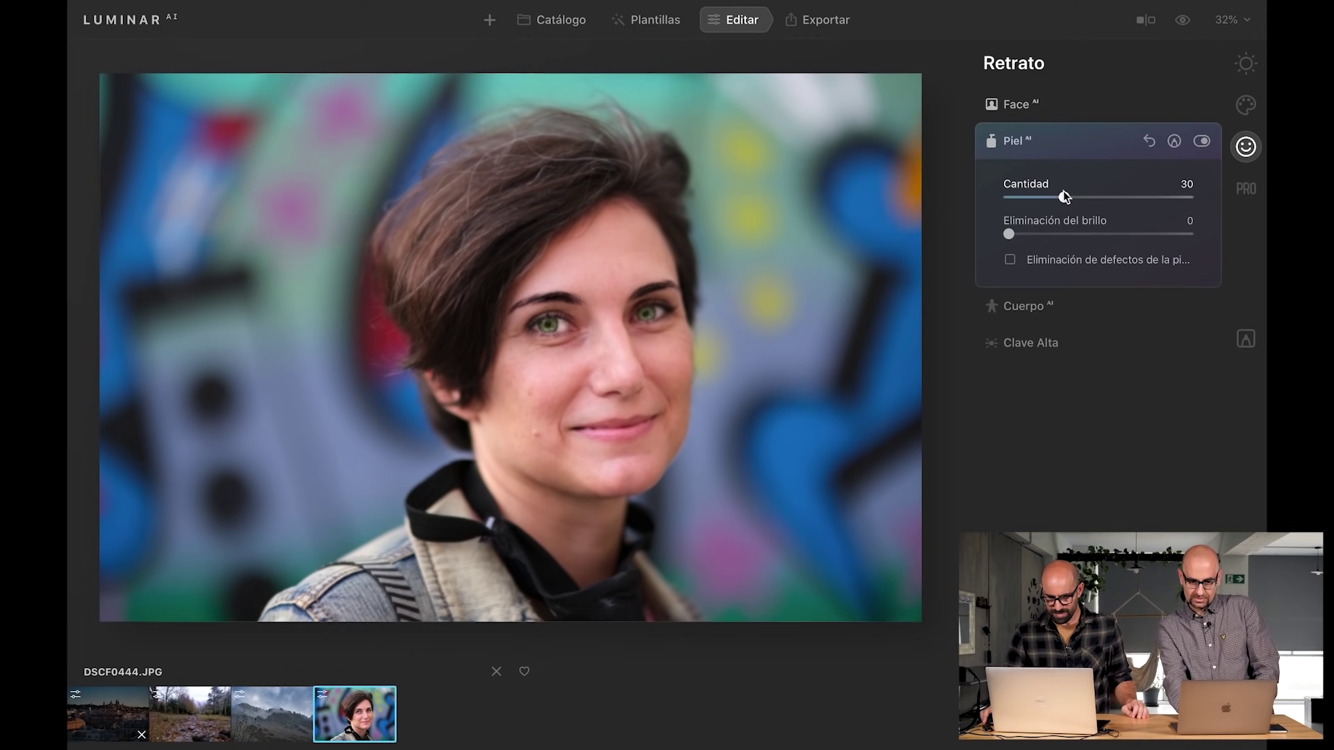
{"action": "left_click", "coordinate": [1010, 260]}
{"action": "left_click", "coordinate": [1010, 259]}
{"action": "left_click", "coordinate": [1010, 260]}
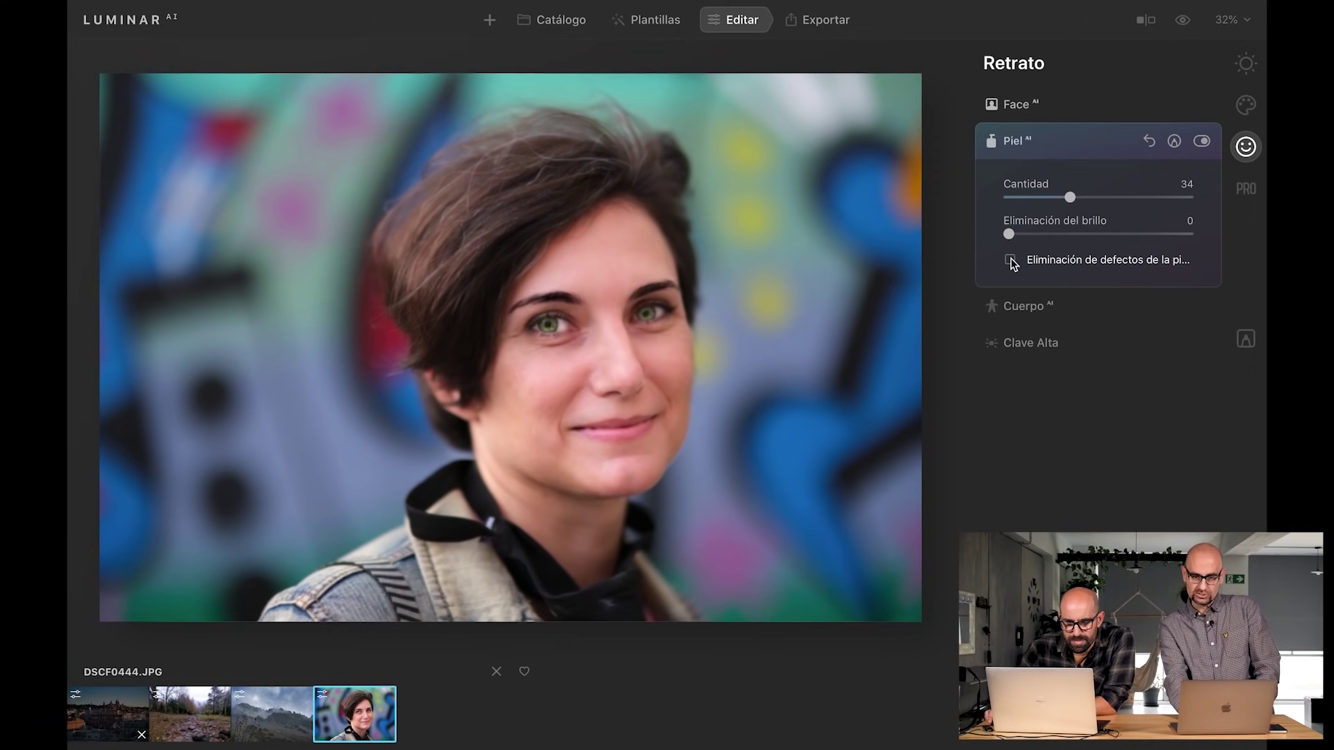
Compare the woman's portrait before and after the retouching by sweeping the Antes/Después divider across the whole photo.
{"action": "left_click", "coordinate": [1147, 23]}
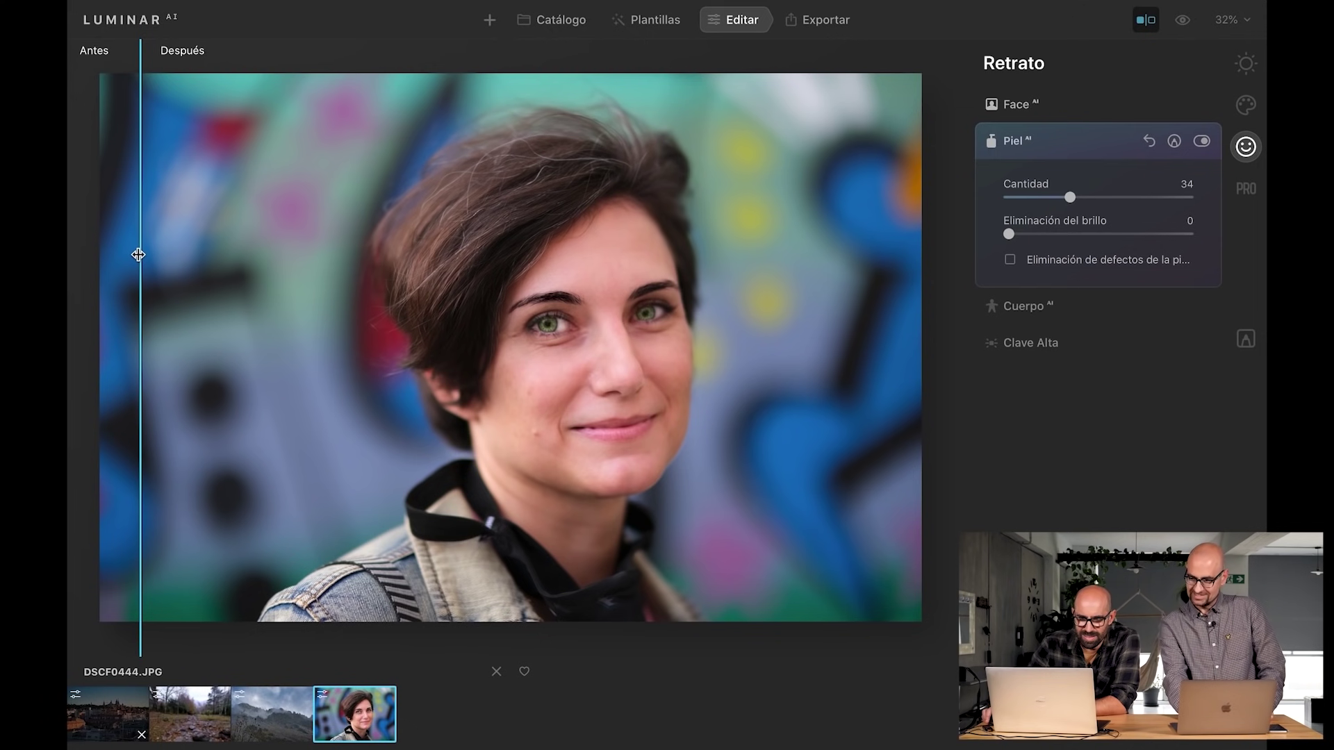
{"action": "left_click_drag", "start_coordinate": [138, 255], "coordinate": [887, 377]}
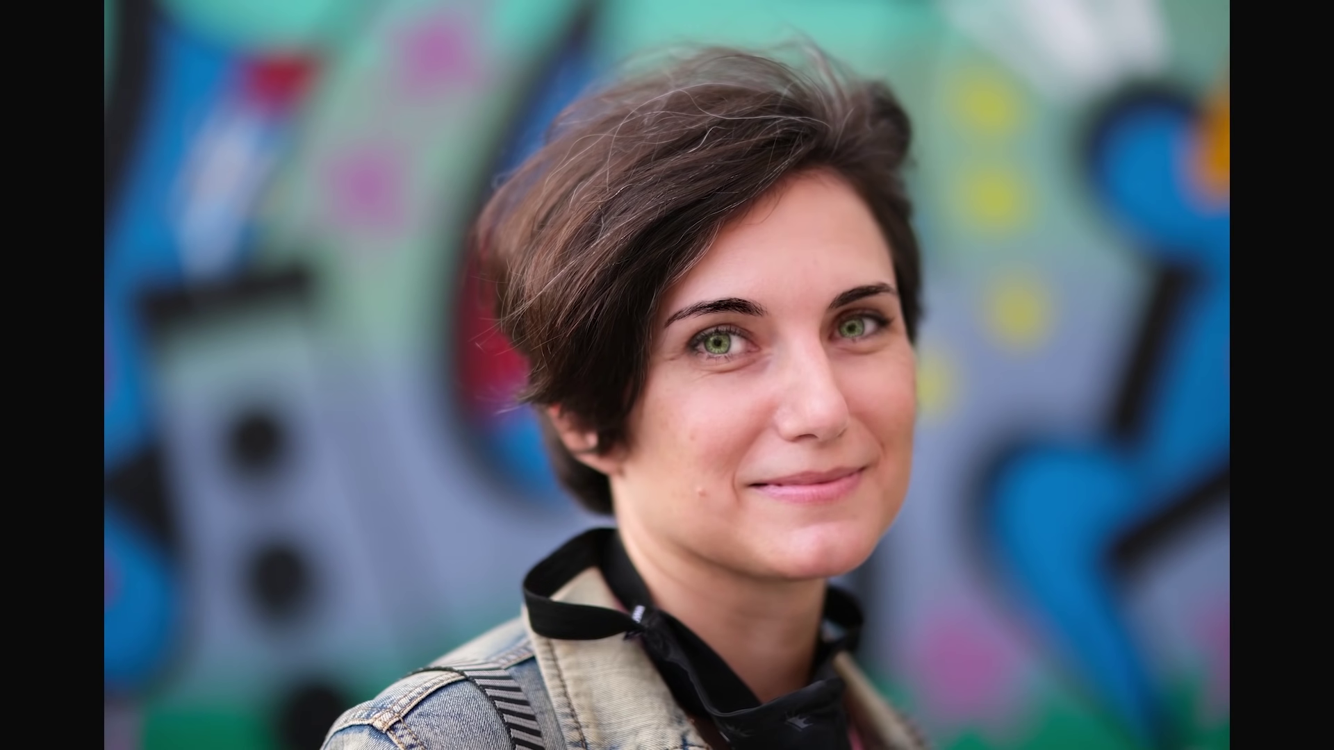